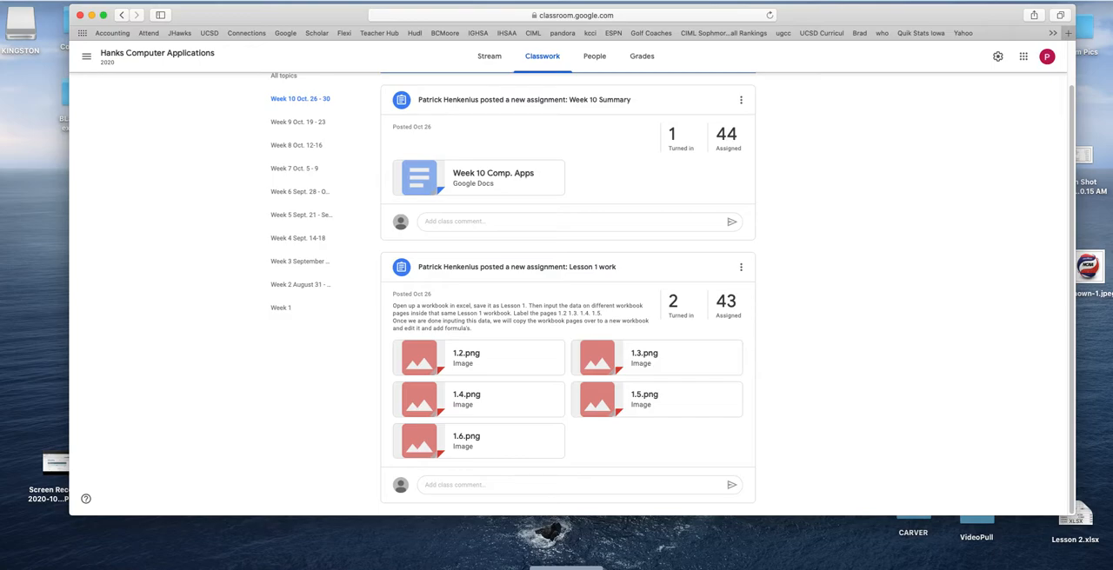
Launch Microsoft Excel, create a new blank workbook and reposition its window over the browser
left_click(297, 569)
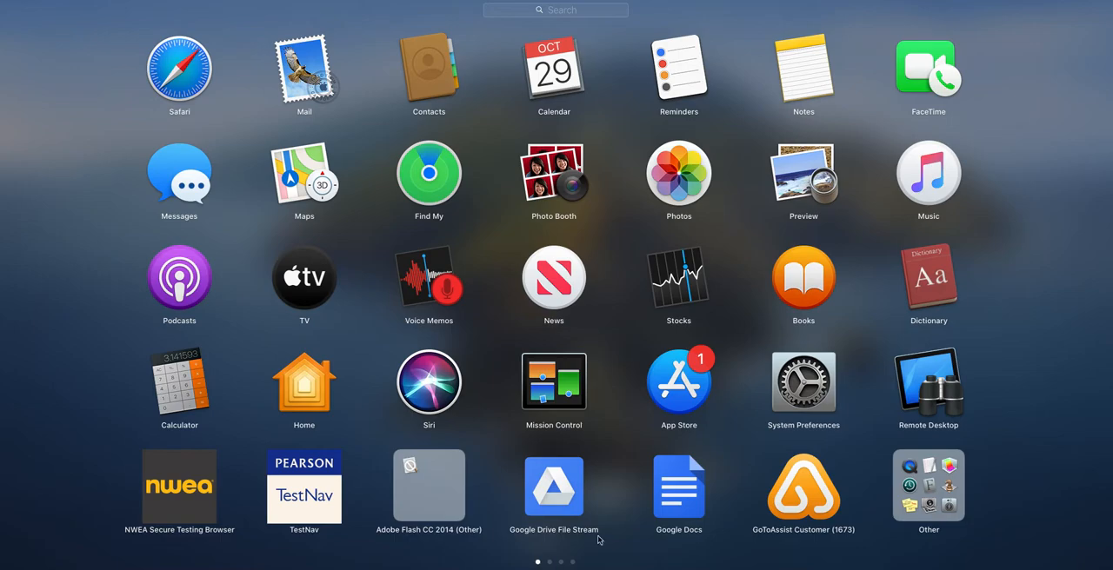
left_click(551, 564)
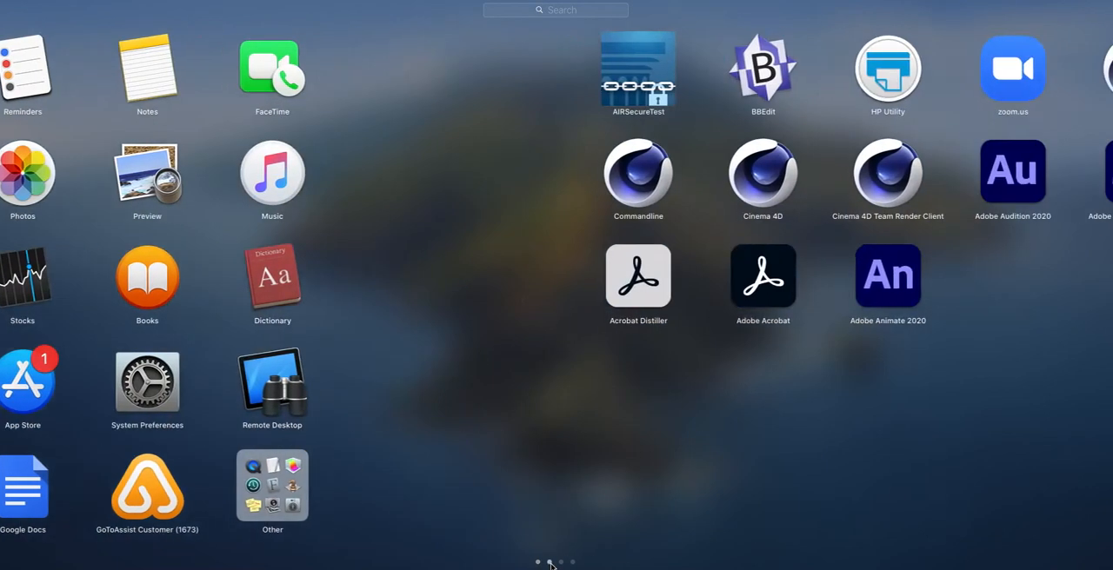
left_click(560, 564)
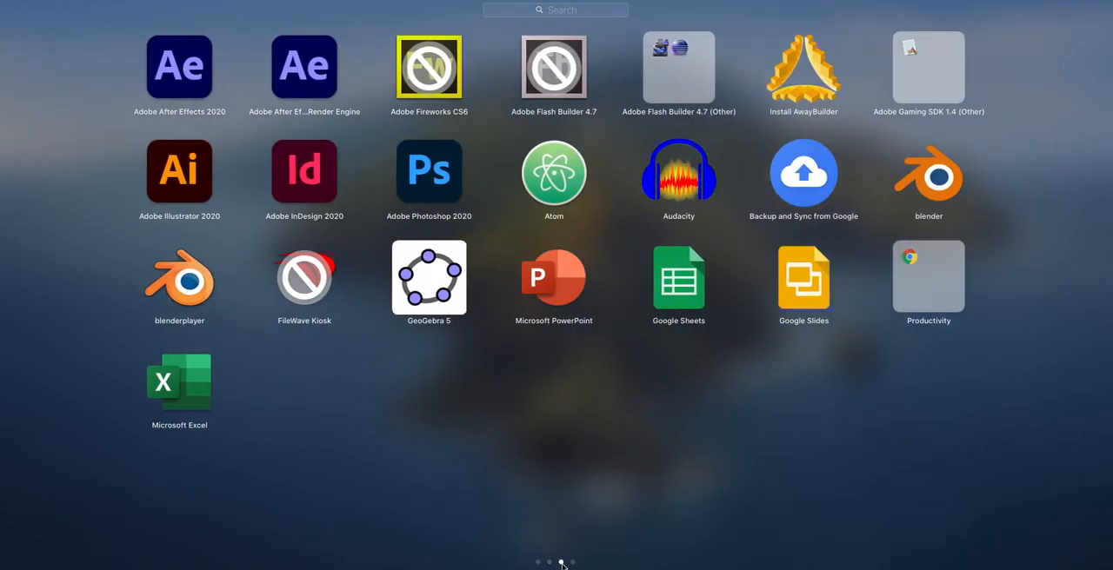
left_click_drag(184, 389, 250, 388)
left_click(651, 544)
left_click(566, 569)
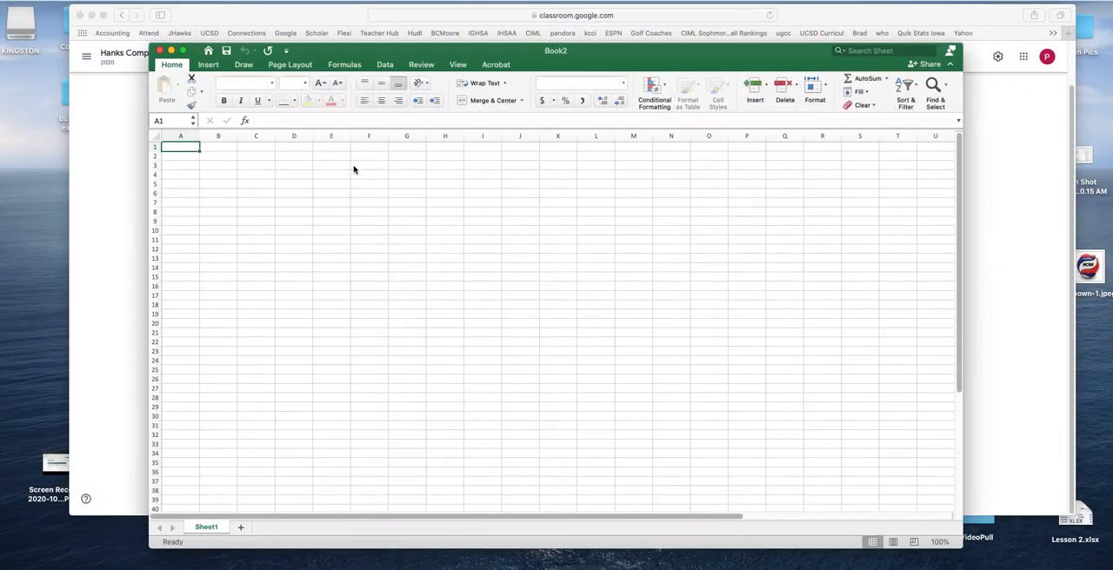
left_click_drag(583, 48, 498, 59)
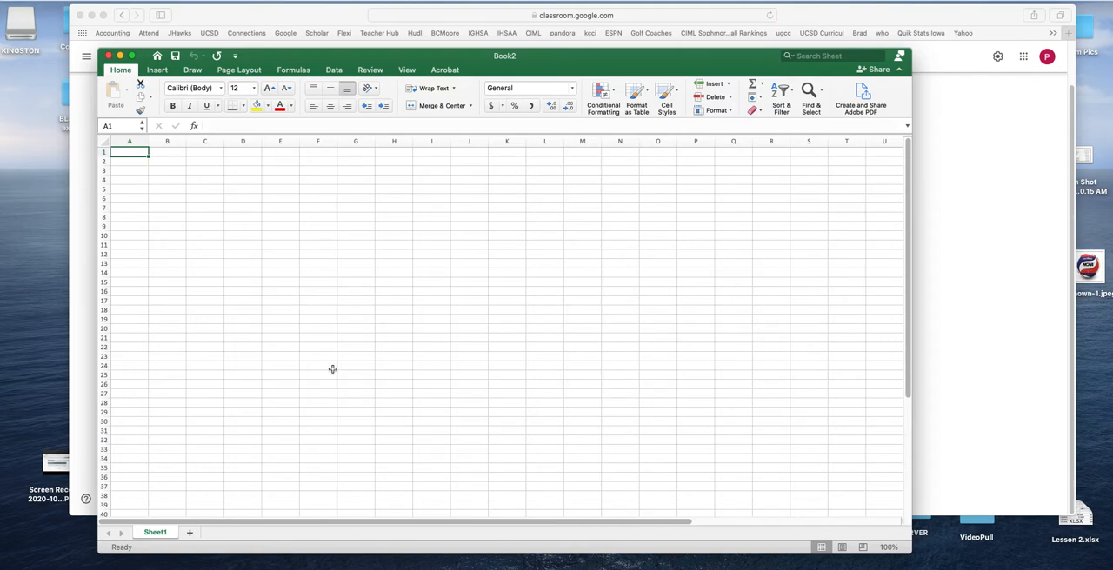
left_click(239, 252)
left_click(530, 250)
left_click(311, 199)
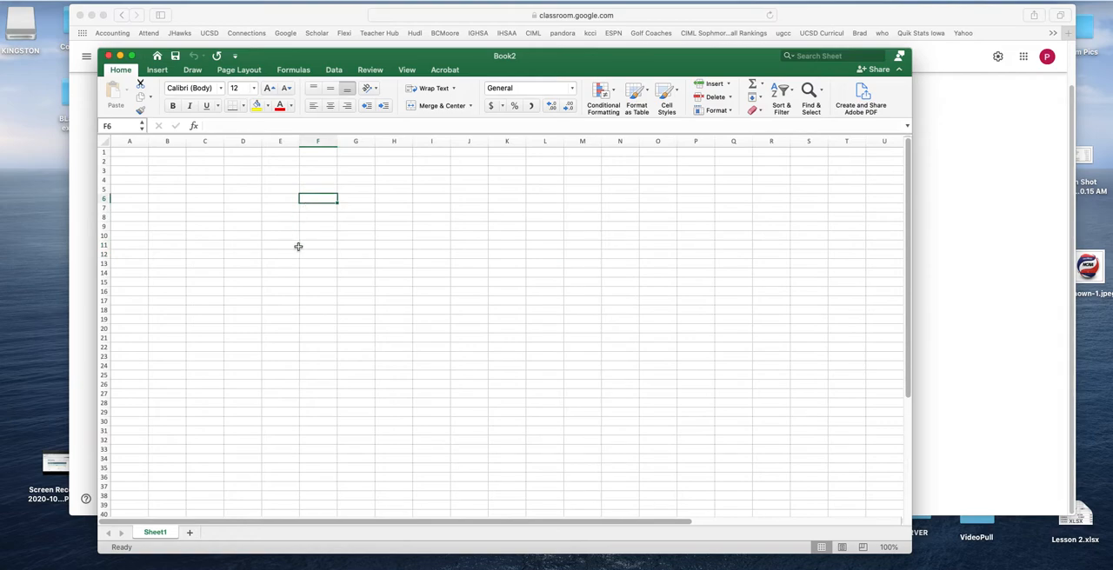
left_click(174, 226)
left_click(130, 172)
left_click(204, 171)
left_click(304, 180)
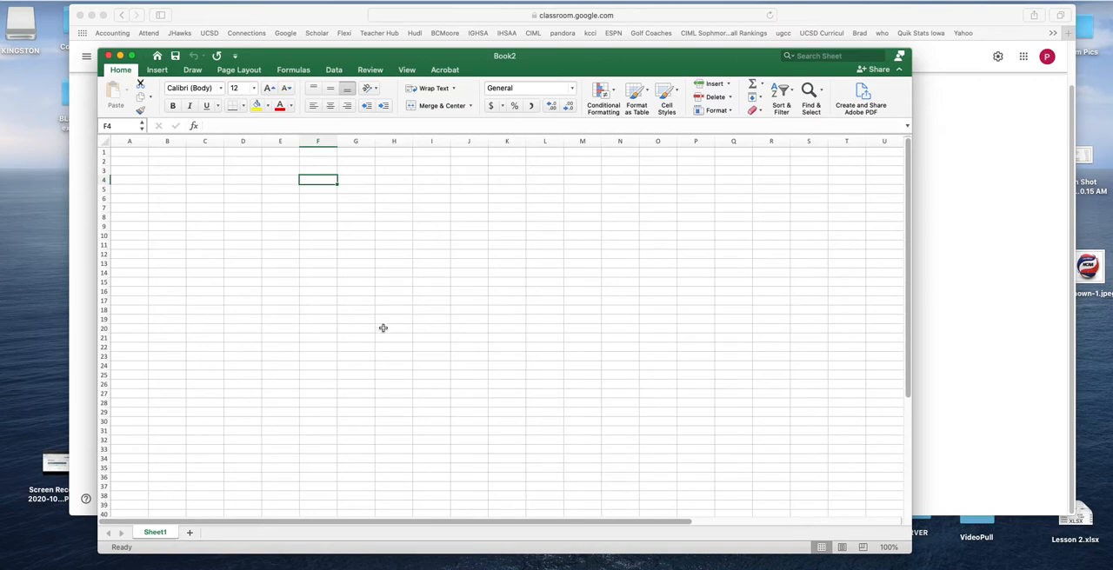
double_click(154, 534)
left_click(248, 467)
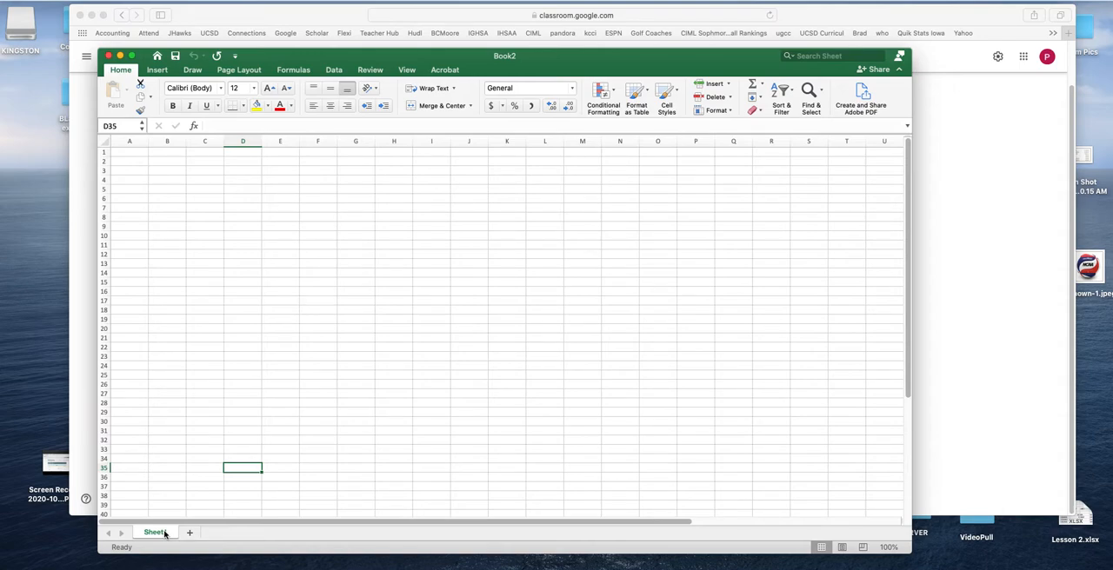
right_click(165, 534)
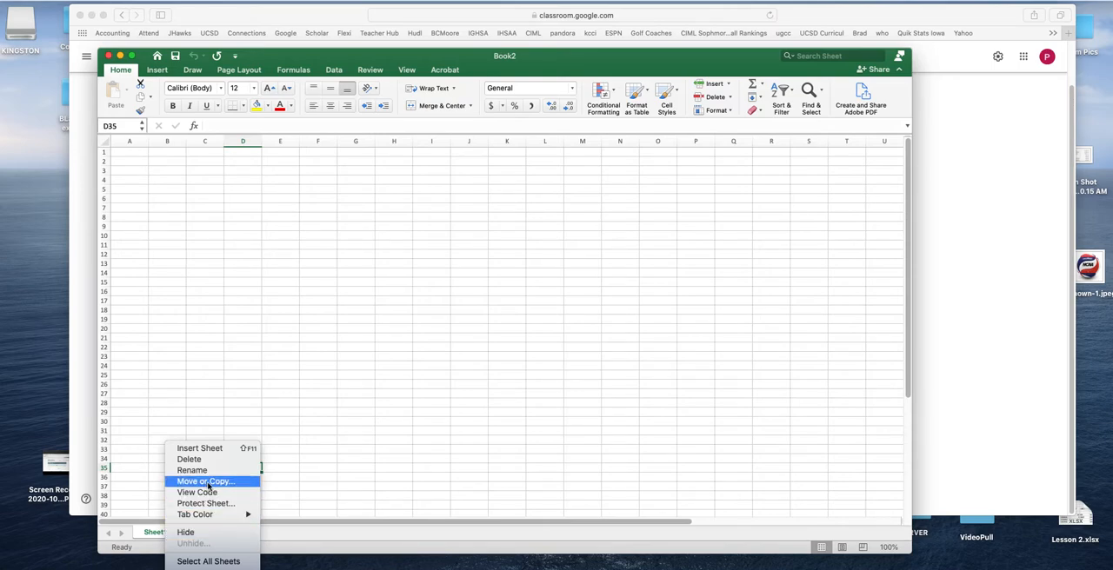
left_click(390, 470)
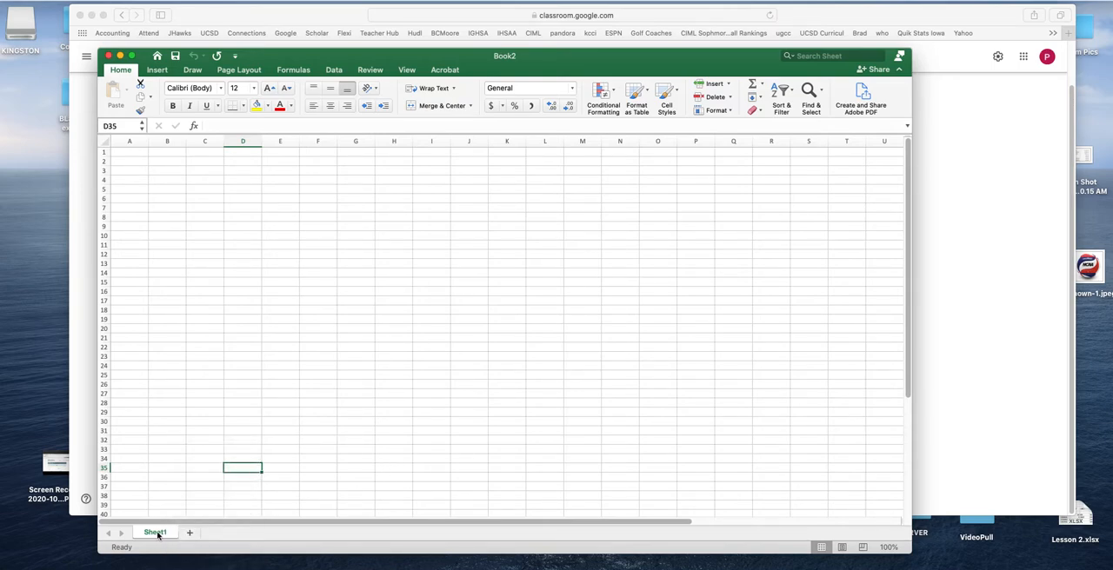
right_click(158, 535)
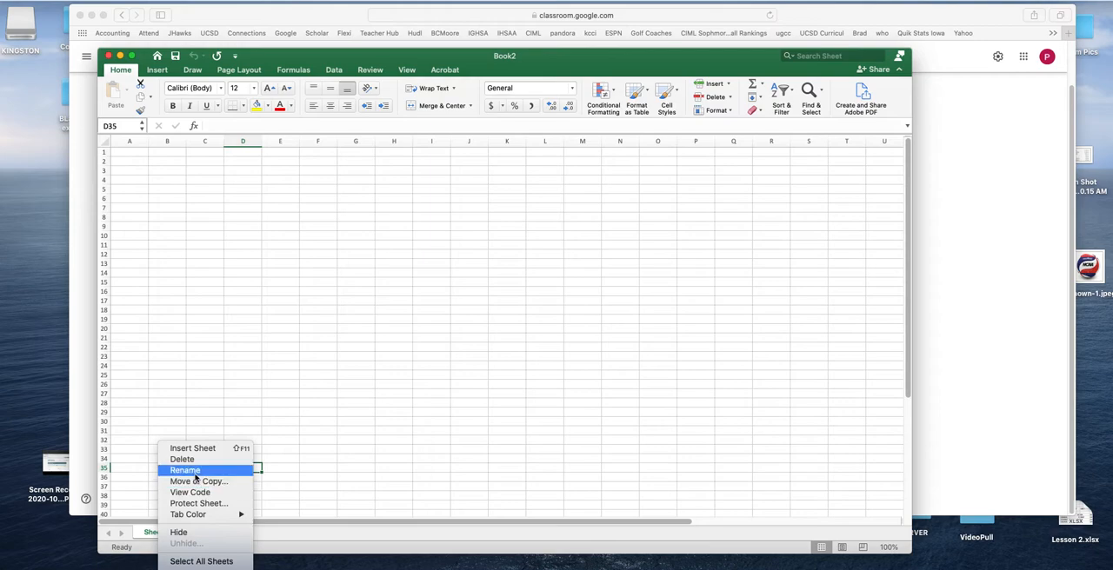
mouse_move(195, 514)
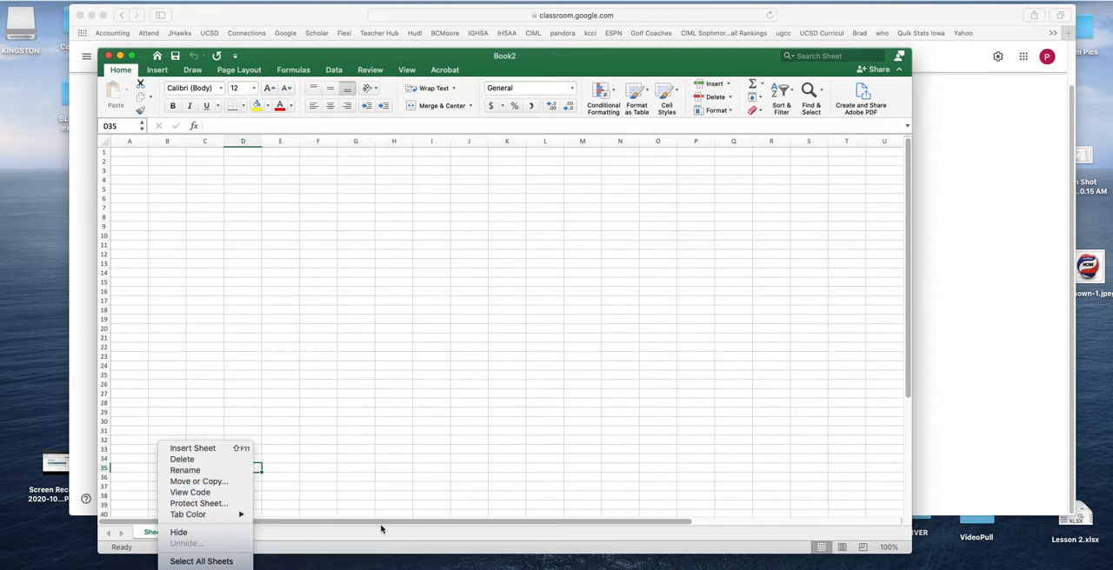
left_click(258, 516)
Rename the worksheet Sheet1 as 1.2
right_click(158, 535)
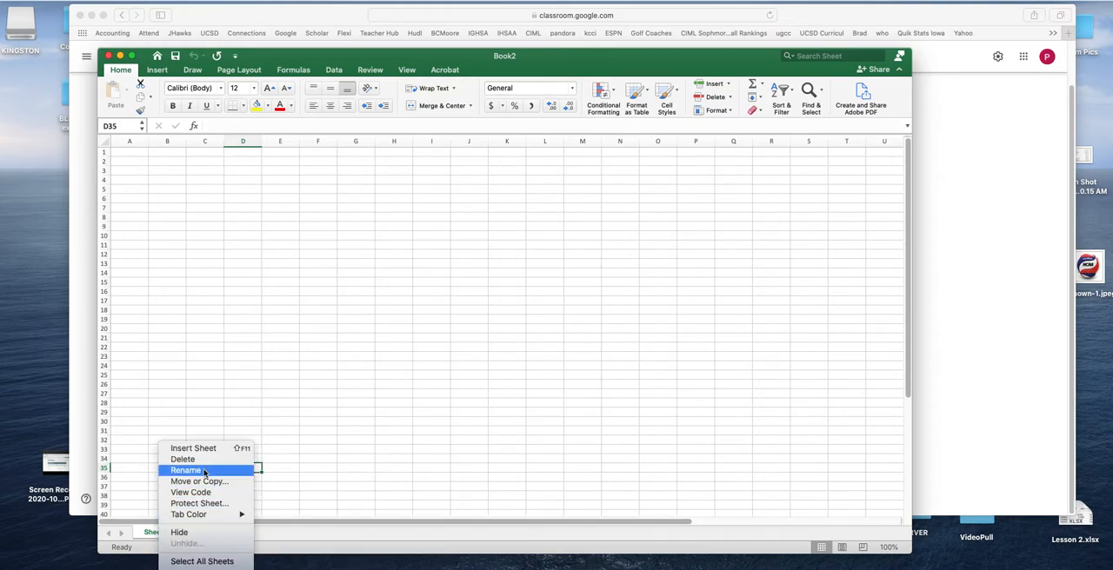
left_click(207, 471)
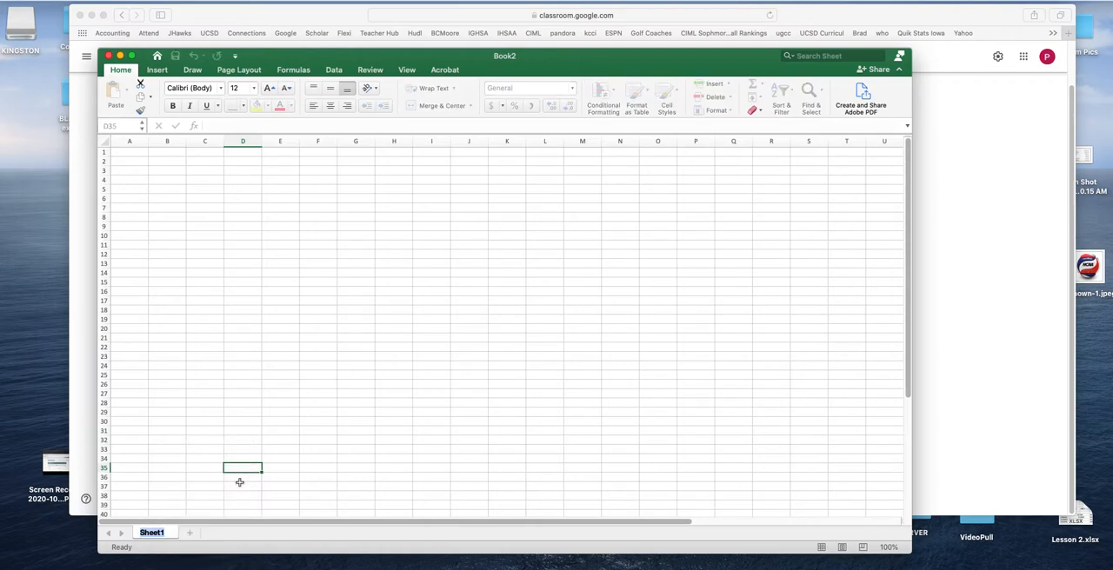
type("1.2")
left_click(280, 496)
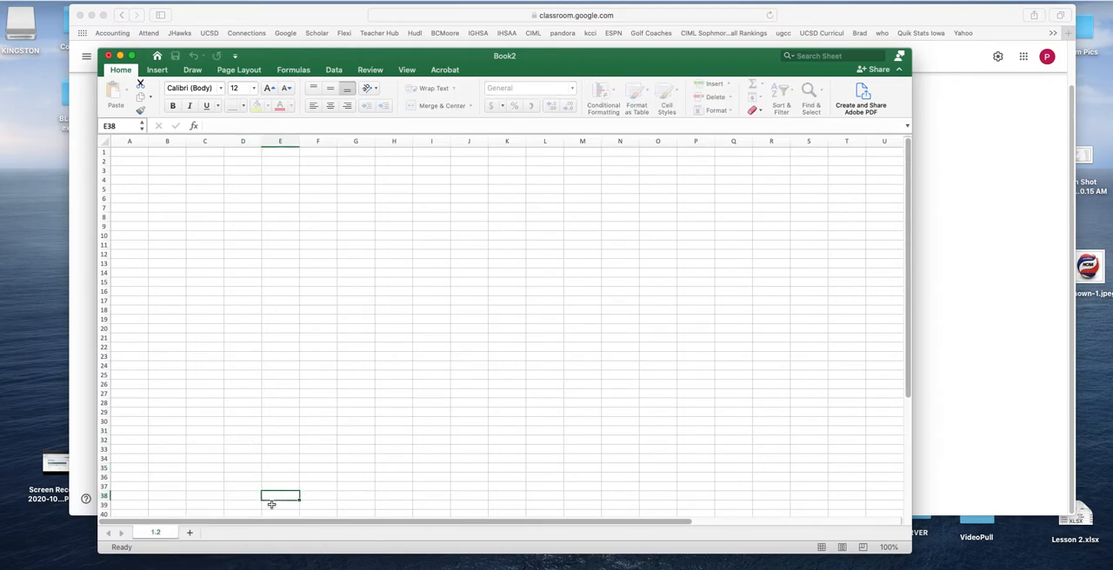
Add two worksheets after 1.2 and name them 1.3 and 1.4
left_click(193, 537)
double_click(193, 533)
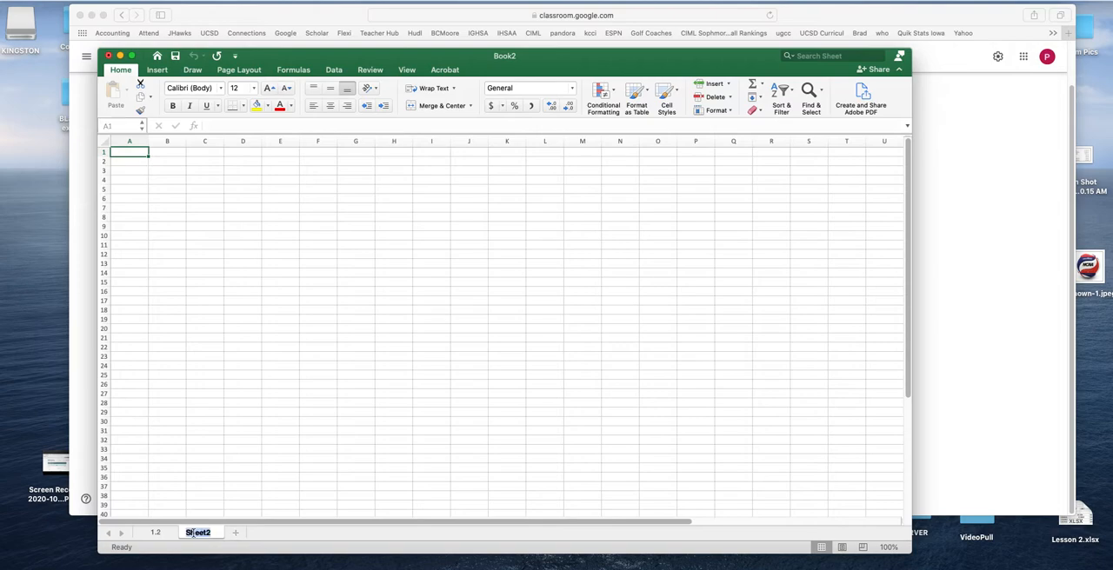
type("1.3")
left_click(244, 535)
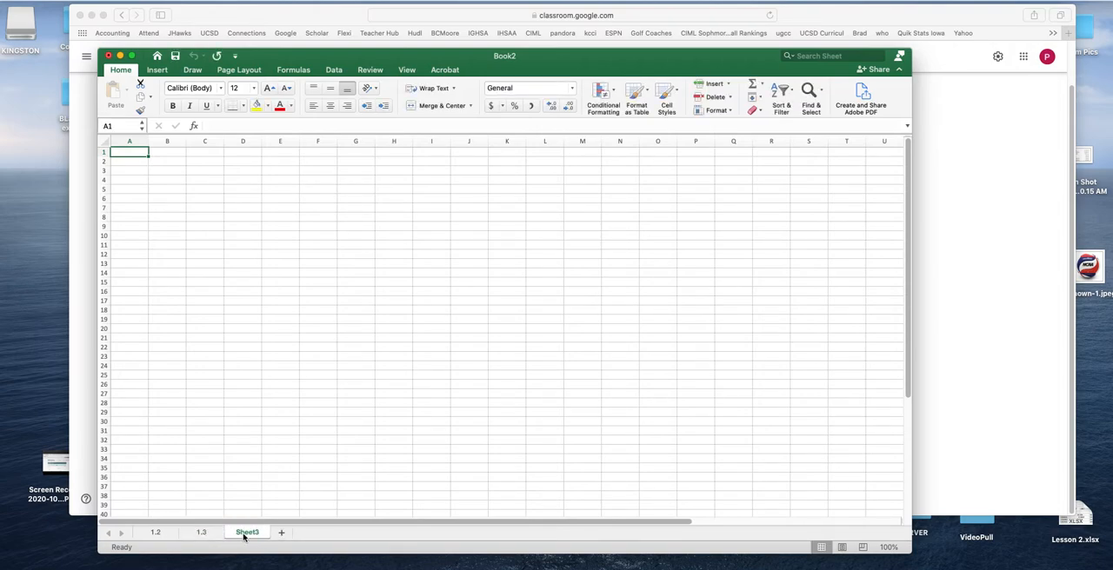
double_click(244, 533)
type("1")
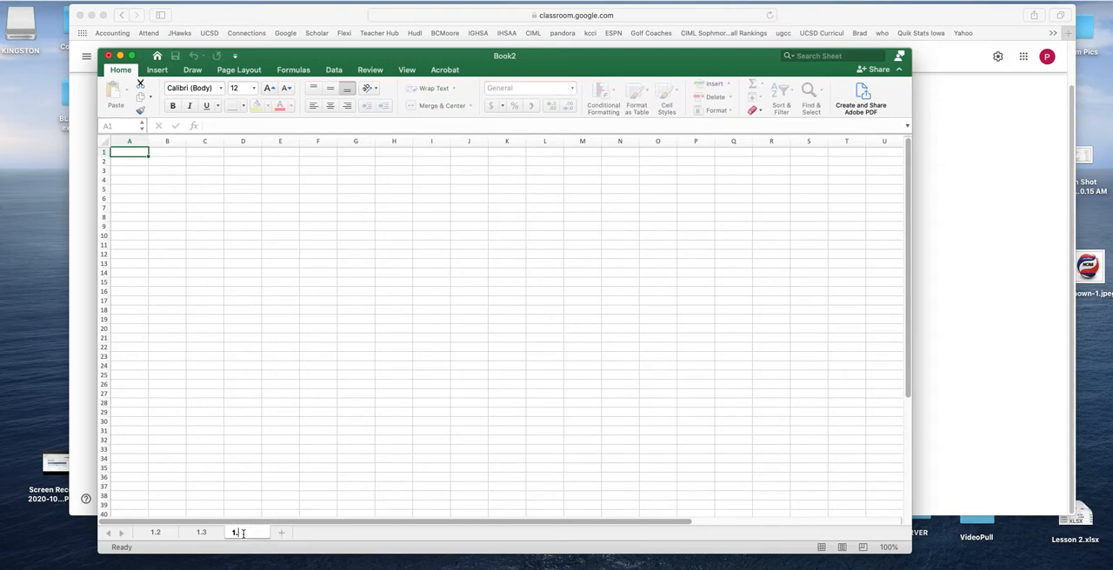
type(".4")
Add two more worksheets after 1.4 and name them 1.5 and 1.6
left_click(281, 533)
double_click(303, 533)
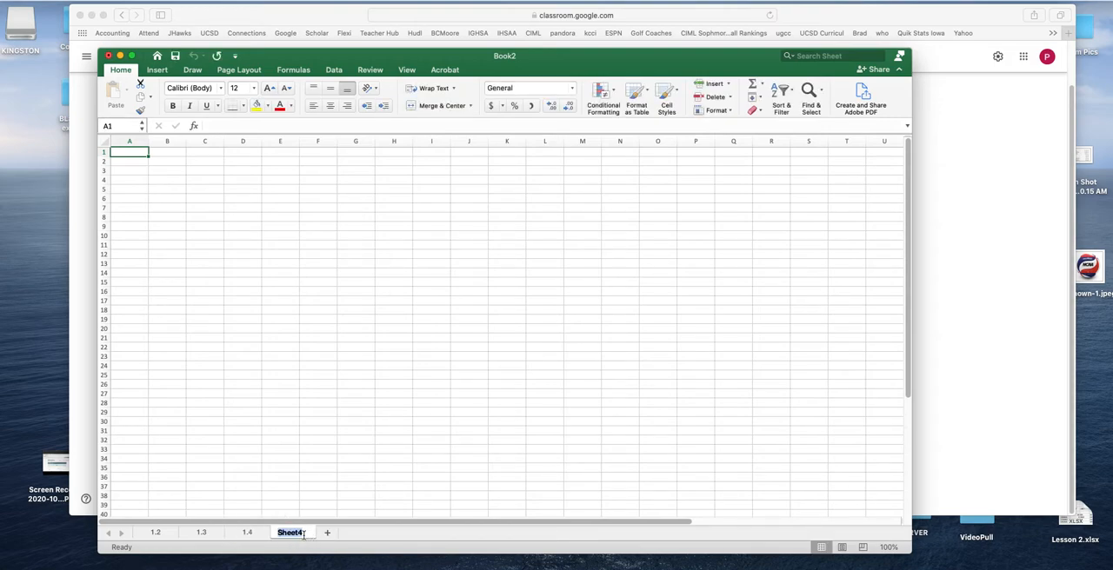
type("1.5")
left_click(327, 534)
double_click(330, 533)
type("1.6")
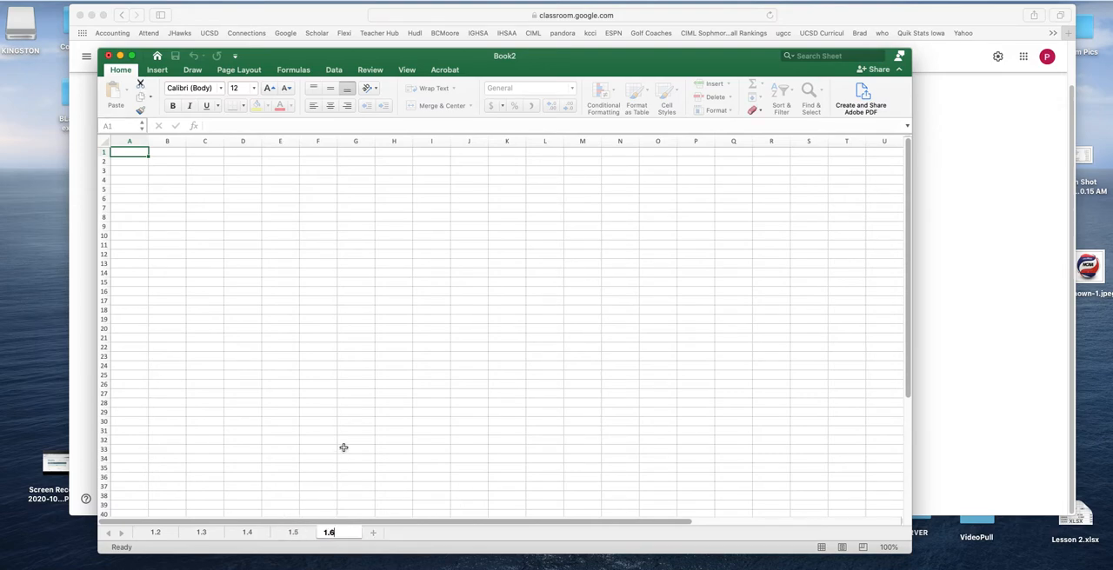
left_click(344, 448)
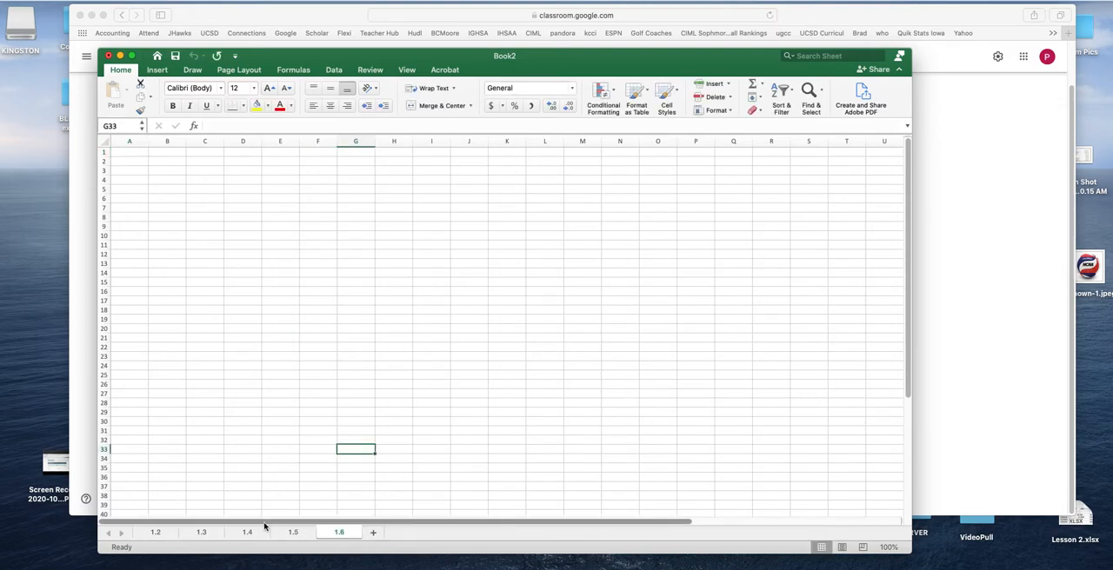
left_click(156, 534)
left_click(200, 534)
left_click(248, 534)
left_click(292, 534)
left_click(335, 533)
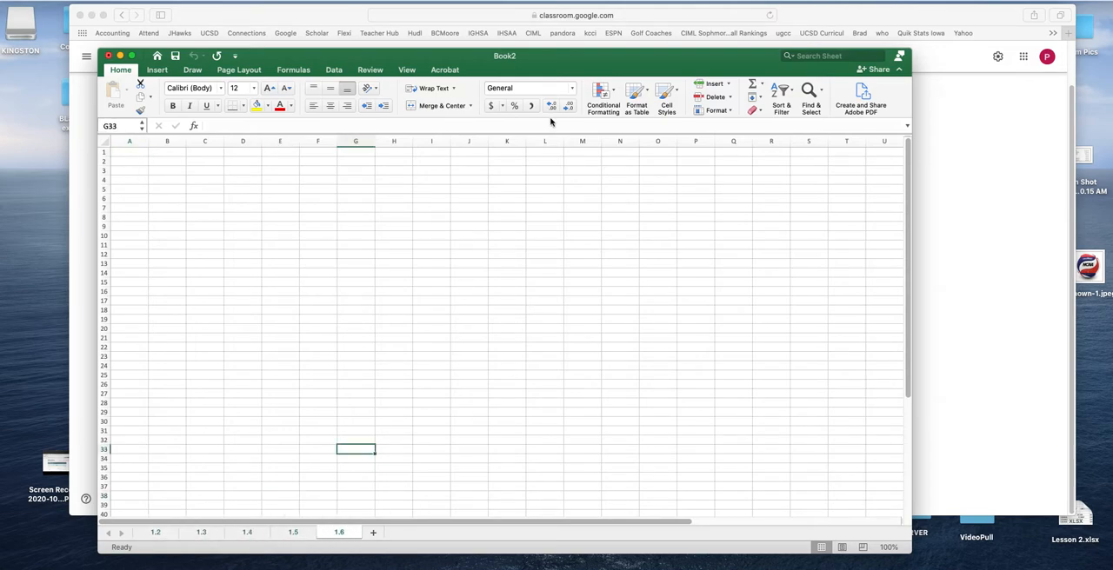
left_click(205, 206)
Save the workbook to the Desktop as Lesson 1 in Excel Workbook (.xlsx) format
left_click(68, 6)
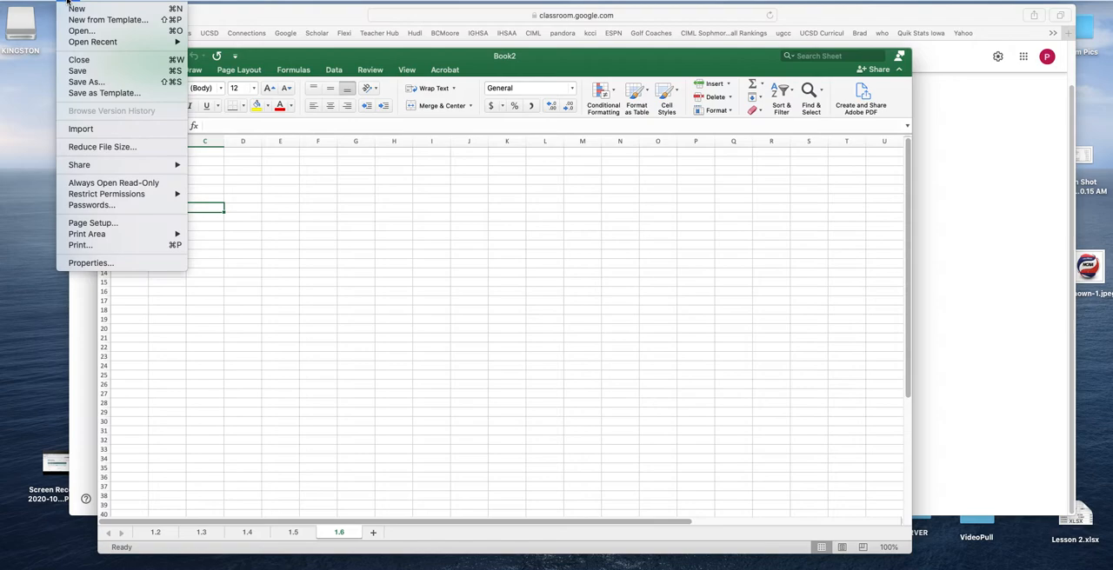
left_click(93, 83)
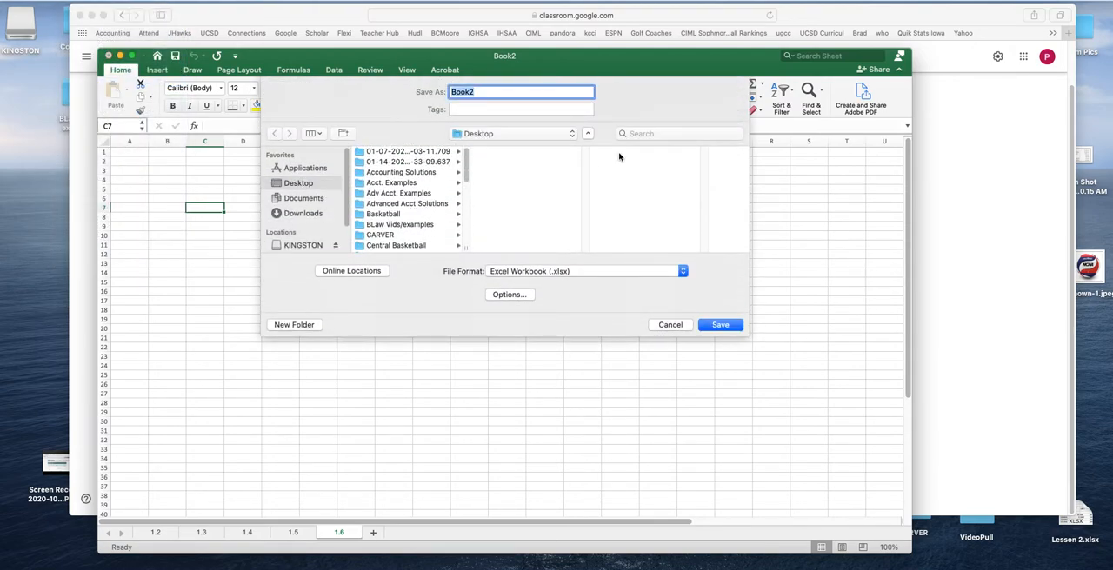
left_click(588, 133)
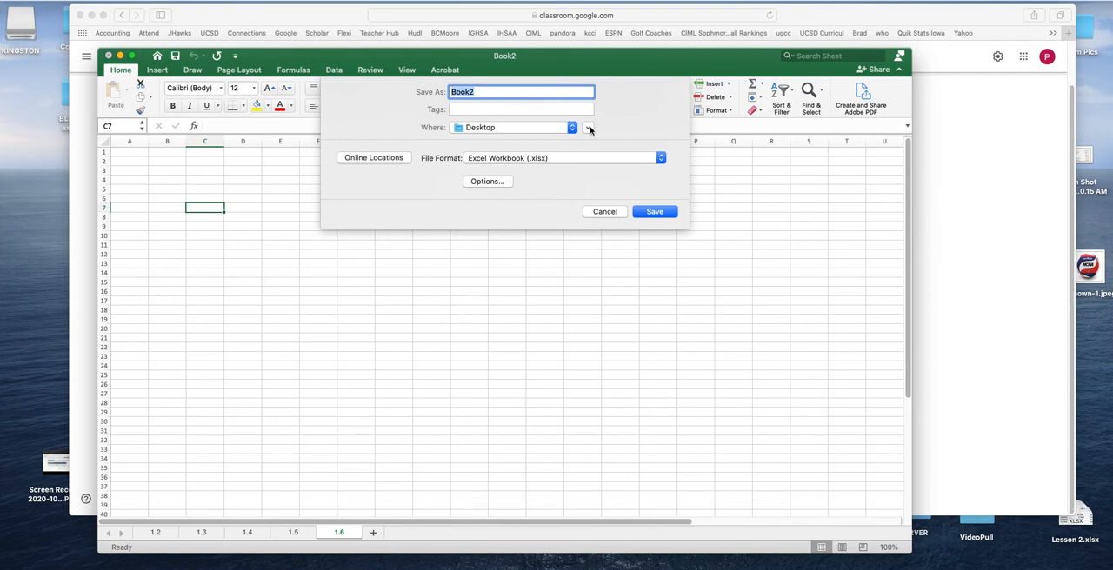
left_click(588, 129)
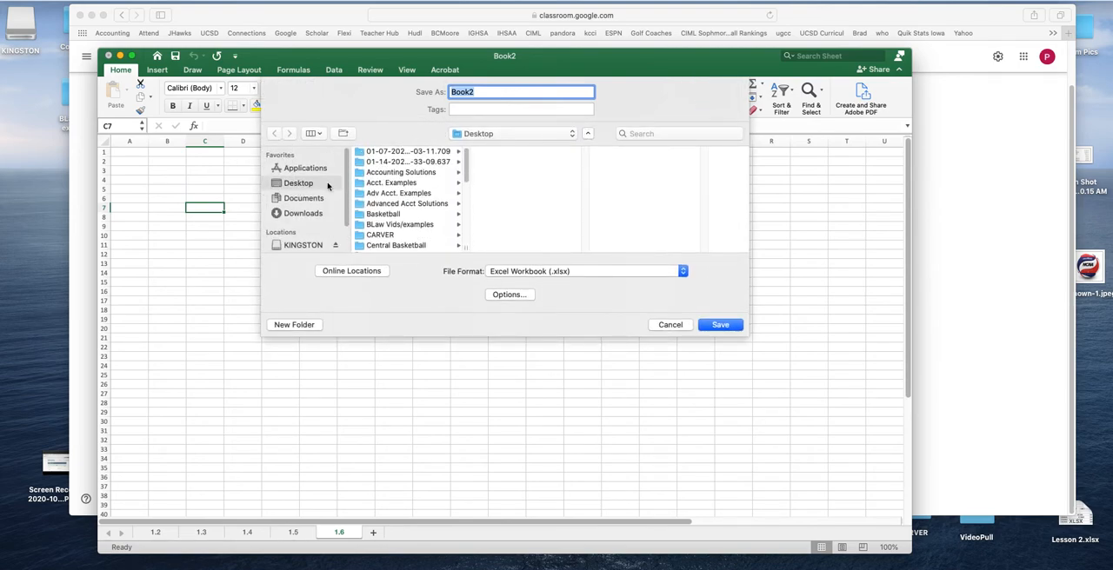
type("Lesson 1")
left_click(720, 326)
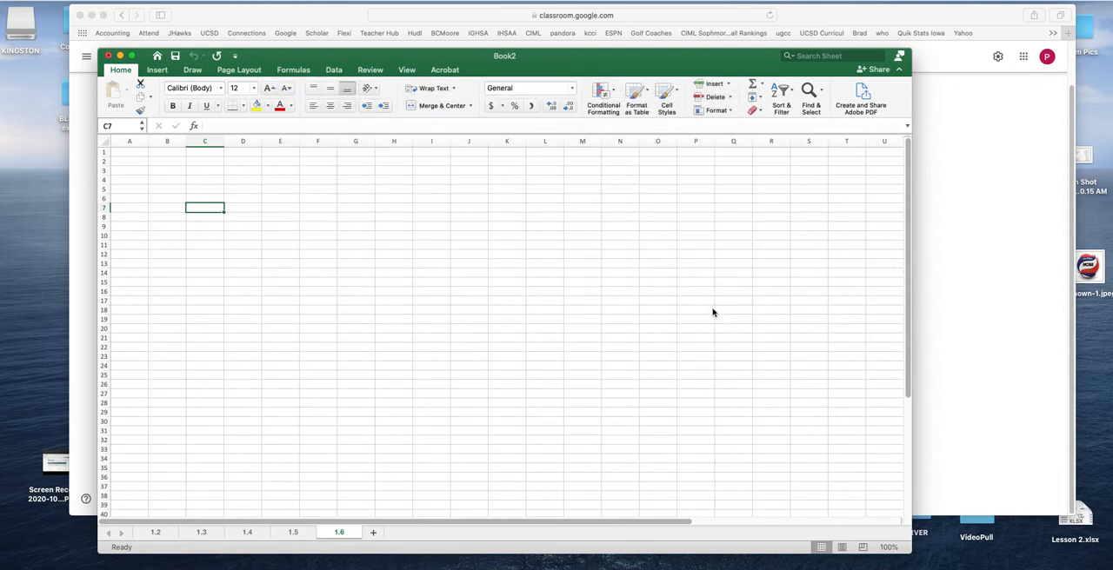
Switch to worksheet 1.2 and practise moving the cell selection across columns and down rows, finishing on cell B4
left_click(139, 533)
left_click_drag(150, 172, 130, 171)
left_click(130, 159)
key("Tab")
key("Tab")
key("Tab")
key("Tab")
key("Return")
key("Return")
key("Return")
key("Return")
left_click(174, 180)
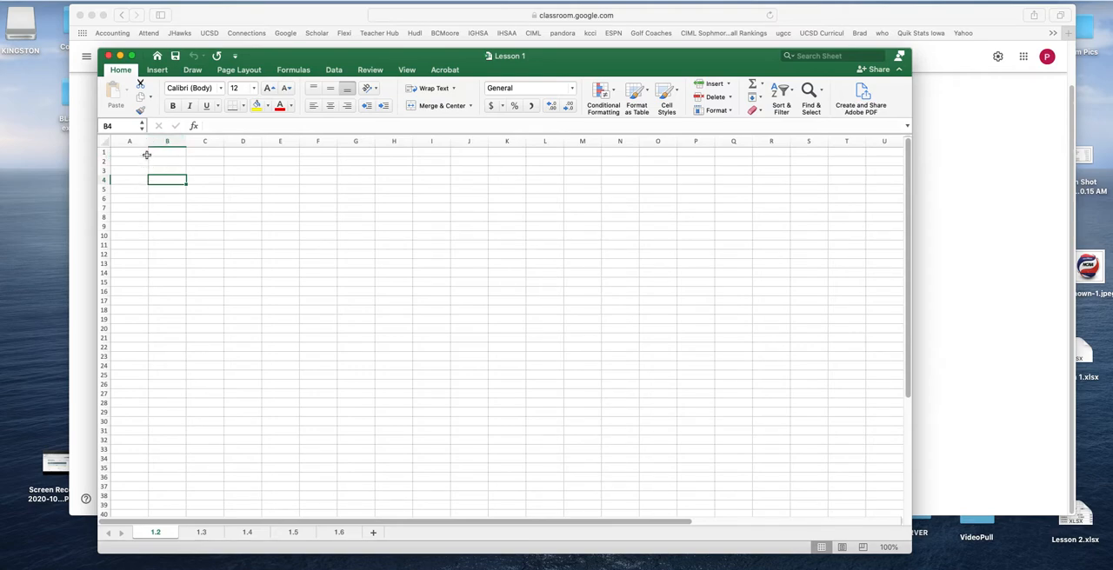
Widen column A to about three times its width and make row 1 about five times taller
left_click_drag(148, 141, 220, 141)
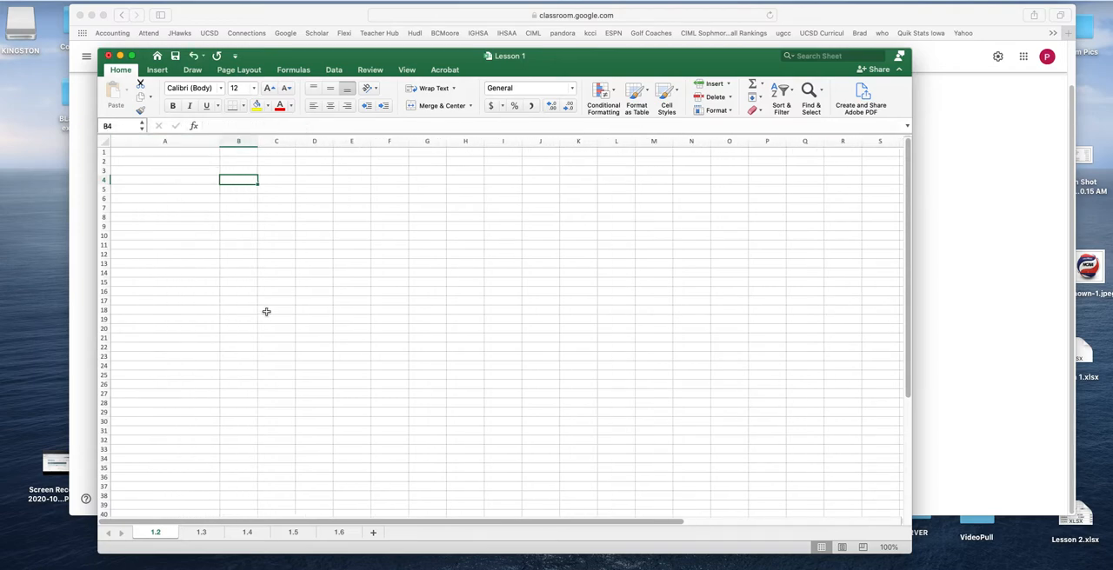
left_click_drag(108, 156, 107, 196)
left_click(152, 143)
Enter the sample text asfasfasdfasfasdf in cell A1
left_click(164, 175)
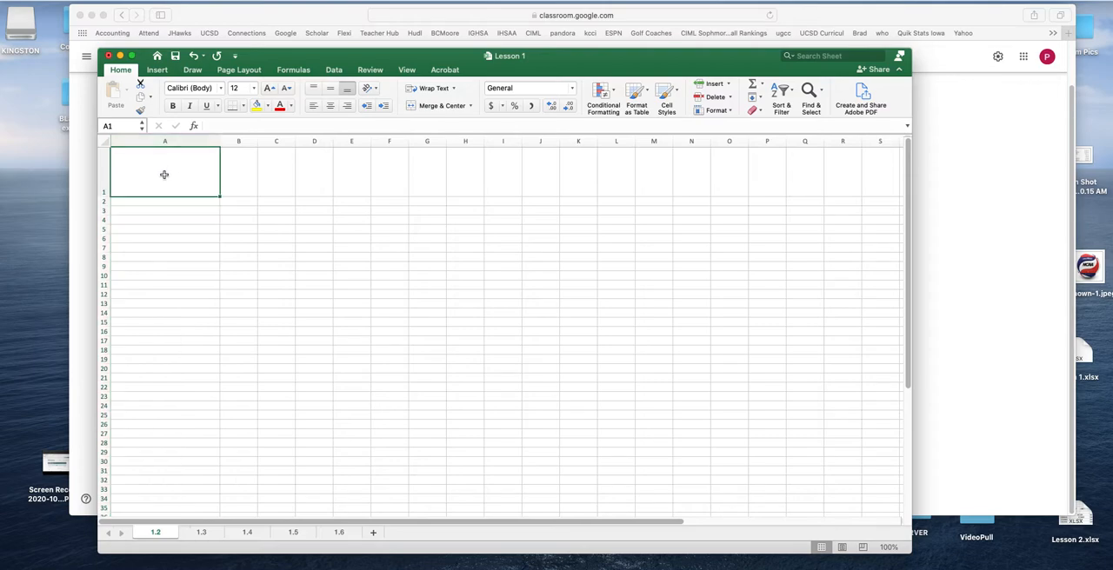
type("asfasfasfasdf")
left_click(238, 276)
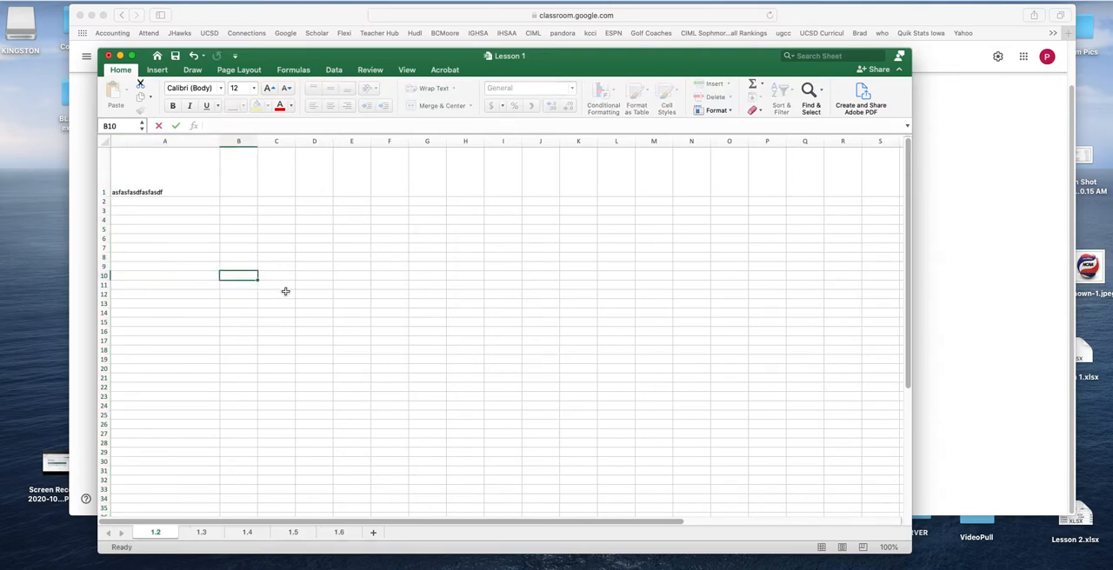
Center the text in cell A1 both vertically and horizontally, and auto-fit the height of row 1
left_click(160, 189)
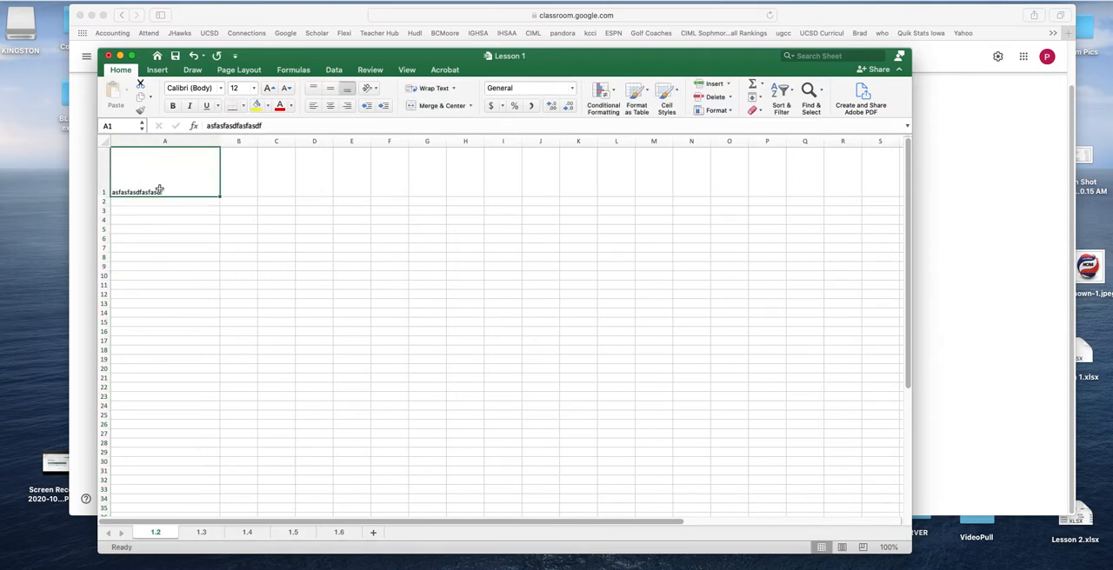
left_click(331, 90)
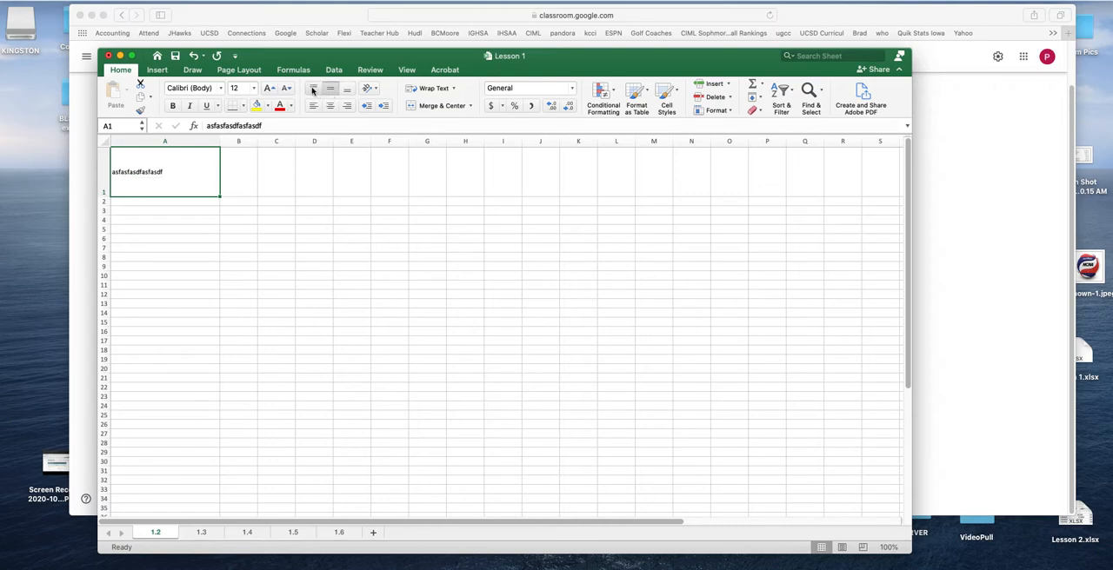
left_click(313, 88)
left_click(330, 105)
left_click(329, 90)
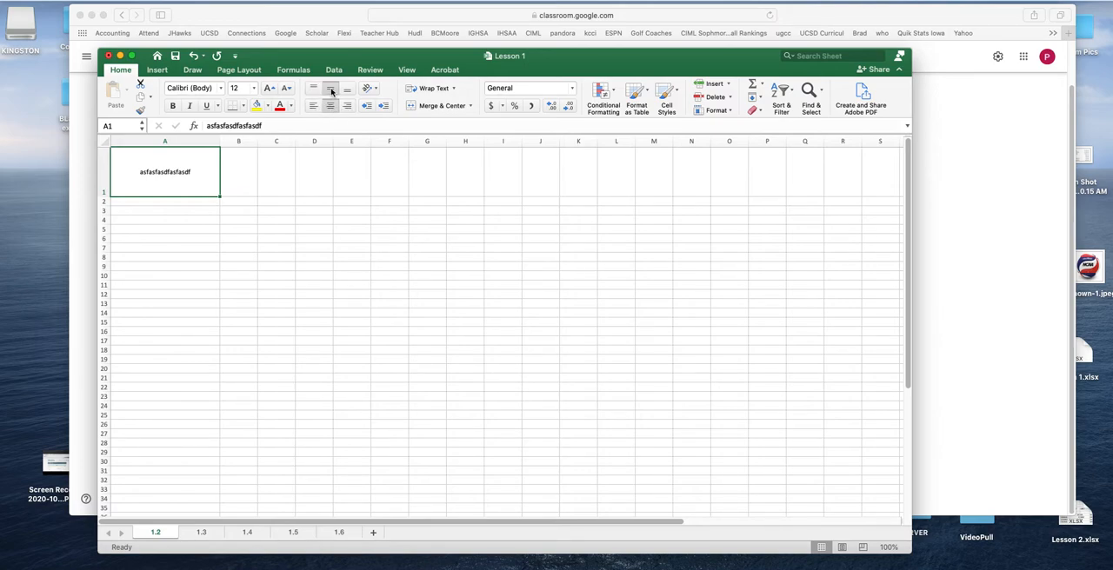
double_click(104, 198)
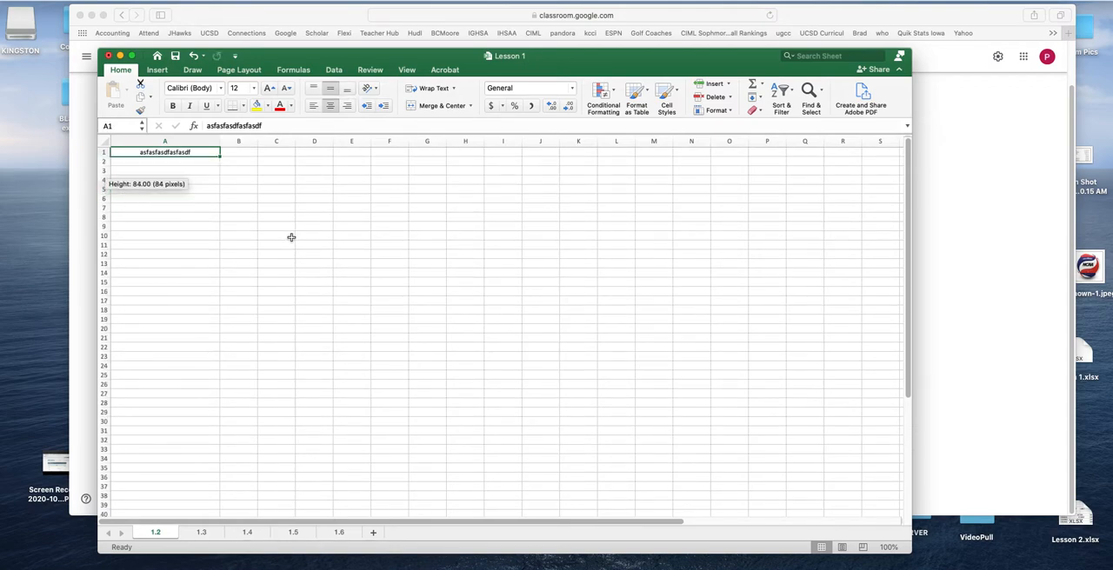
Align the text in cell A1 to the left and top, and make row 1 about twice as tall
left_click(313, 105)
left_click_drag(109, 157, 109, 164)
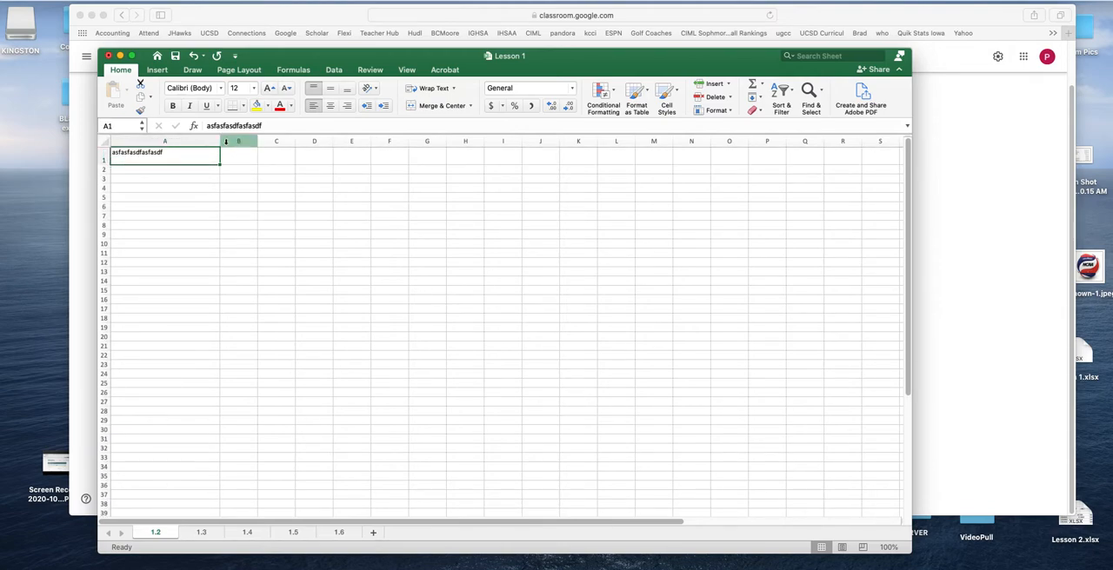
Narrow column A to a width of about 6.33, widen it well beyond its text, and auto-fit it to the contents
left_click_drag(220, 141, 135, 140)
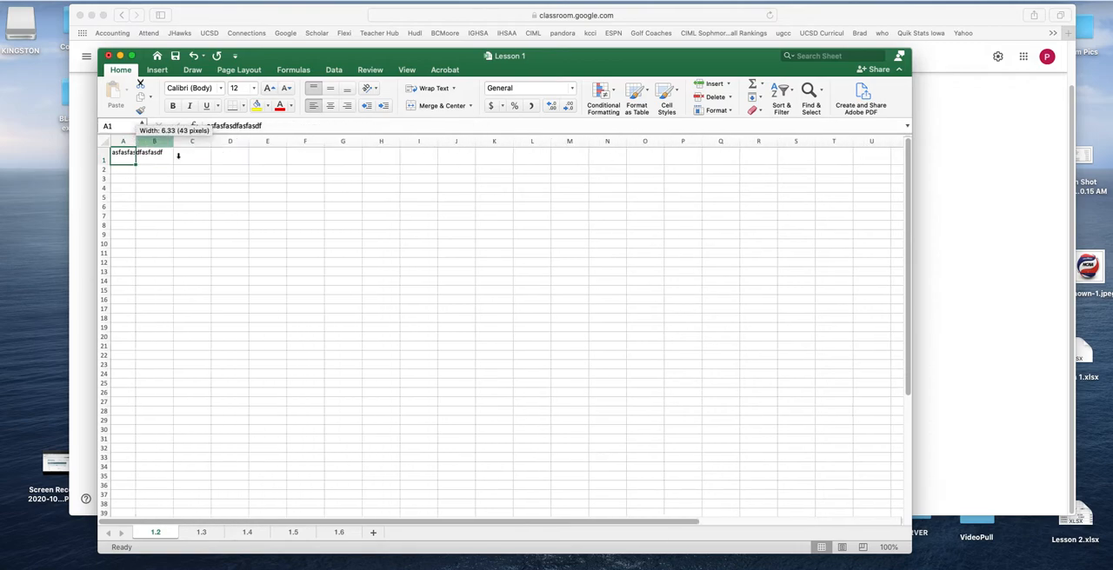
left_click(266, 243)
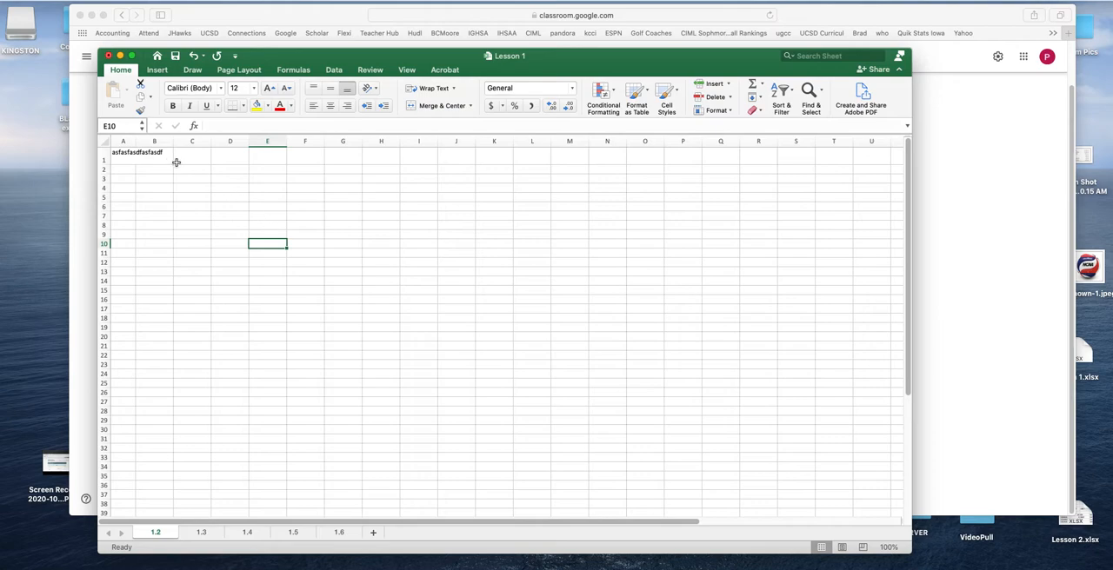
left_click_drag(136, 140, 272, 141)
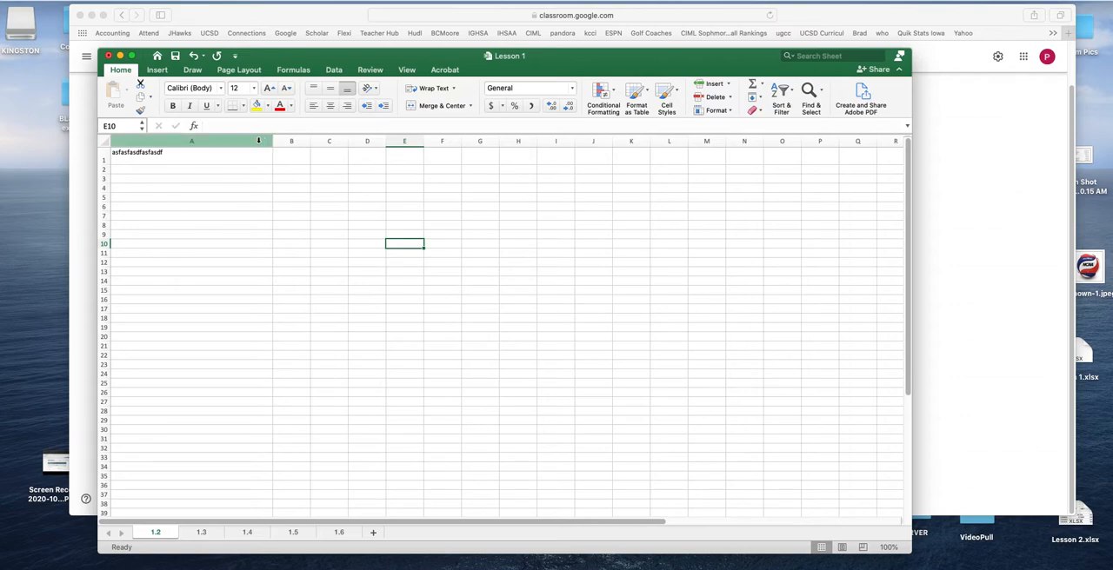
double_click(271, 140)
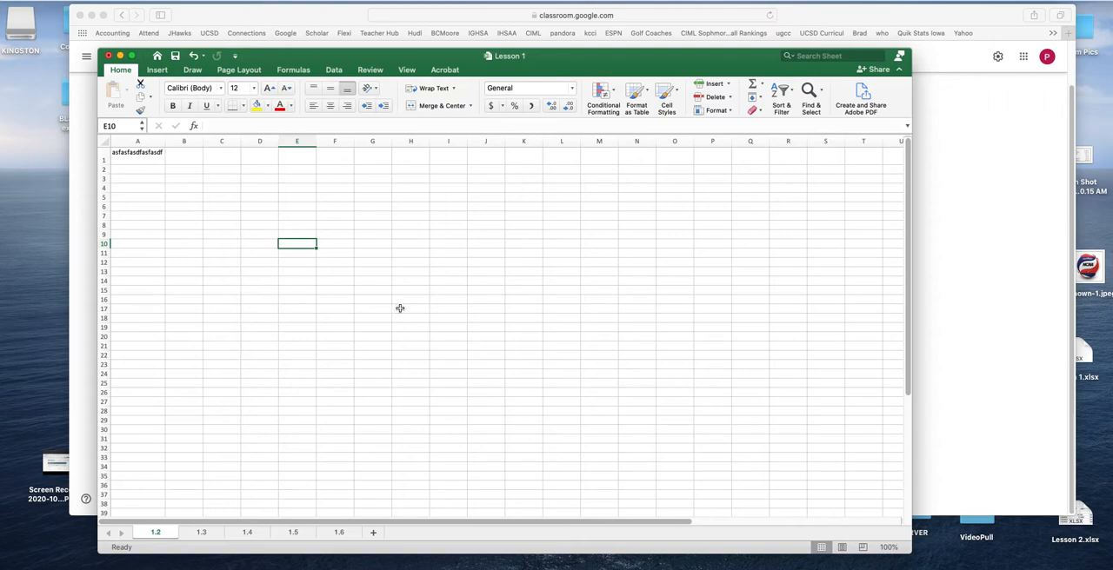
Enter Monday, Tuesday and Thursday across cells A1, B1 and C1, replacing the sample text
left_click(143, 157)
type("Monday")
key("Tab")
type("Tue")
key("Tab")
type("Thursday")
key("Return")
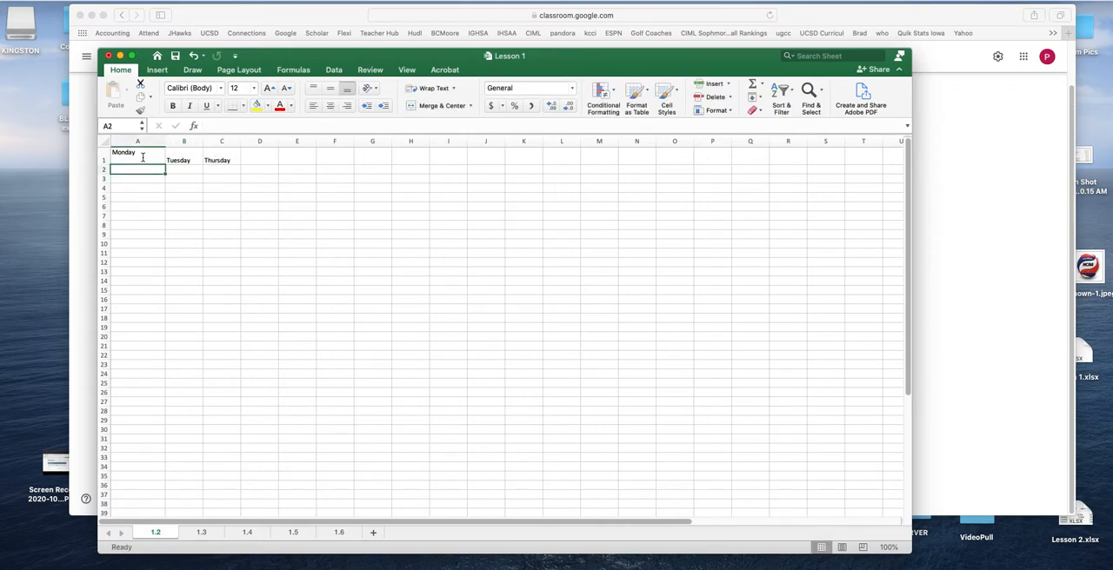
Bottom-align Monday in cell A1 and narrow column A to slightly wider than the word
left_click(157, 154)
left_click(347, 89)
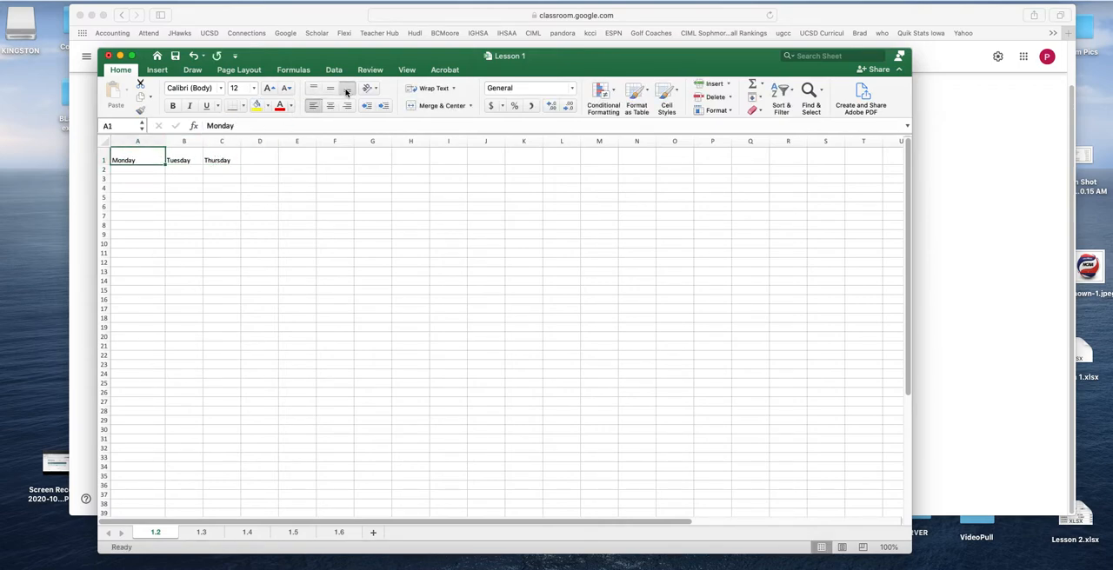
left_click(129, 170)
double_click(165, 142)
left_click_drag(137, 142, 147, 142)
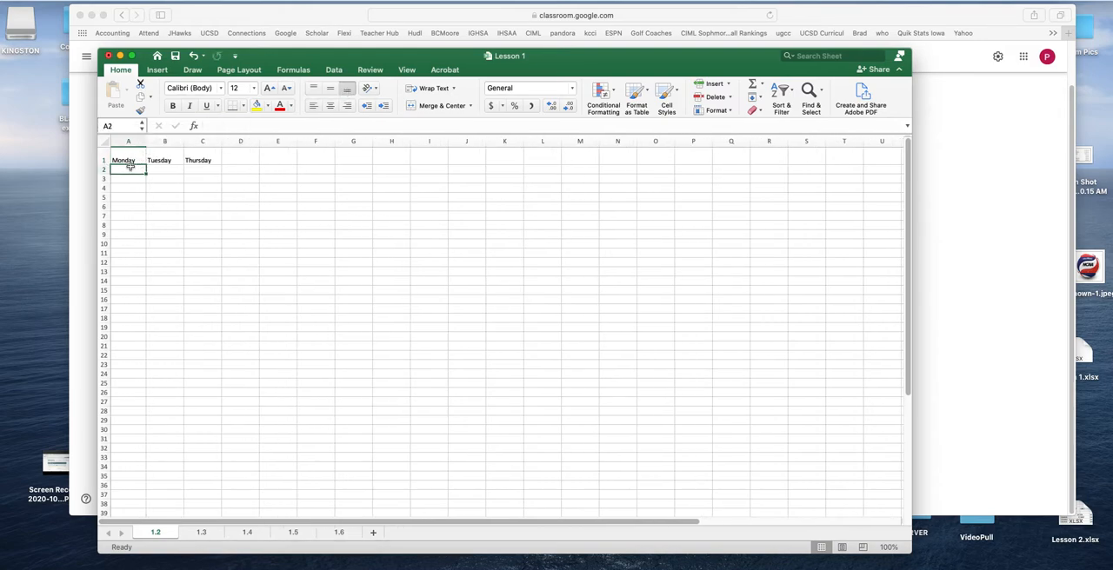
Enter Tuesday in cell A2 and Thursday in cell A3 below Monday
type("Tue")
type("ay")
key("Return")
type("Th")
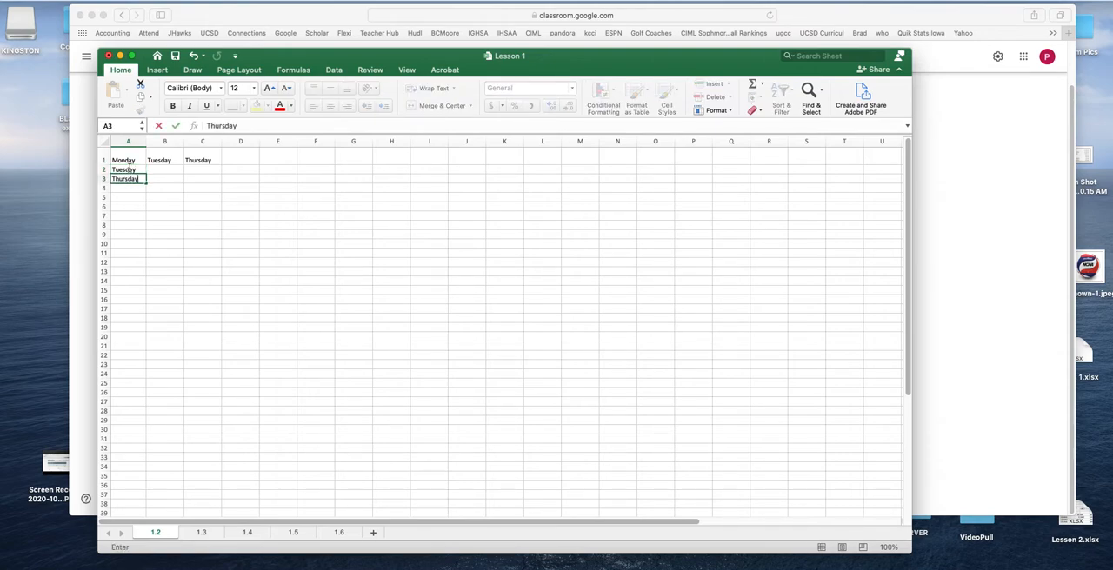
key("Return")
left_click(191, 236)
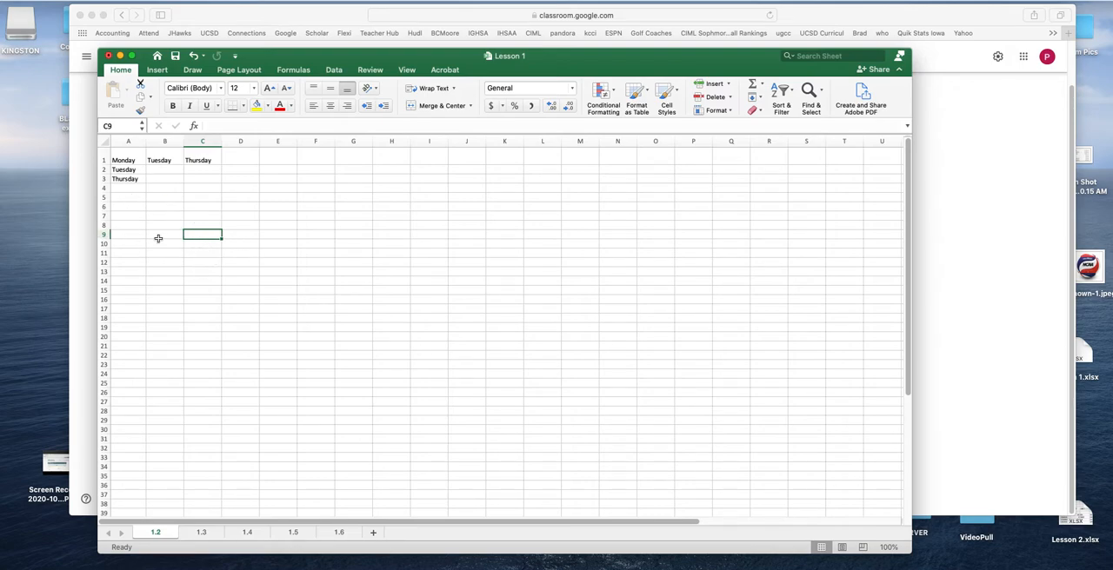
Insert a sheet column before the Thursday heading in row 1 and enter Wednesday in cell C1
left_click(129, 162)
left_click(171, 160)
left_click(203, 160)
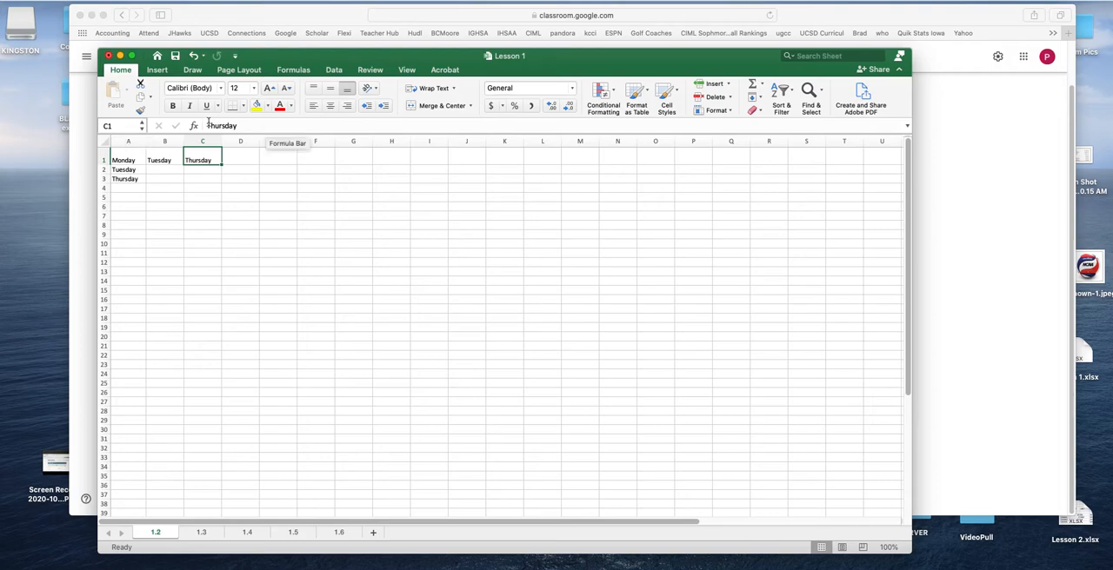
left_click(278, 214)
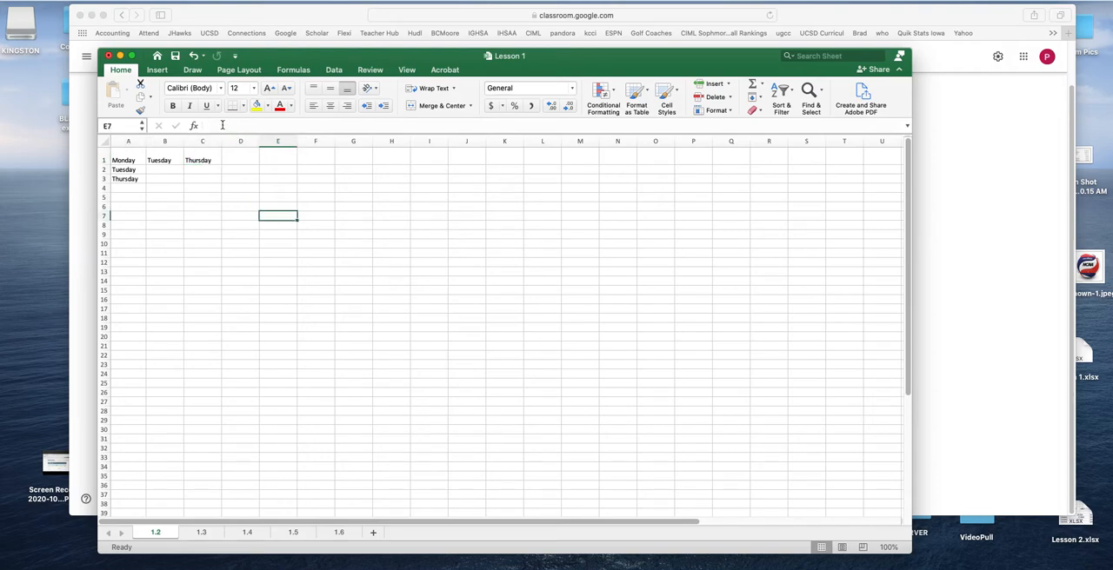
left_click(201, 160)
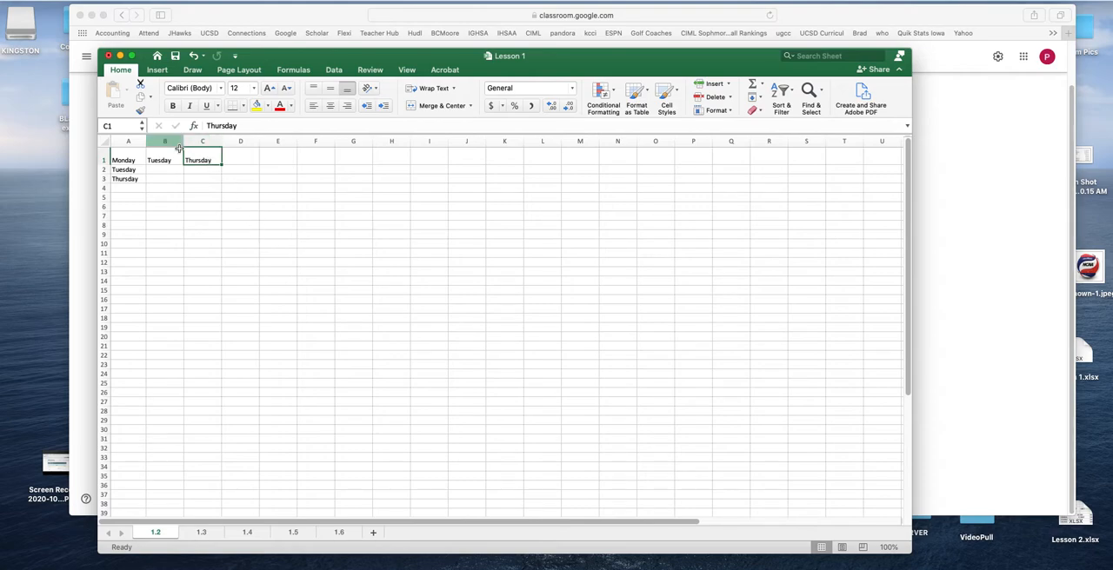
left_click(729, 84)
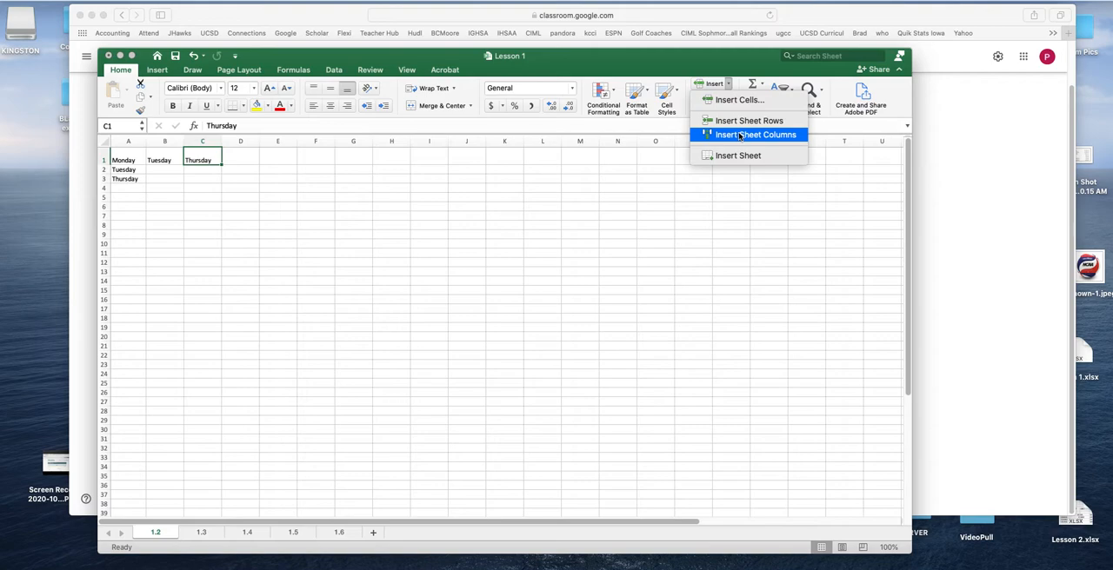
left_click(738, 136)
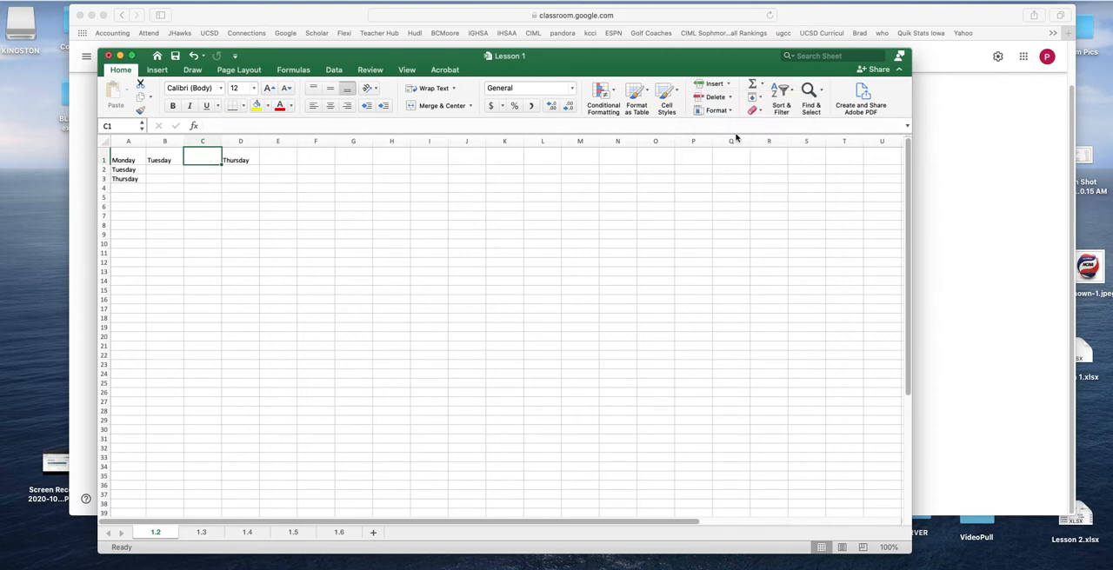
type("Wednesday")
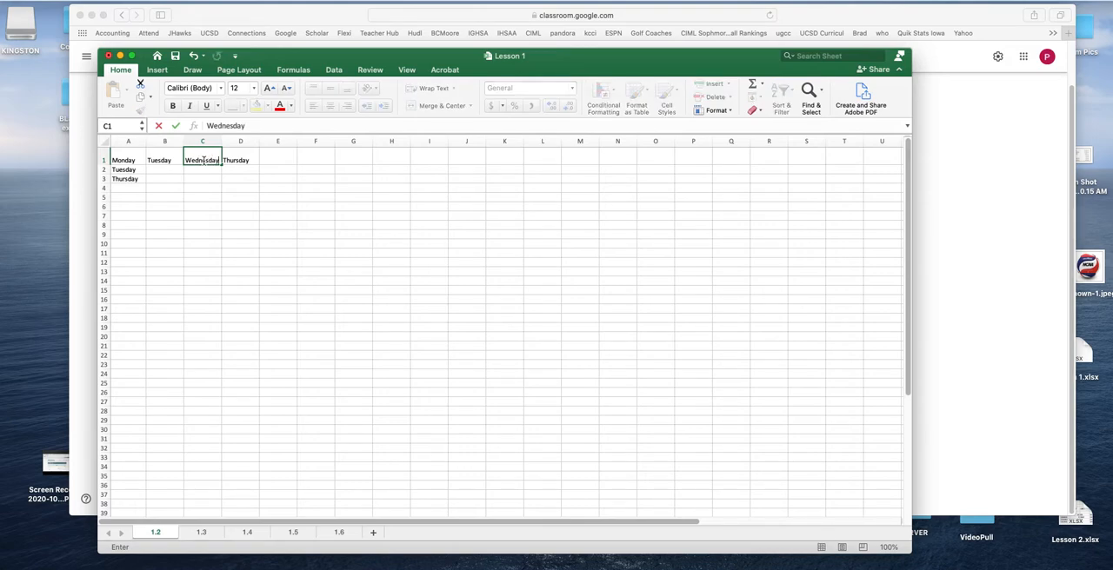
left_click(129, 207)
Try inserting a sheet column at Thursday in cell A3, and undo the insertion
left_click(122, 178)
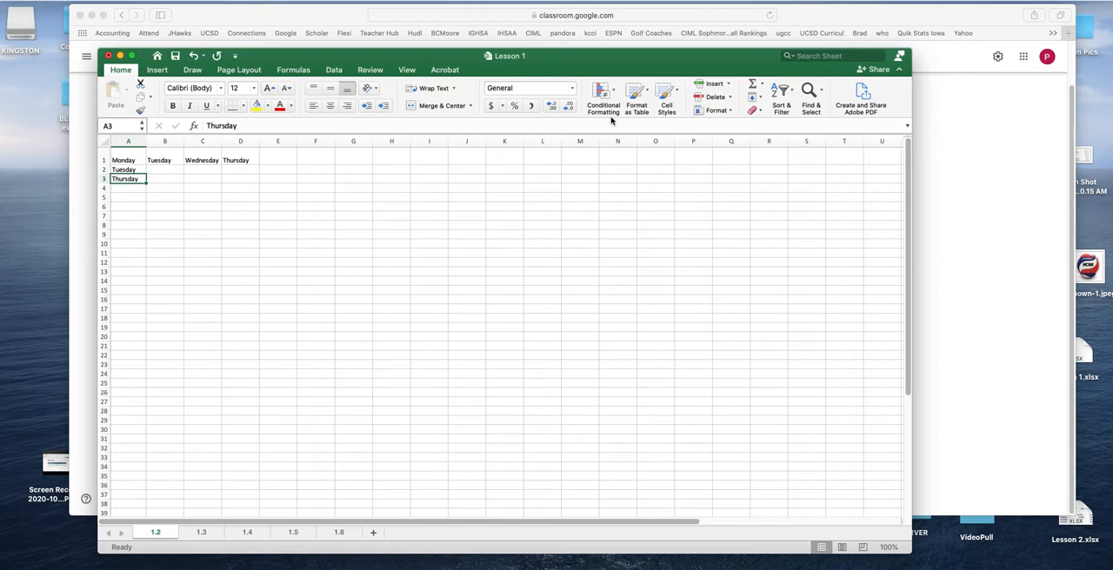
left_click(729, 84)
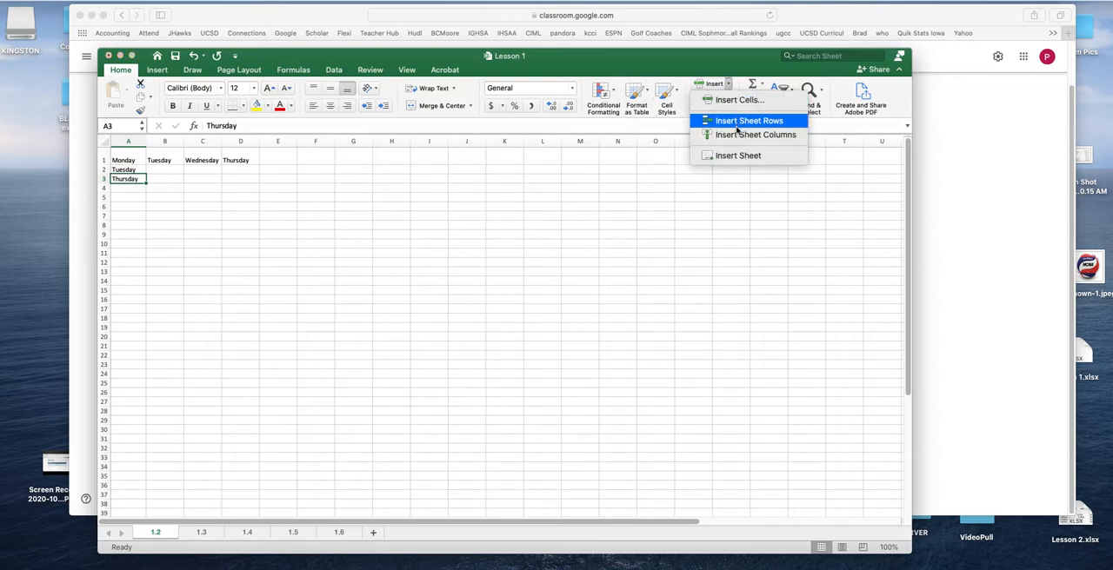
left_click(740, 134)
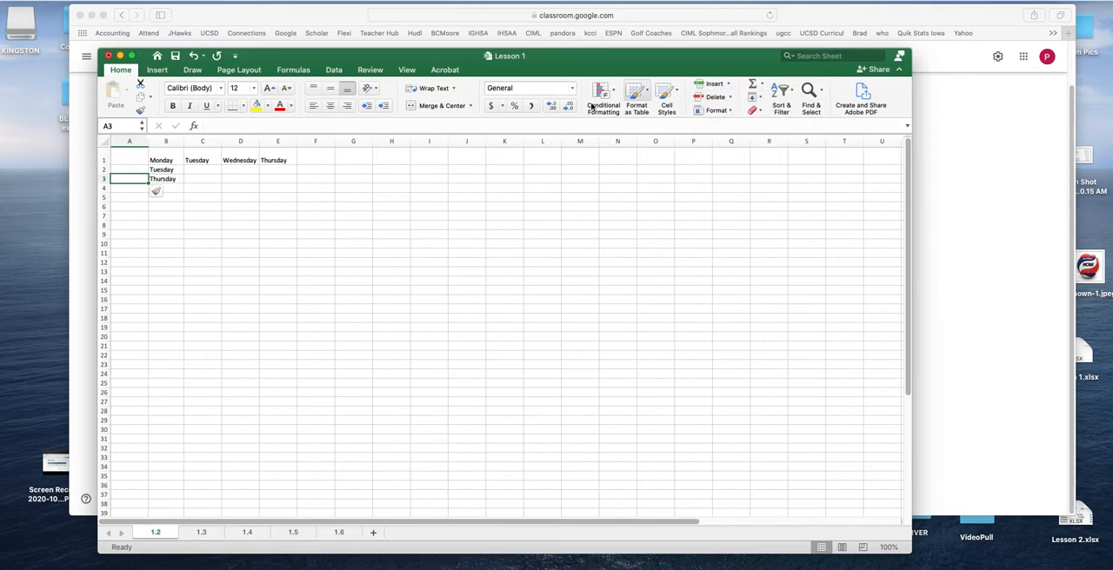
key("super+z")
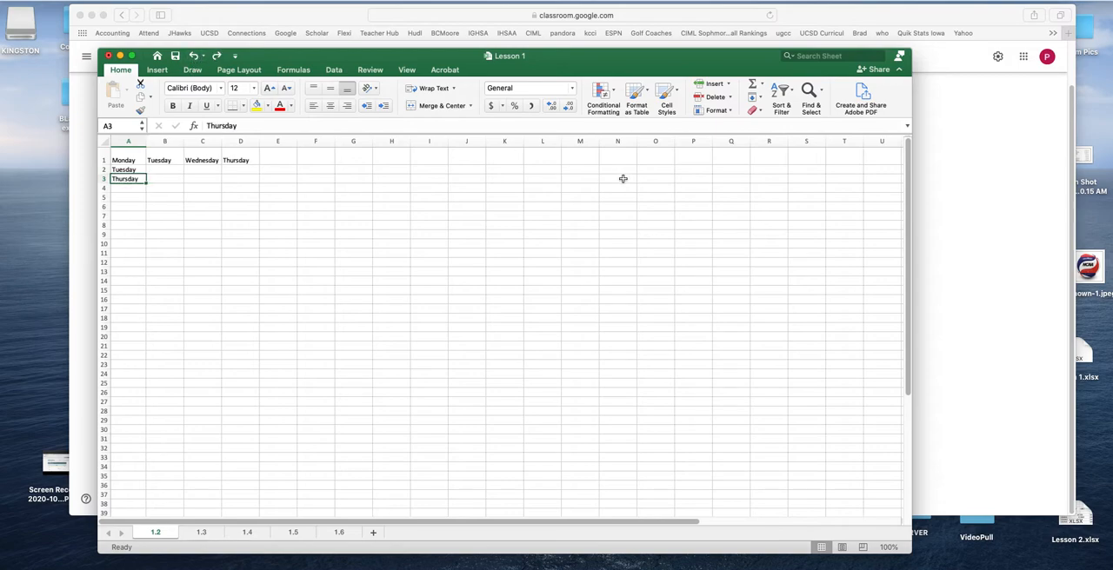
Insert a sheet row above Thursday in column A, enter Wednesday in cell A3, and widen the column slightly to fit it
left_click(728, 83)
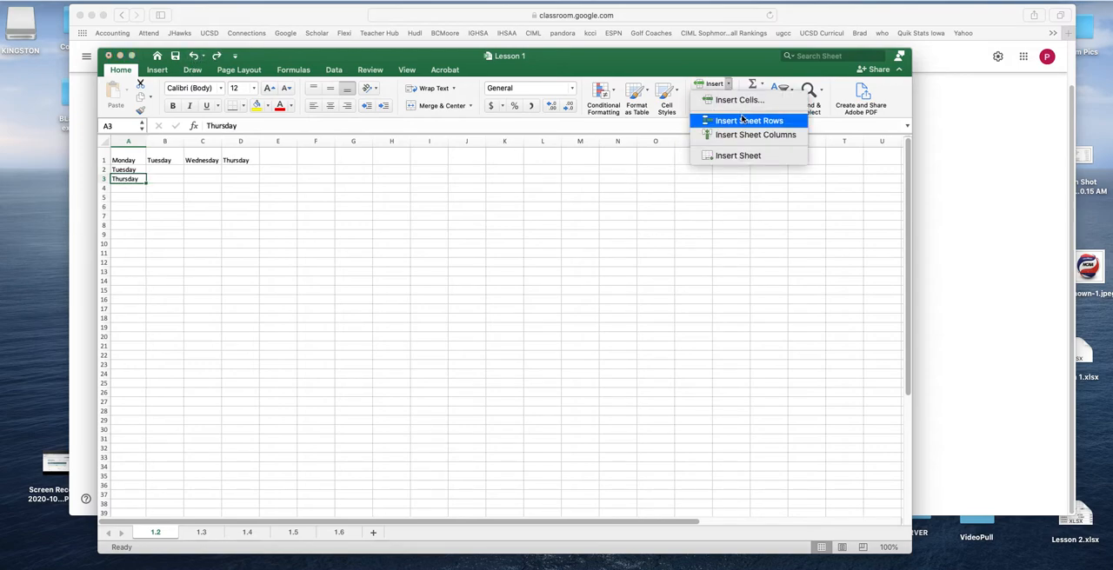
left_click(741, 120)
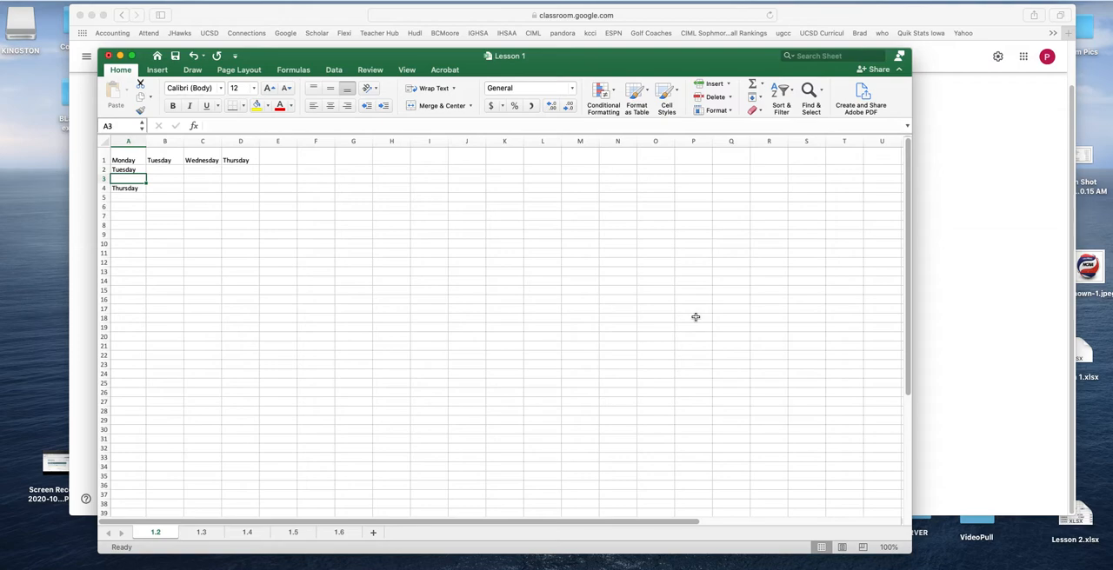
type("We")
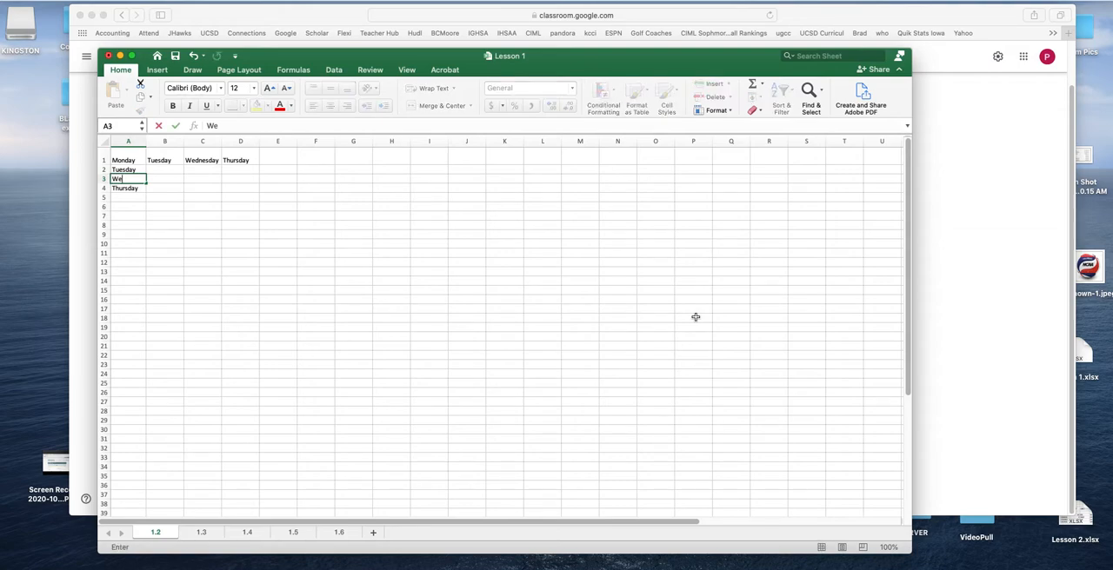
type("dnesday")
key("Return")
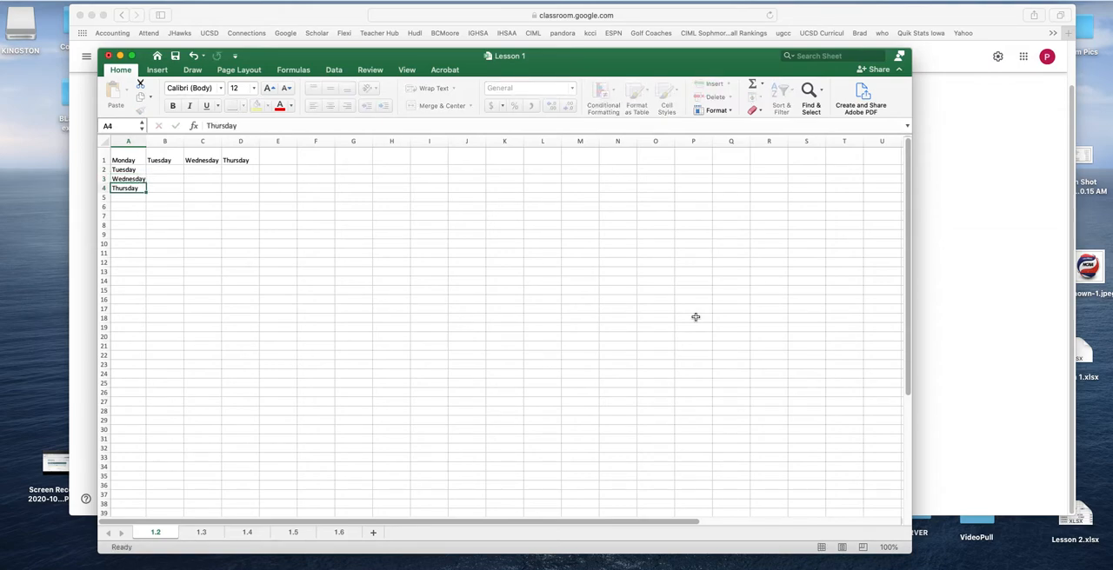
left_click_drag(143, 142, 153, 142)
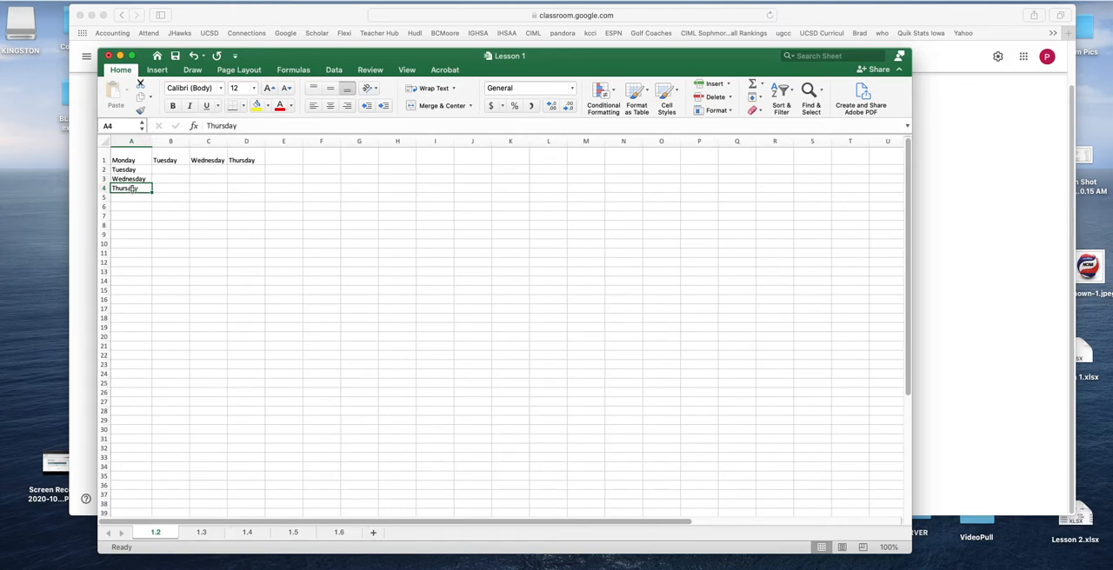
Clear the contents of cell A4 and undo the clearing
key("Delete")
left_click(167, 237)
left_click(193, 58)
Delete the whole sheet row containing Tuesday in cell A2, and undo the deletion
left_click(176, 206)
left_click(146, 172)
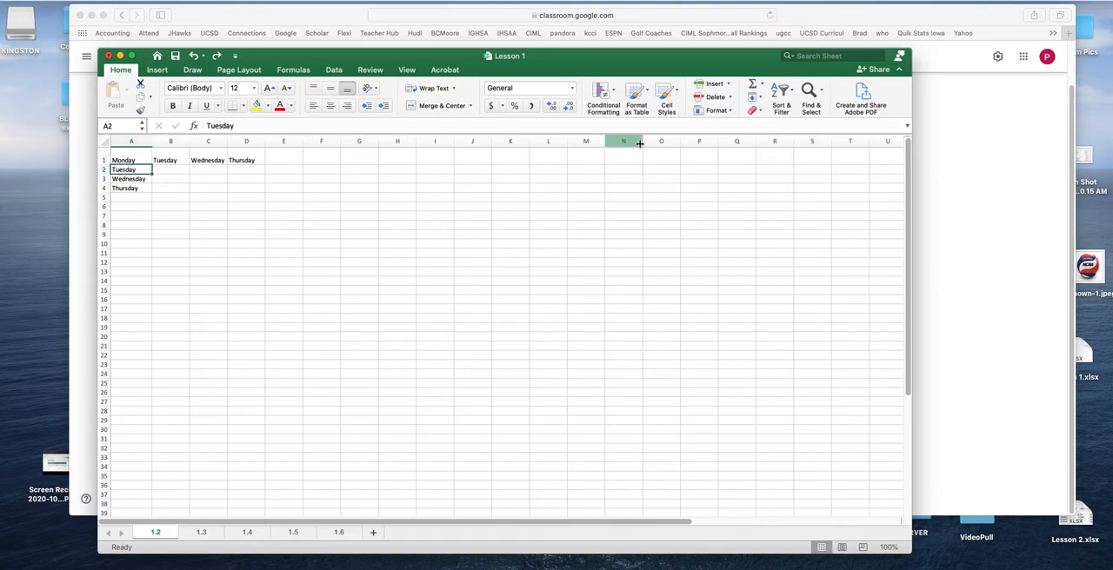
left_click(106, 169)
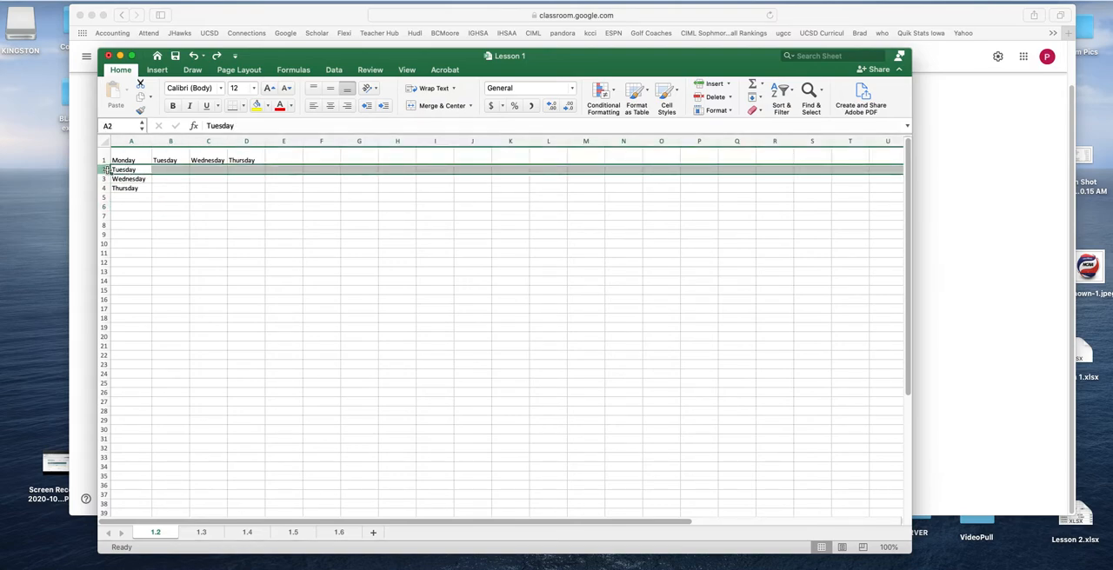
left_click(139, 170)
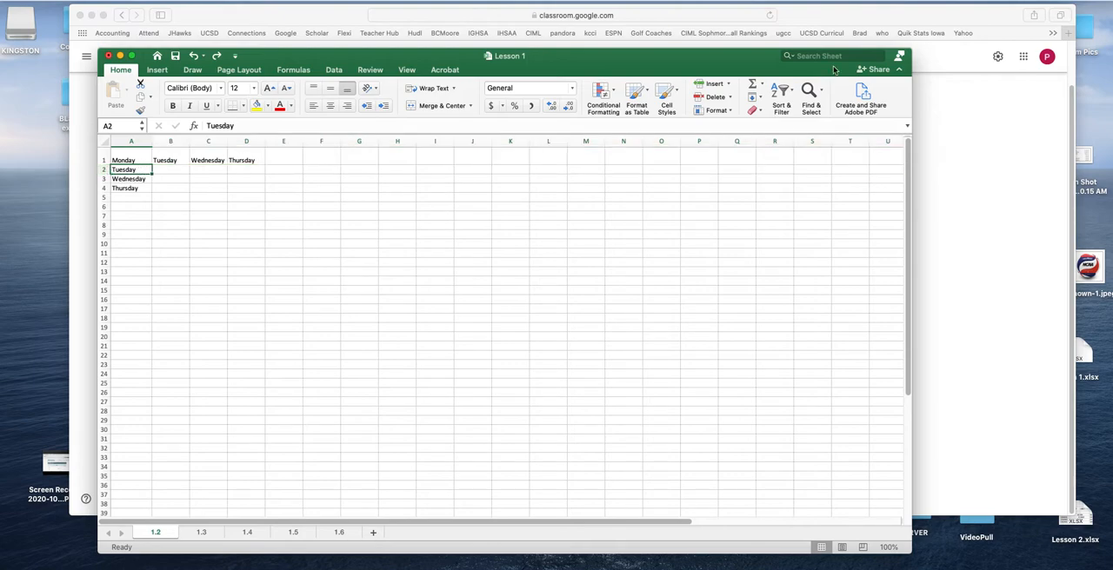
left_click(731, 97)
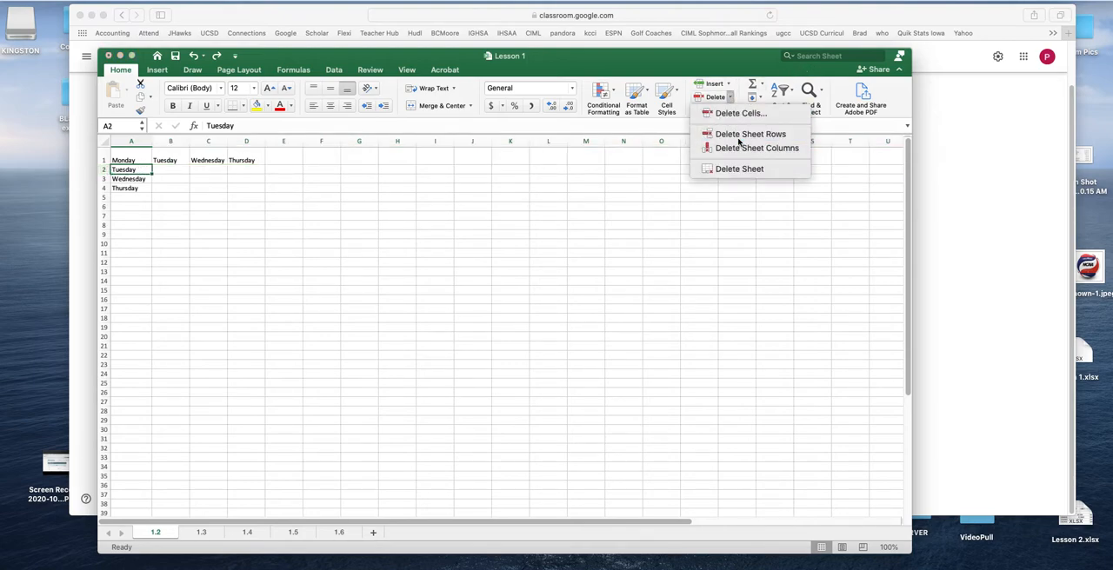
left_click(737, 138)
left_click(193, 55)
Insert a sheet row above the row of day headings and enter the title Computer Applications in cell A1
left_click(127, 158)
left_click(728, 84)
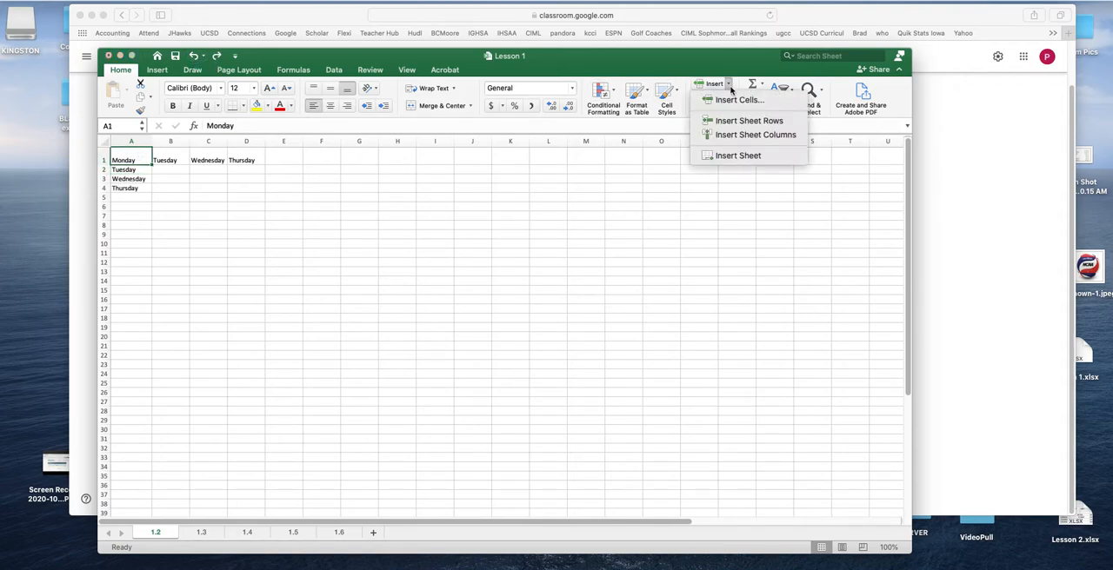
left_click(742, 121)
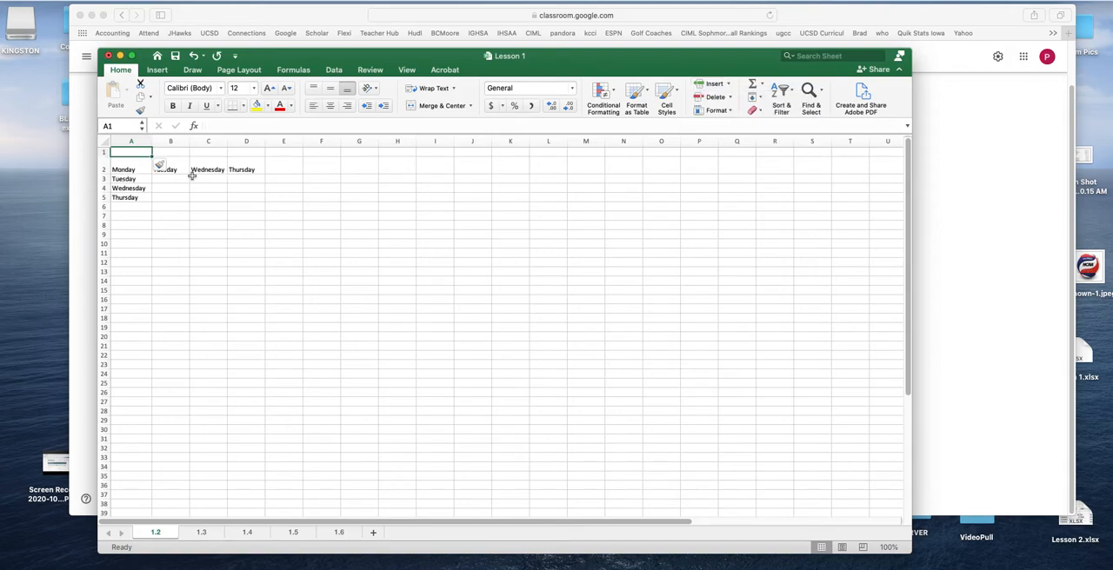
type("Computer Applications")
key("Return")
left_click(162, 184)
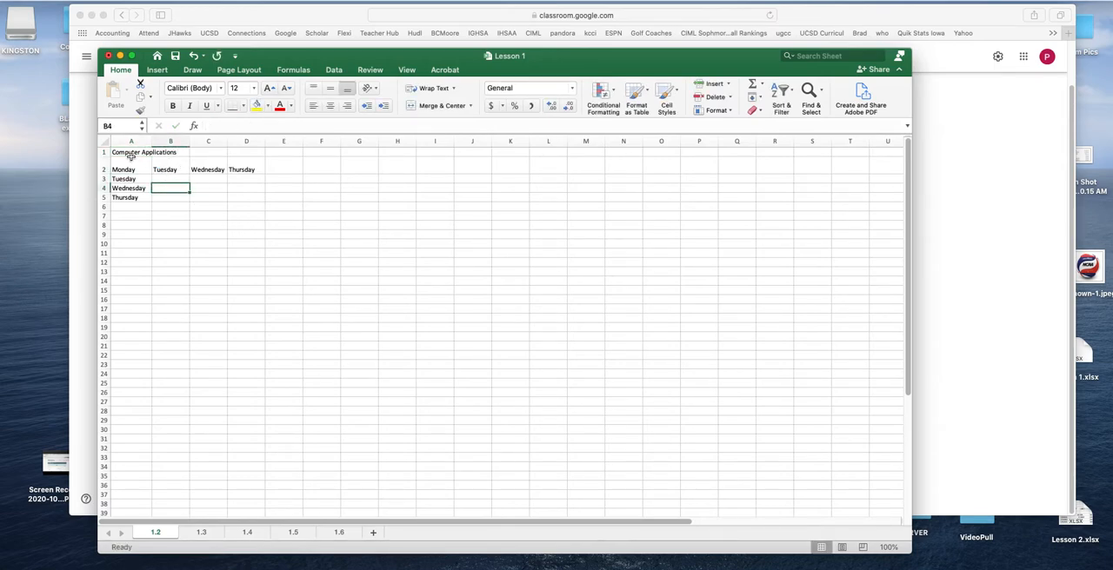
Highlight the day range A2:D5, try centering the Computer Applications title in cell A1, and set the title to left alignment
left_click_drag(144, 171, 248, 196)
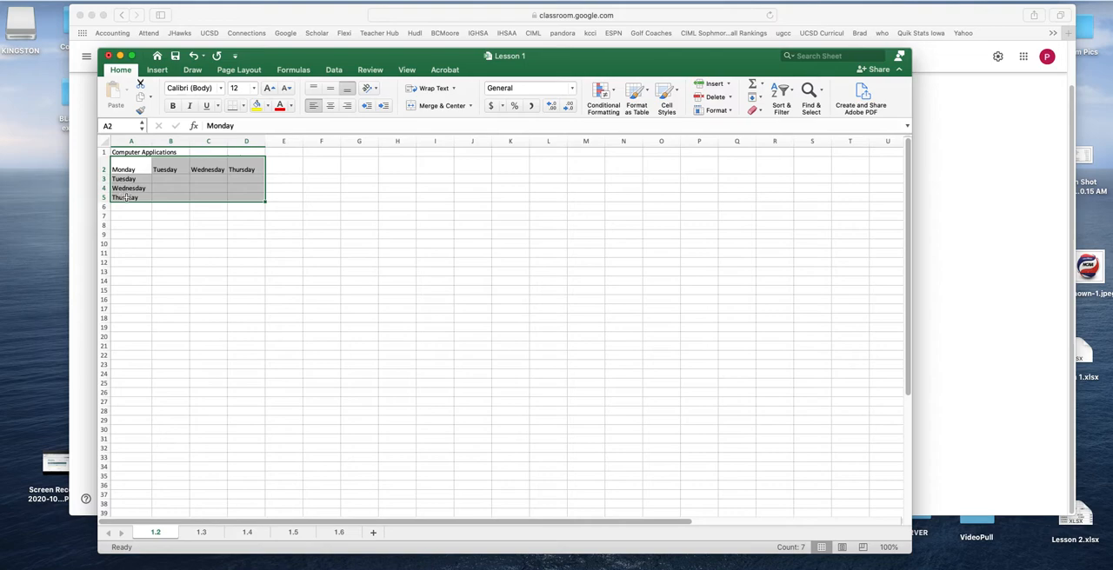
left_click(174, 224)
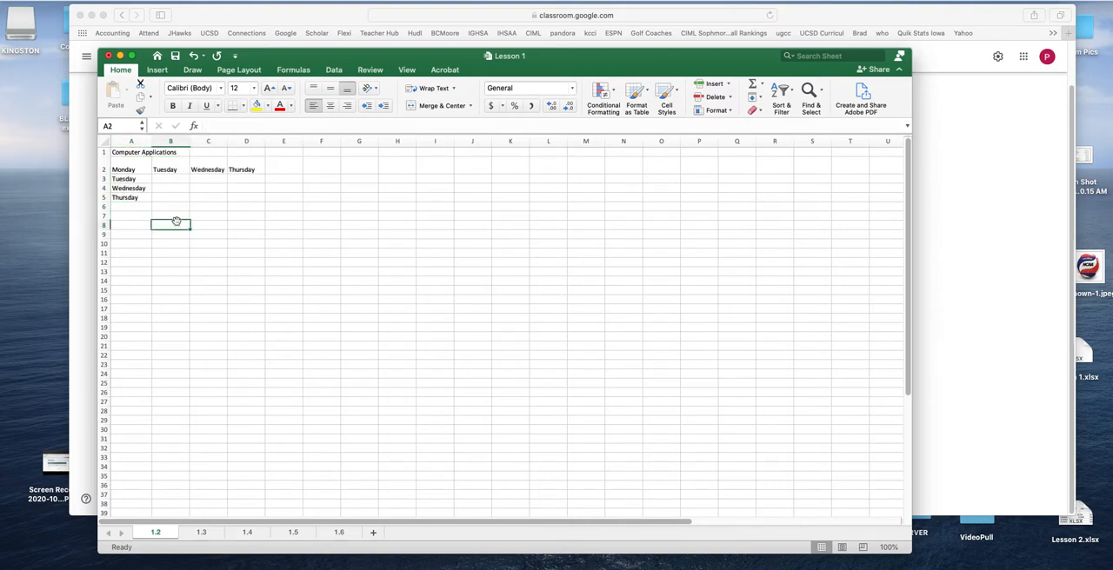
left_click(127, 153)
left_click(330, 106)
left_click(314, 105)
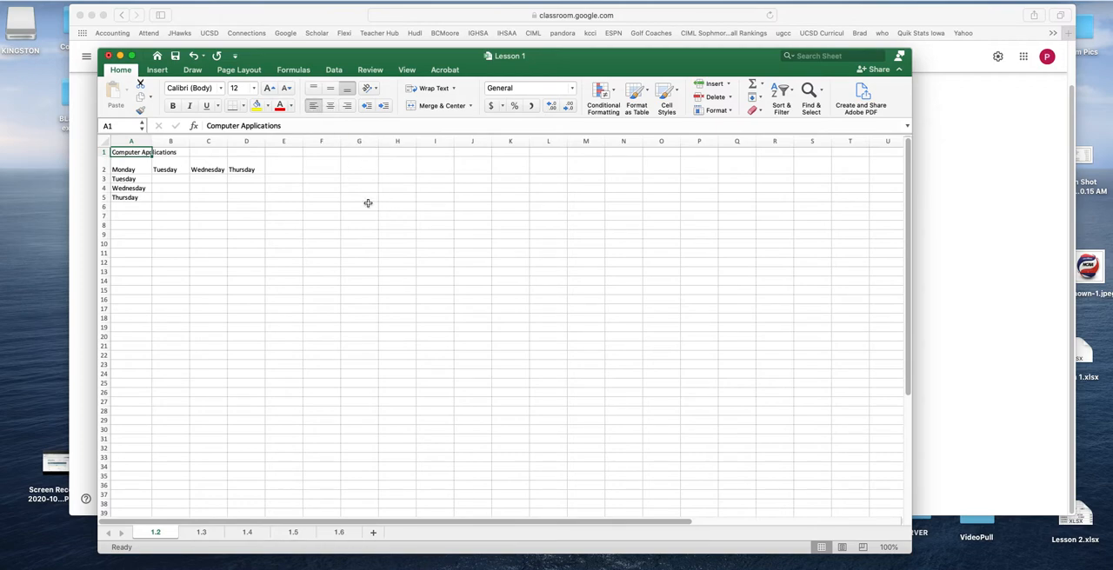
Merge and center the Computer Applications title across A1:D1, and unmerge the cells again
left_click_drag(121, 153, 261, 150)
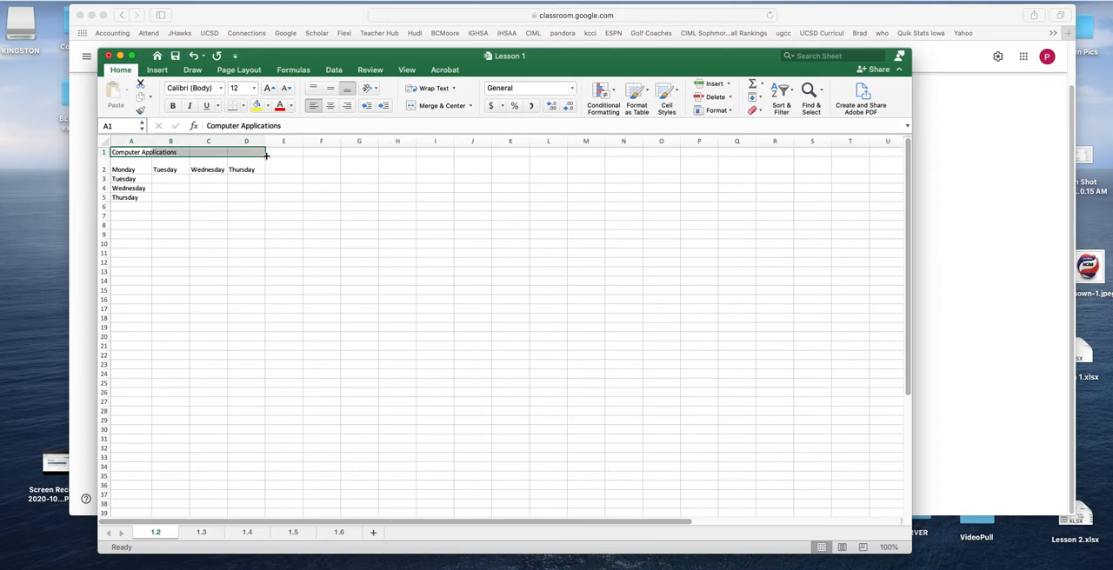
left_click(441, 106)
left_click(433, 280)
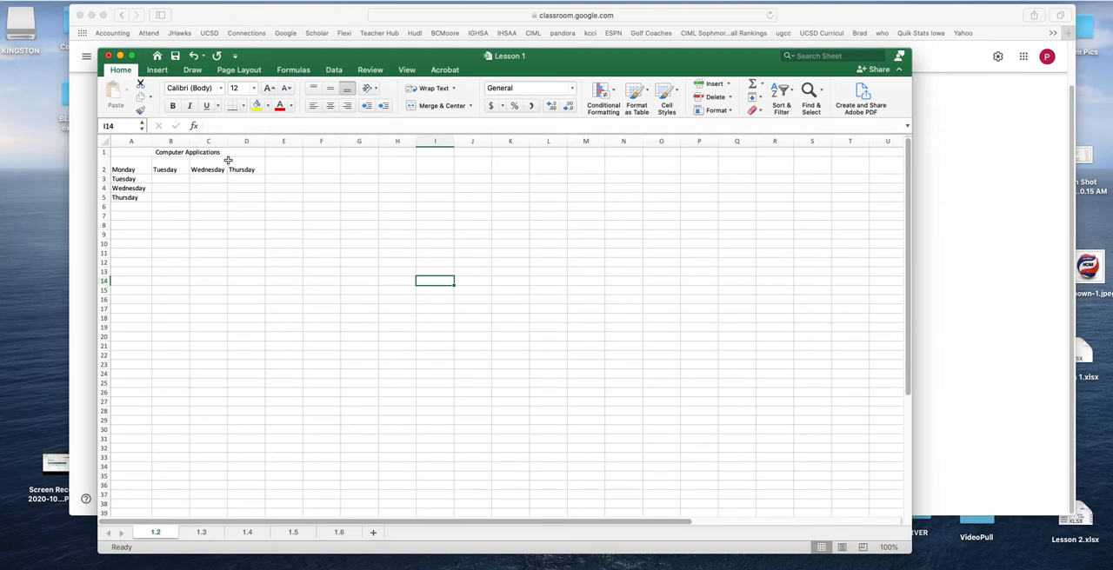
left_click(332, 168)
left_click(184, 155)
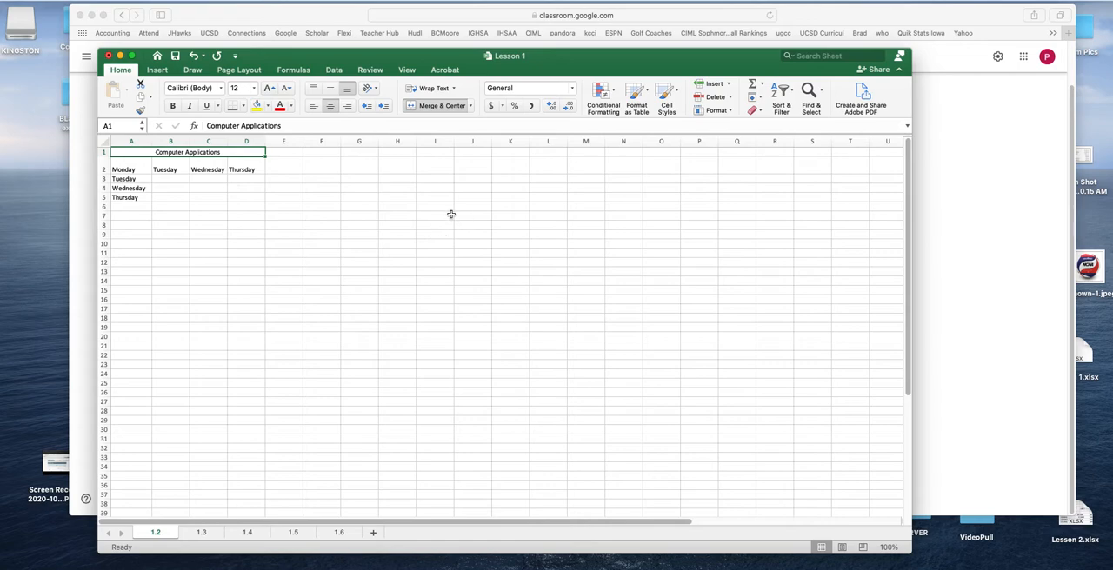
left_click(472, 108)
left_click(448, 123)
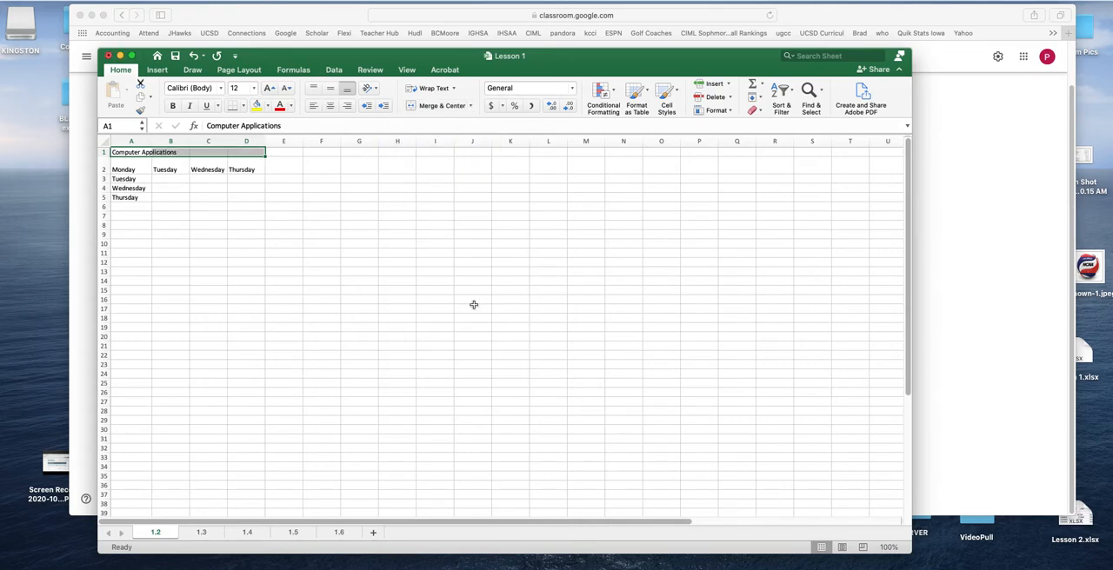
left_click(322, 281)
Wrap the Computer Applications title within cell A1
left_click(132, 153)
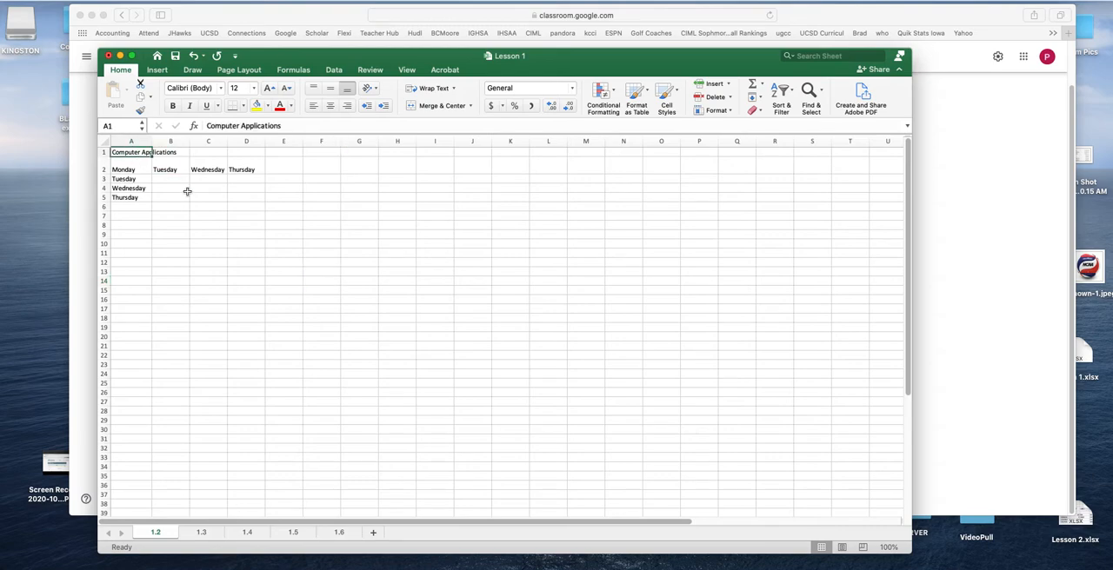
left_click(250, 195)
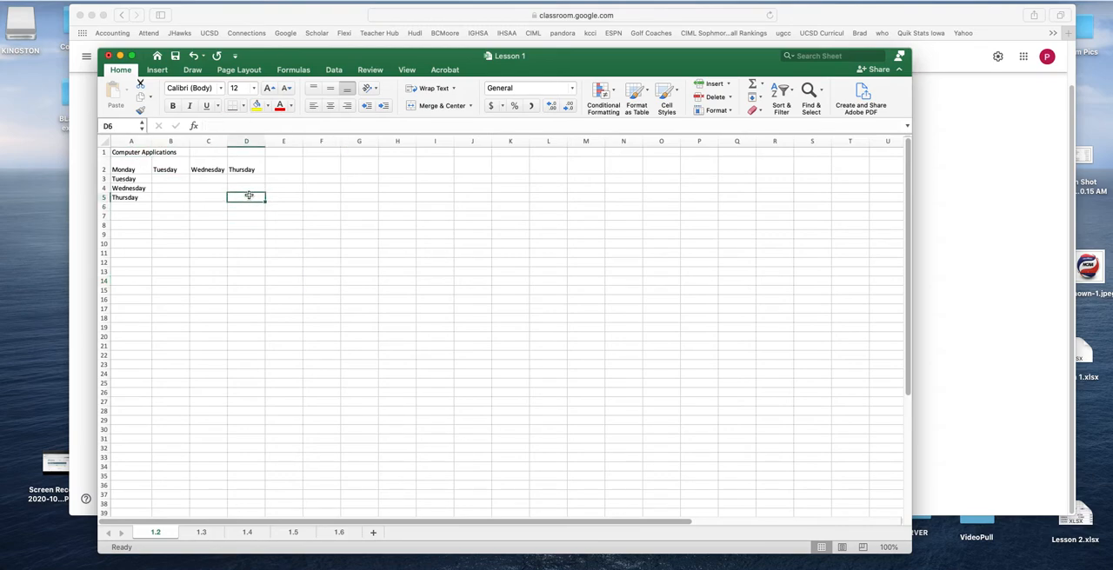
left_click(133, 154)
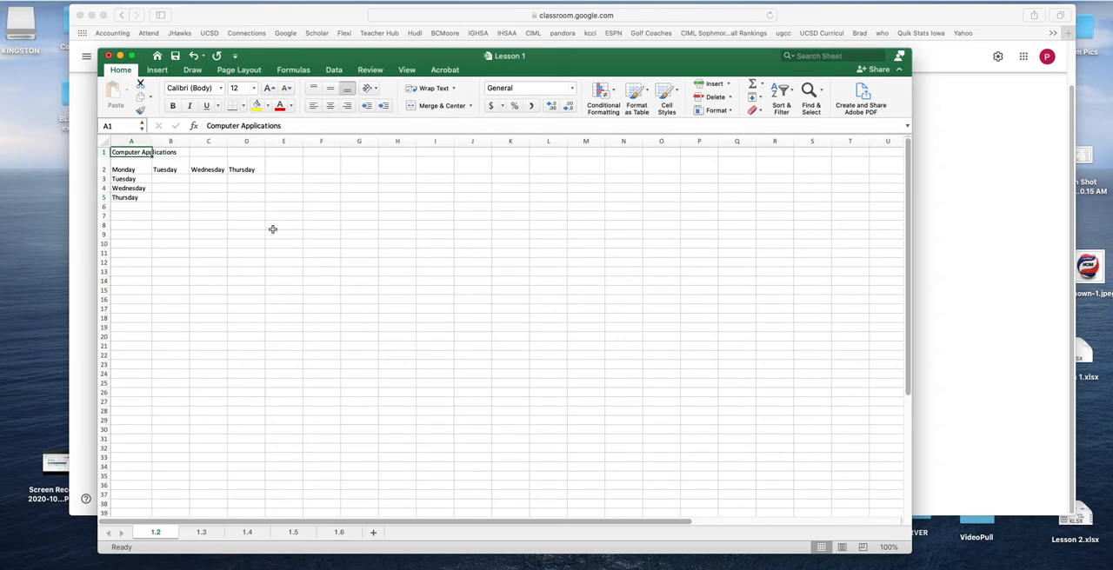
left_click(171, 153)
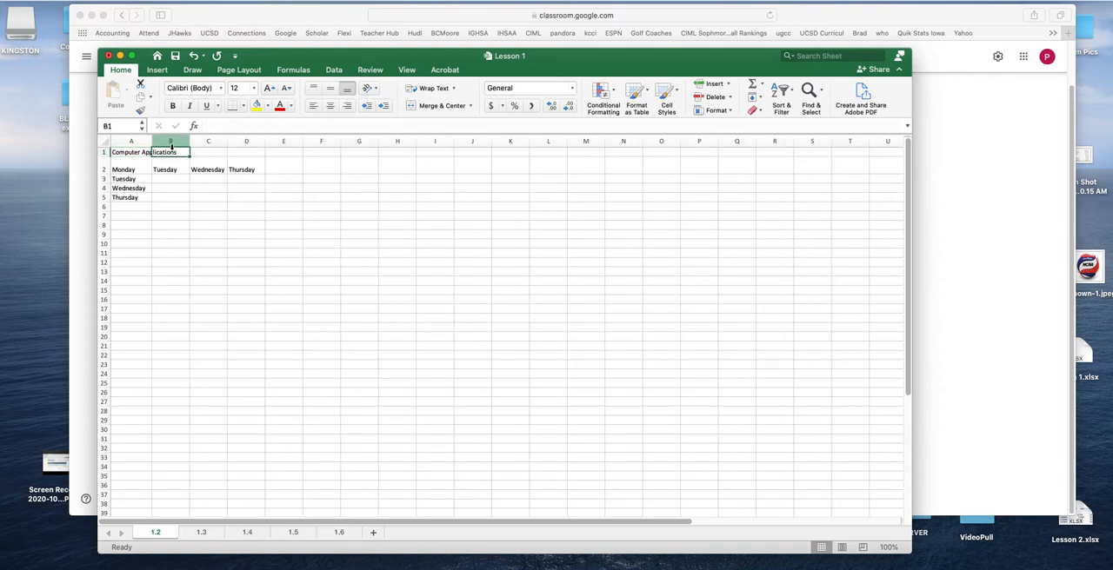
left_click(142, 152)
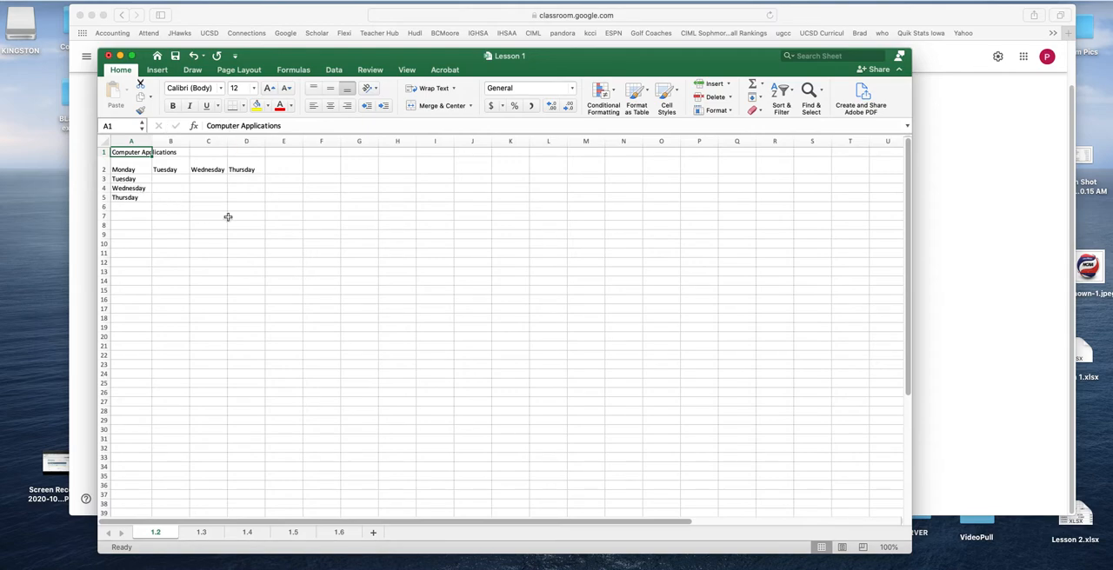
left_click(435, 89)
left_click(476, 260)
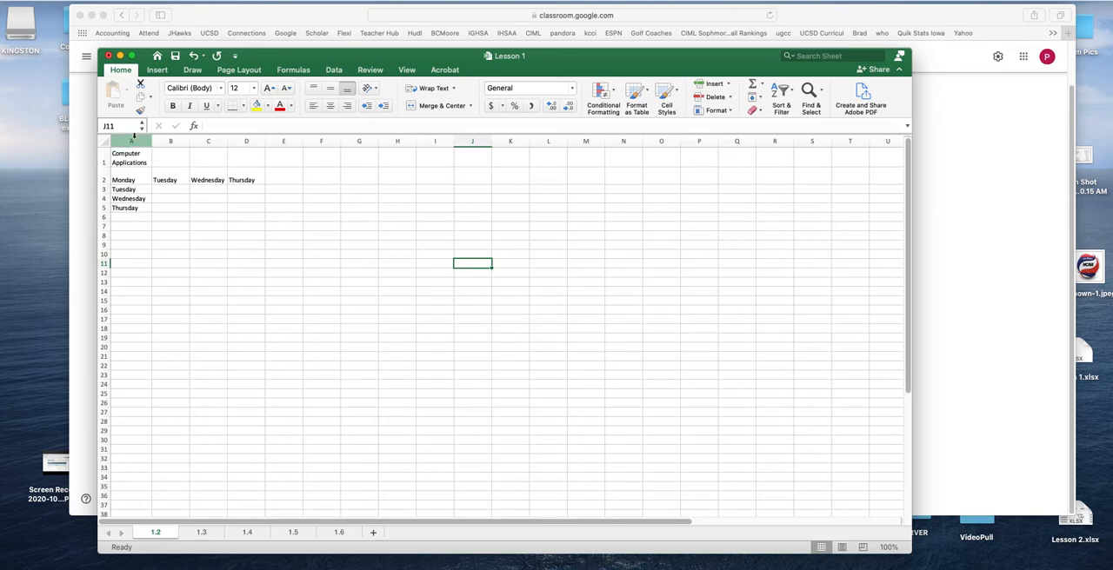
Widen column A to fit the title on one line, and switch text wrapping in cell A1 off and on again
left_click_drag(151, 141, 232, 142)
left_click(205, 165)
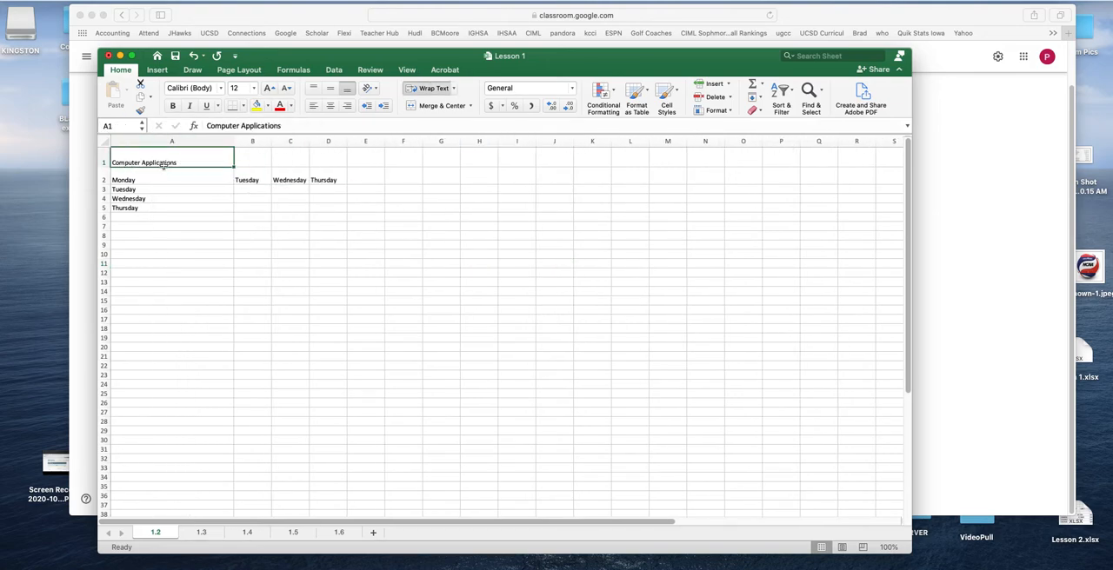
left_click(434, 90)
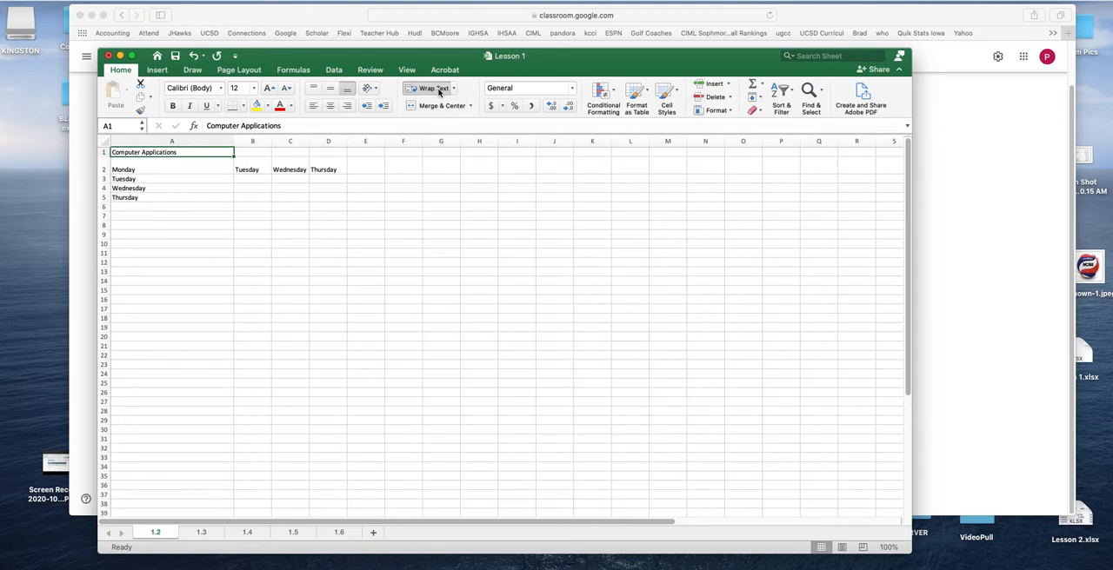
left_click(453, 88)
left_click(447, 105)
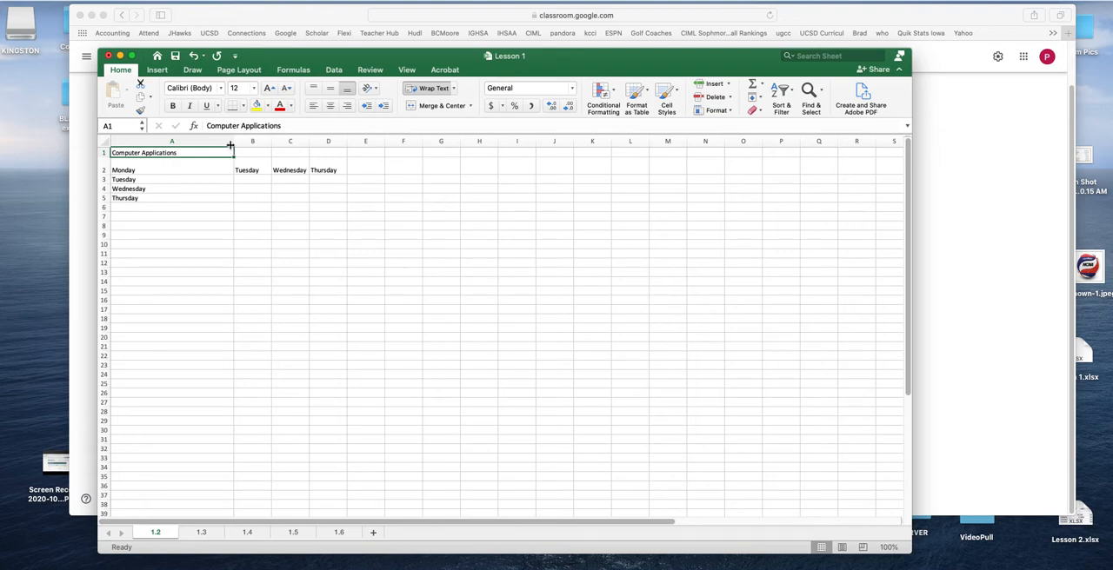
Adjust column A's width to fit the wrapped title on one line, and make row 1 two text lines tall
left_click_drag(233, 140, 167, 144)
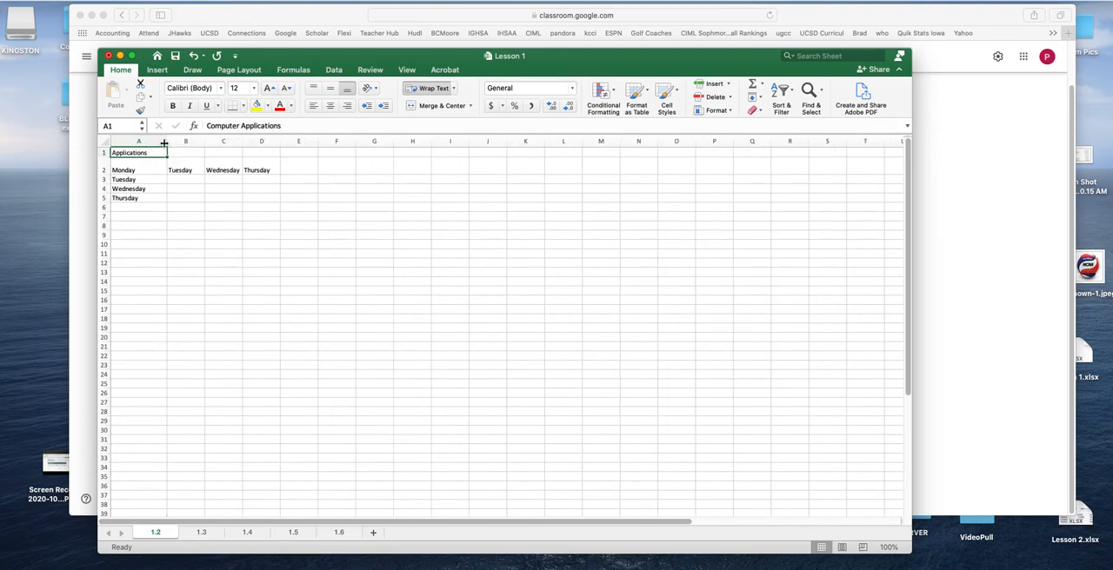
left_click_drag(105, 157, 105, 168)
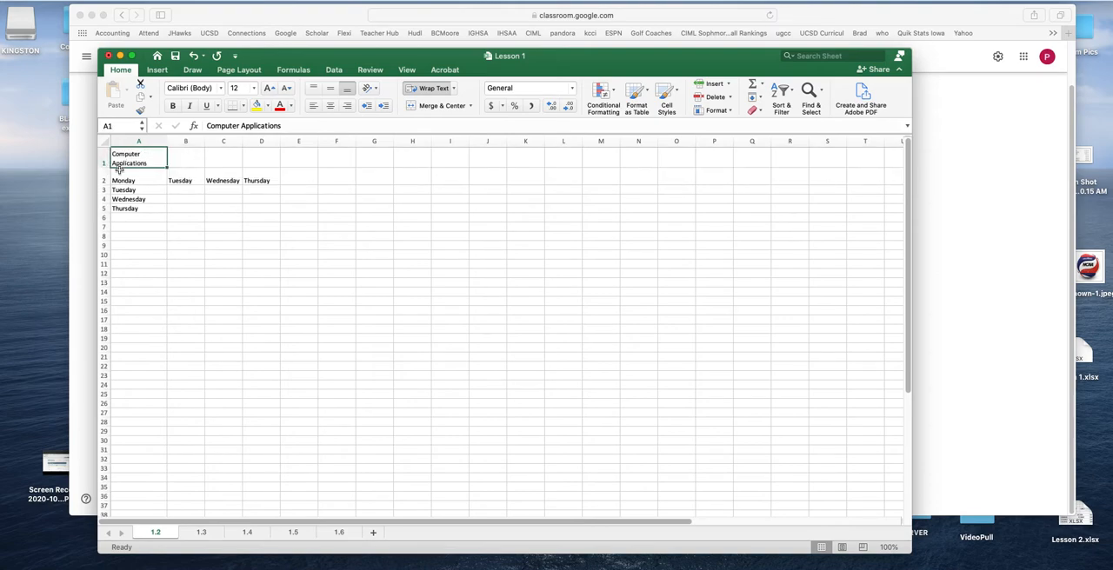
left_click_drag(105, 165, 106, 164)
left_click_drag(167, 141, 206, 141)
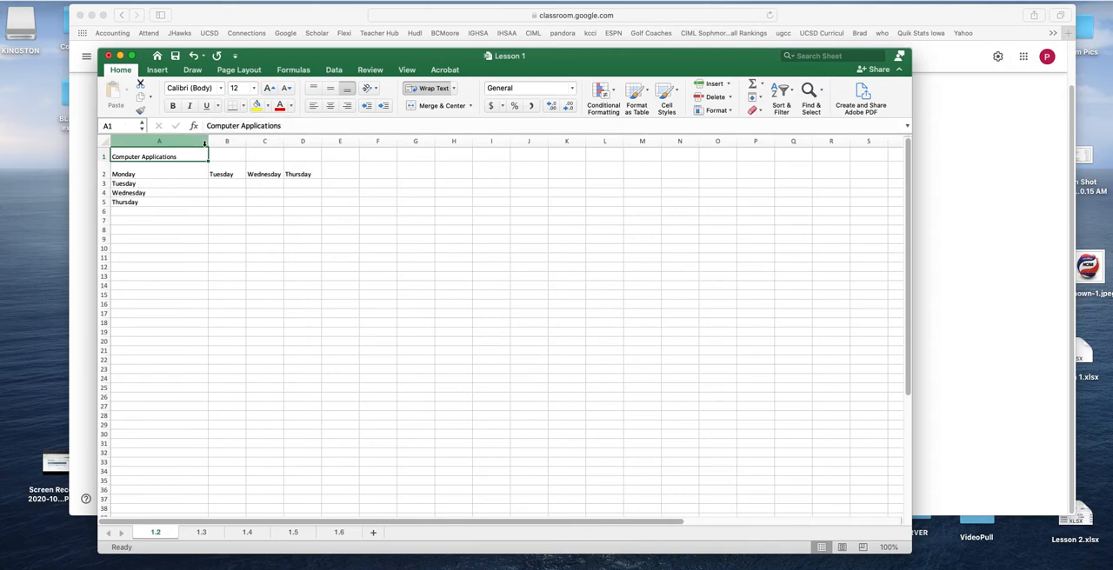
left_click_drag(105, 166, 105, 172)
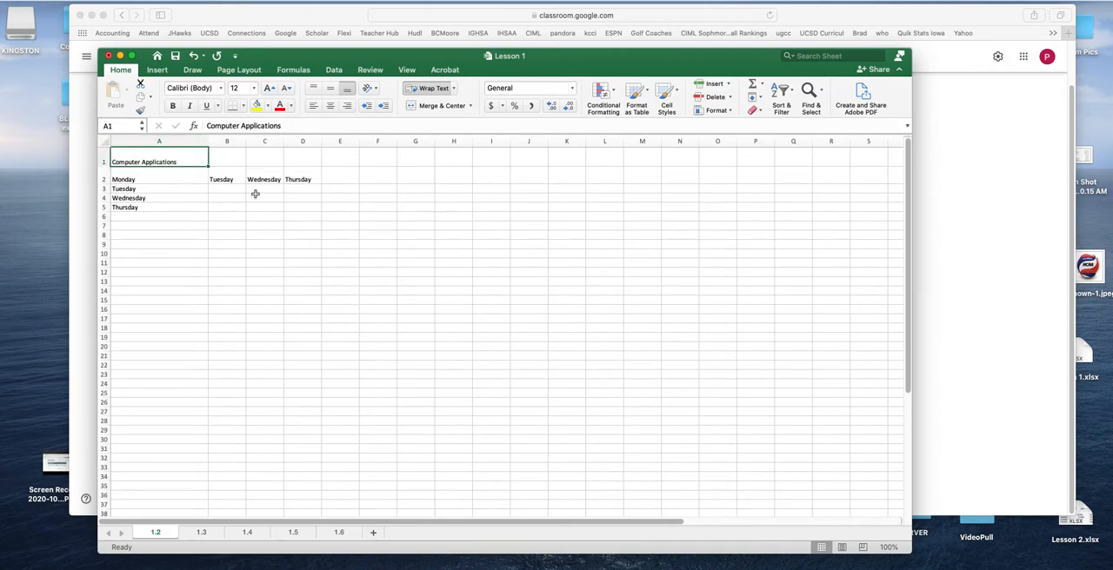
Insert extra spaces between Computer and Applications in cell A1 to force the second word onto a new line
left_click(242, 126)
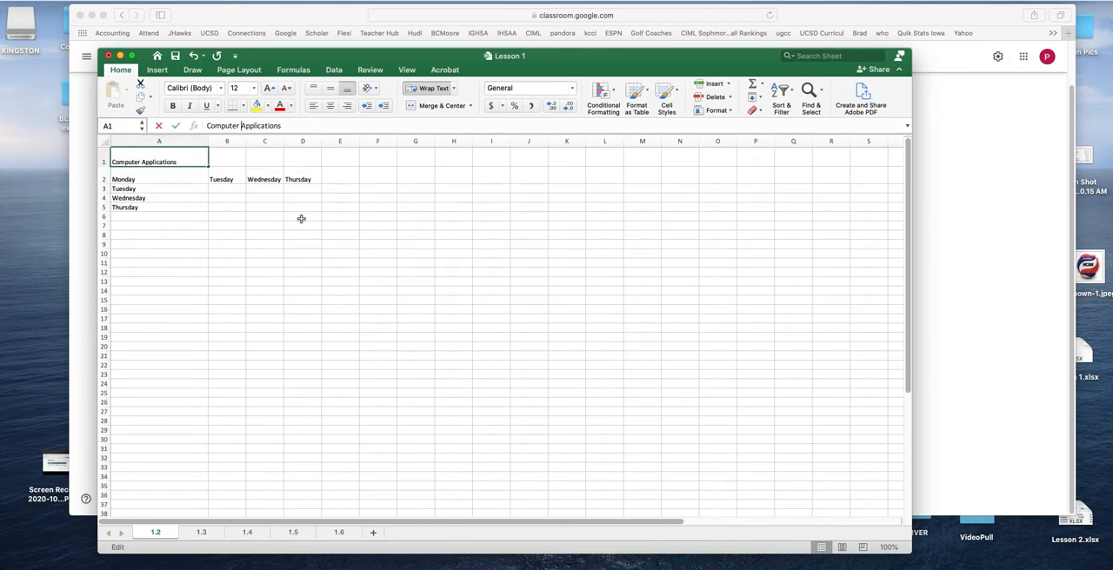
double_click(144, 161)
left_click(143, 162)
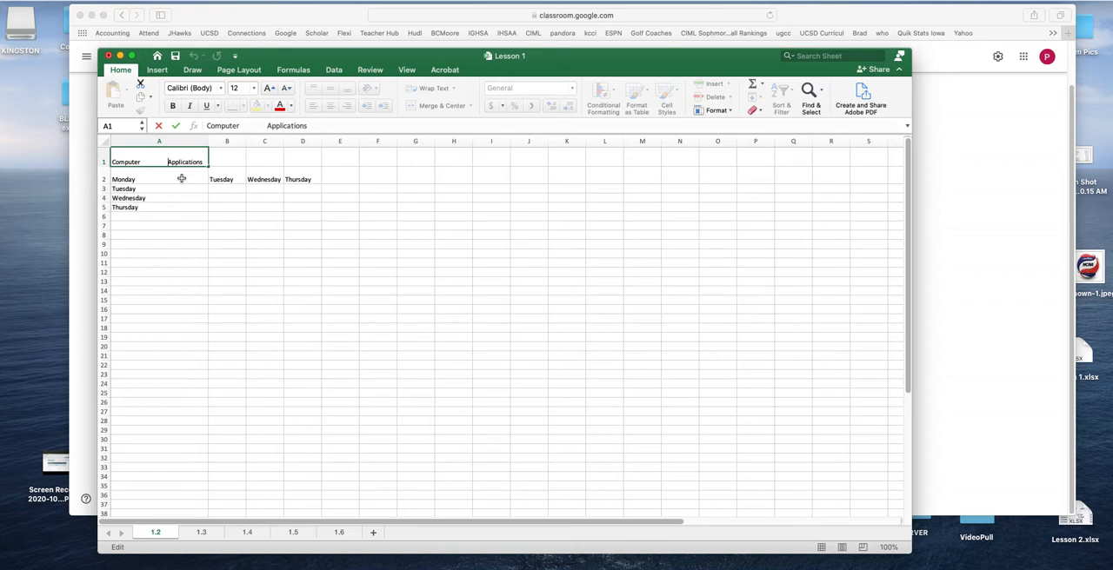
left_click(218, 231)
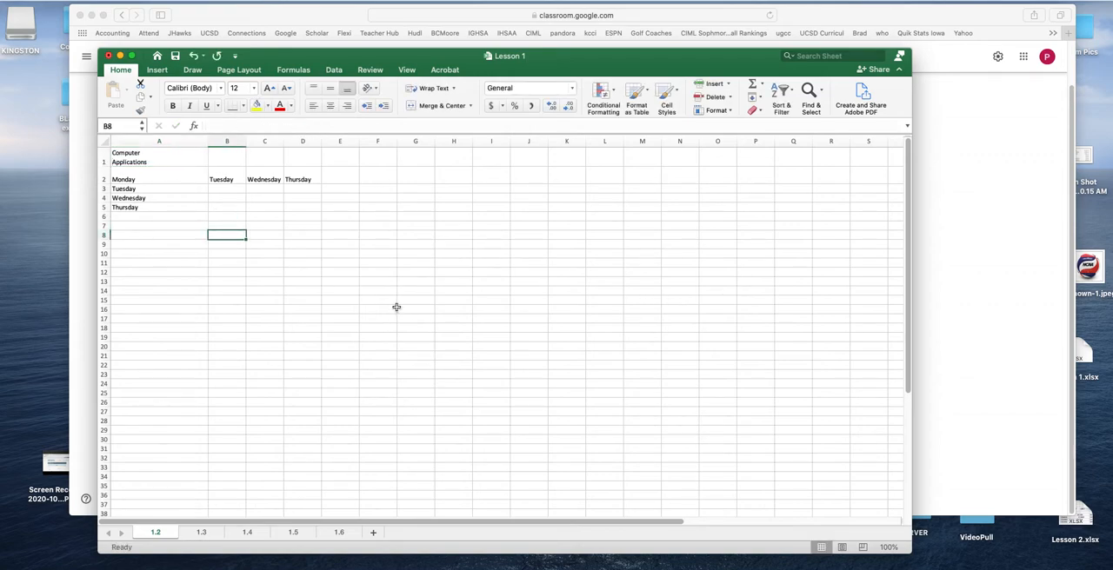
Merge and center the Thursday heading in D2 across the empty cells beside it in row 2
left_click(163, 159)
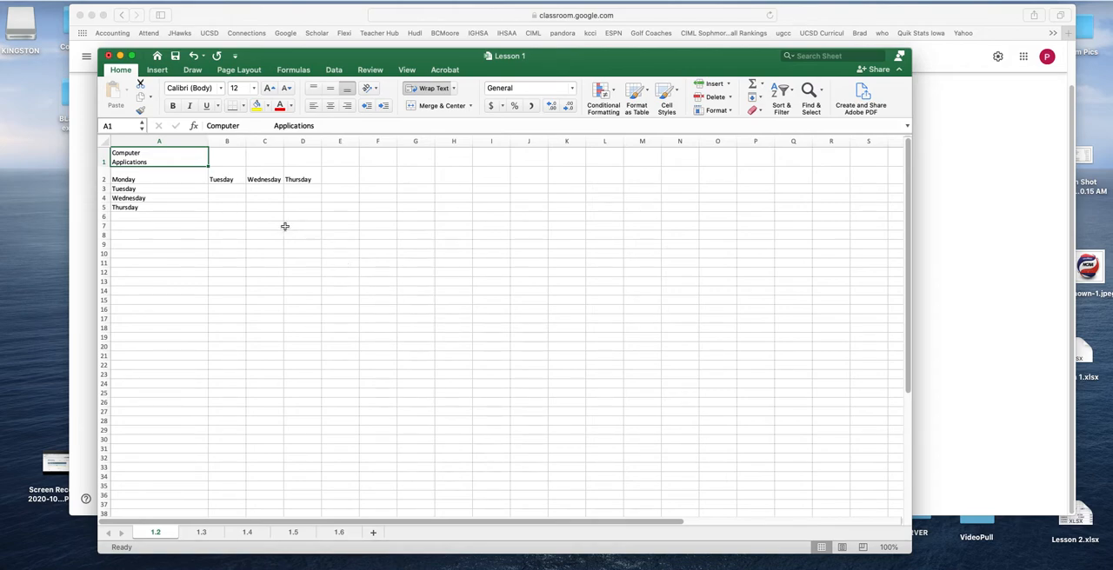
left_click_drag(302, 184, 548, 174)
left_click(442, 105)
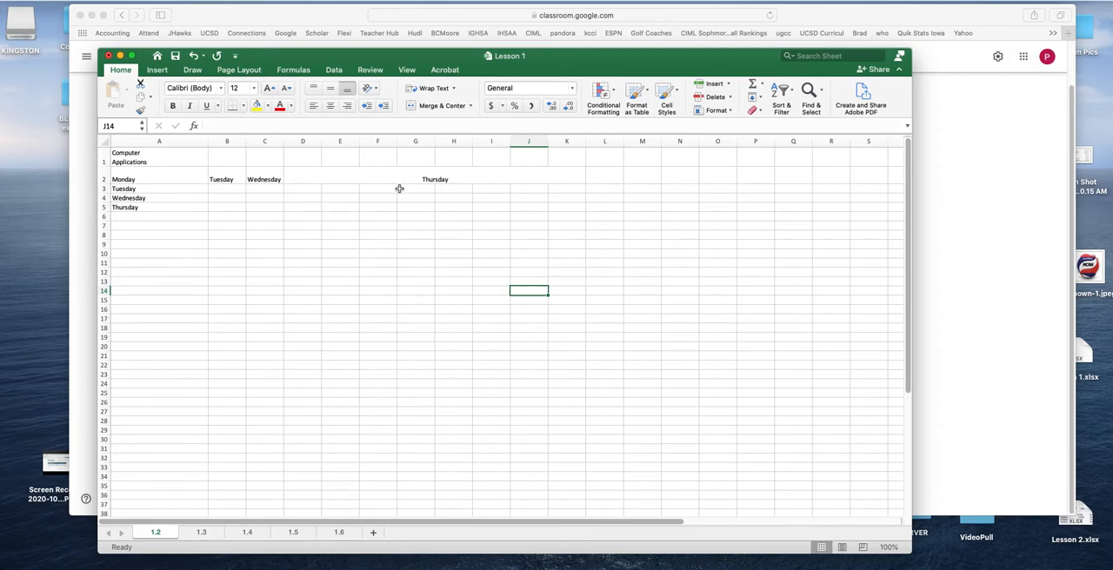
Enter the sample text safafsdasfd in cell B7 and widen columns B and C to about 15.33
left_click(225, 226)
type("safafsdasfd")
left_click_drag(227, 142, 265, 147)
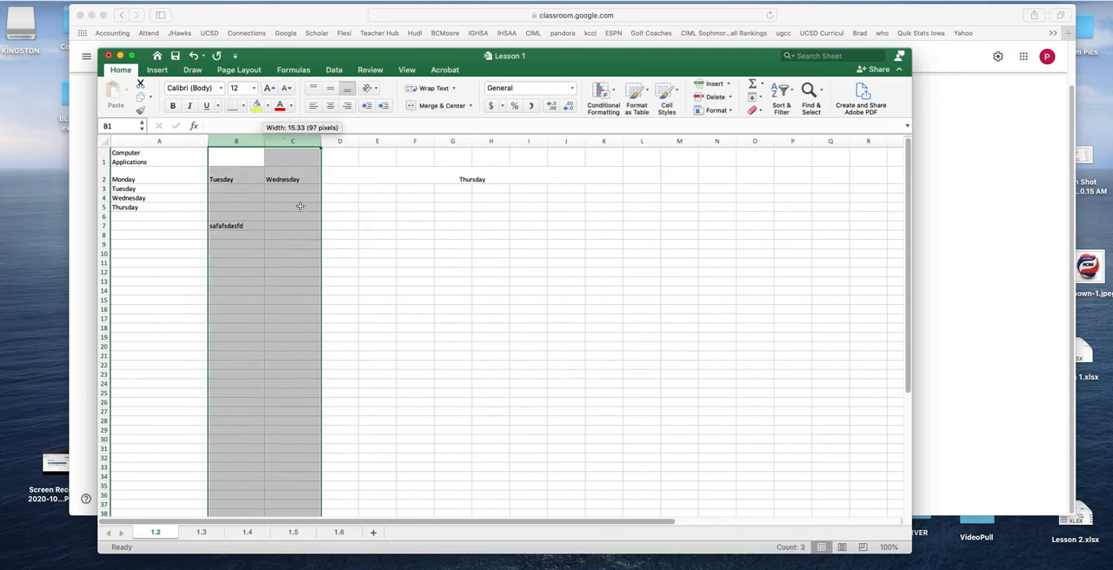
left_click(341, 245)
Make the sample text in cell B7 bold and italic
left_click(239, 228)
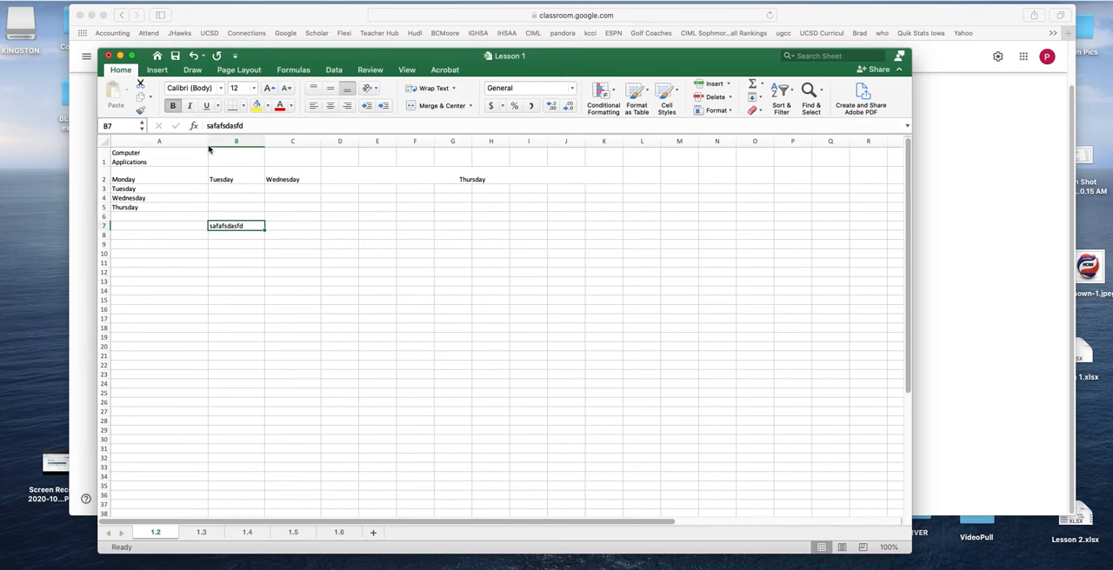
left_click(190, 106)
left_click(377, 272)
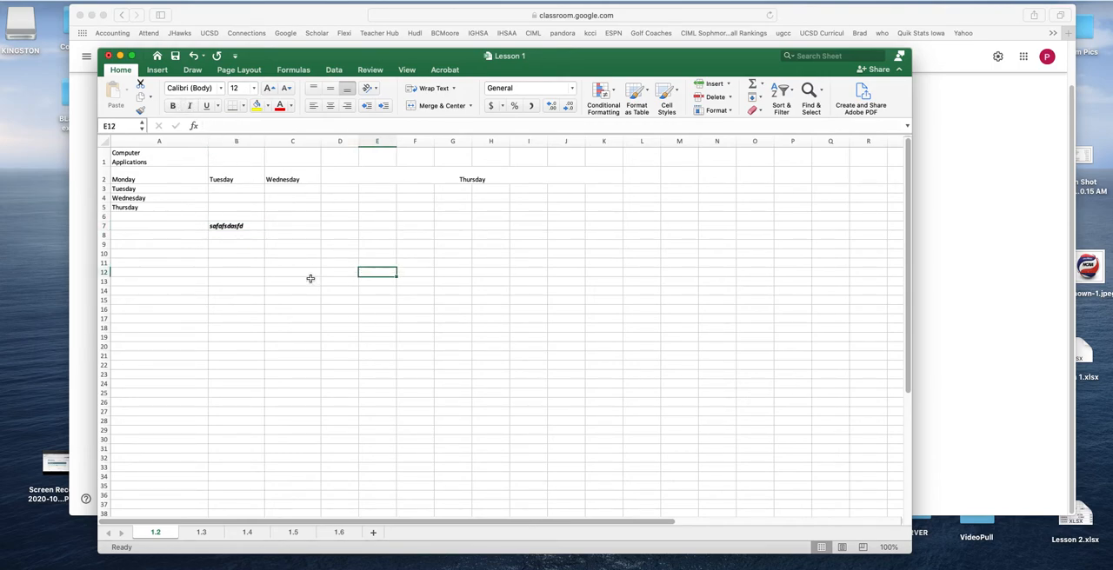
Enter the numbers 12, 121 and 131 in cells C9 to C11
left_click(294, 244)
type("12")
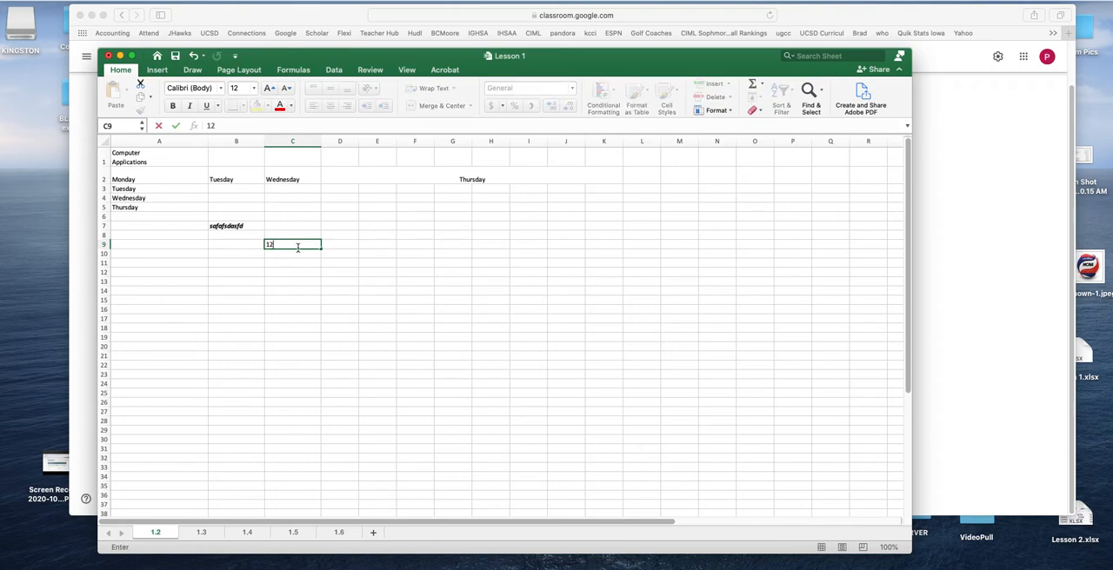
key("Return")
type("121")
key("Return")
type("131")
key("Return")
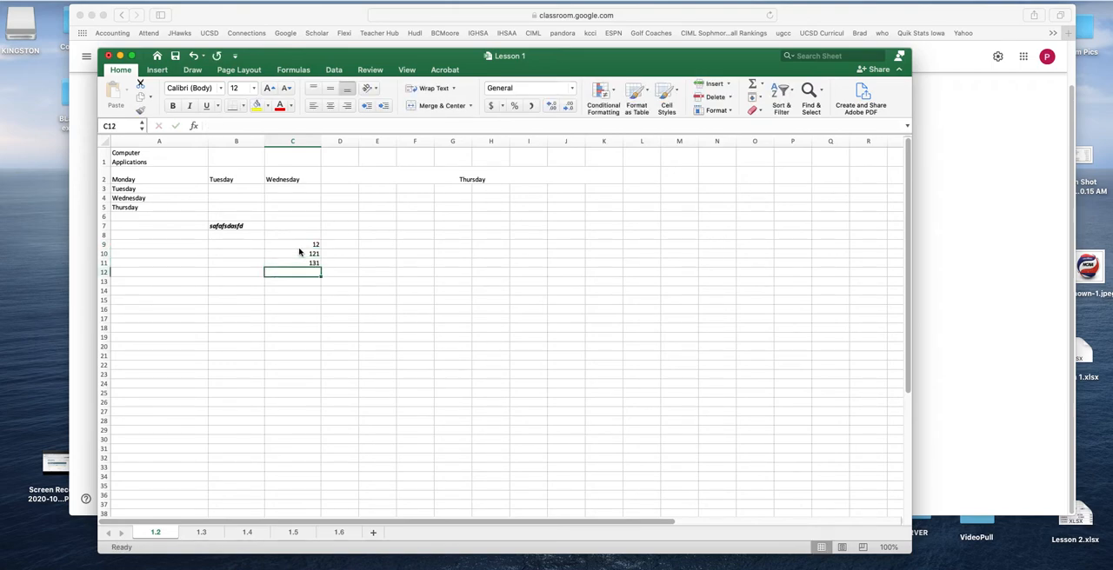
Left-align the numbers in C9:C11 and give them a yellow fill and red font color
left_click(306, 247)
left_click(409, 311)
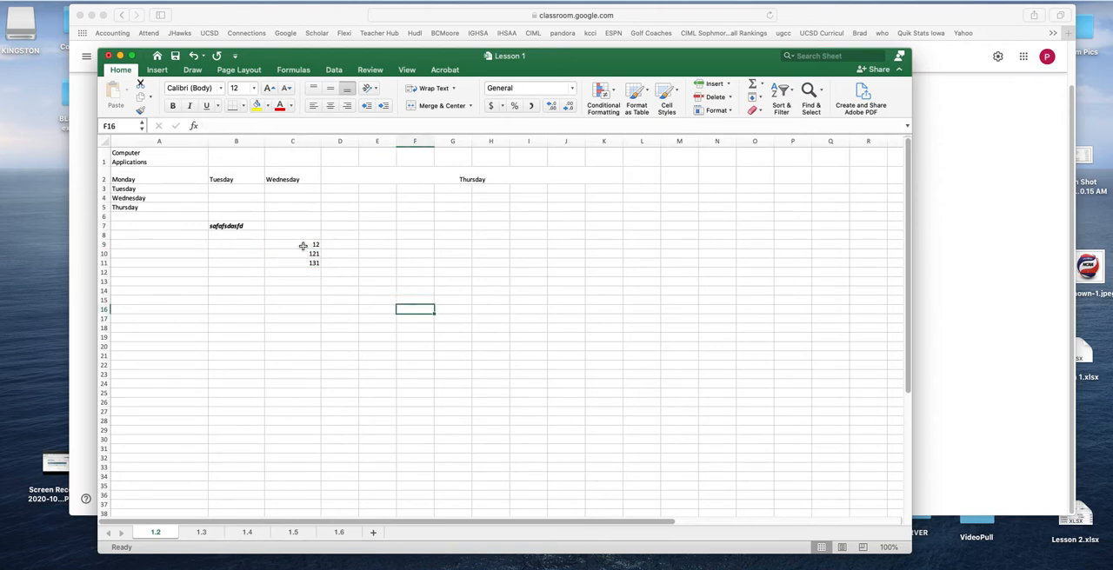
left_click_drag(303, 246, 300, 264)
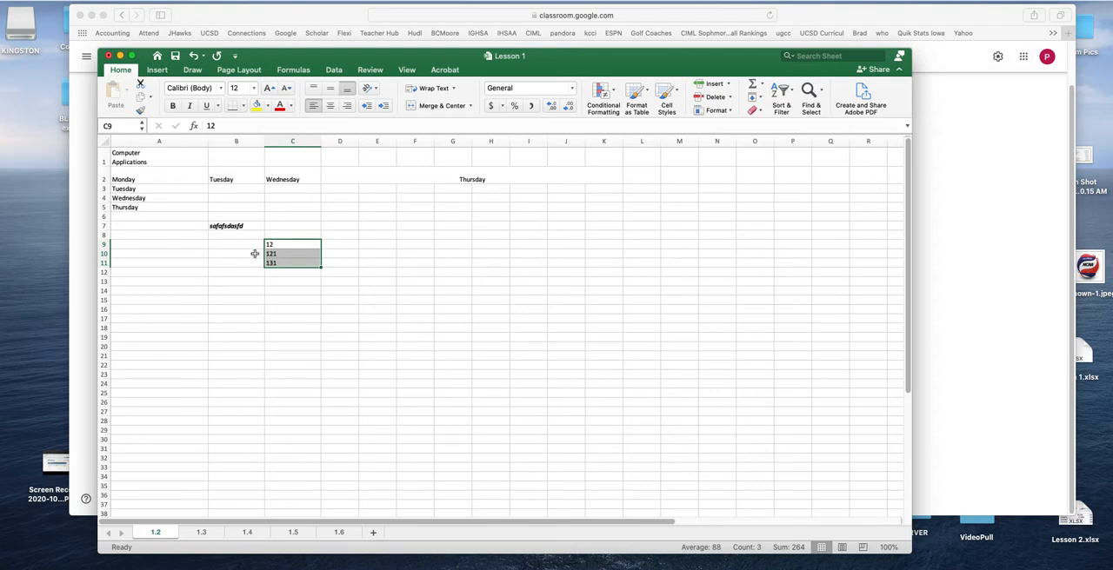
left_click(256, 105)
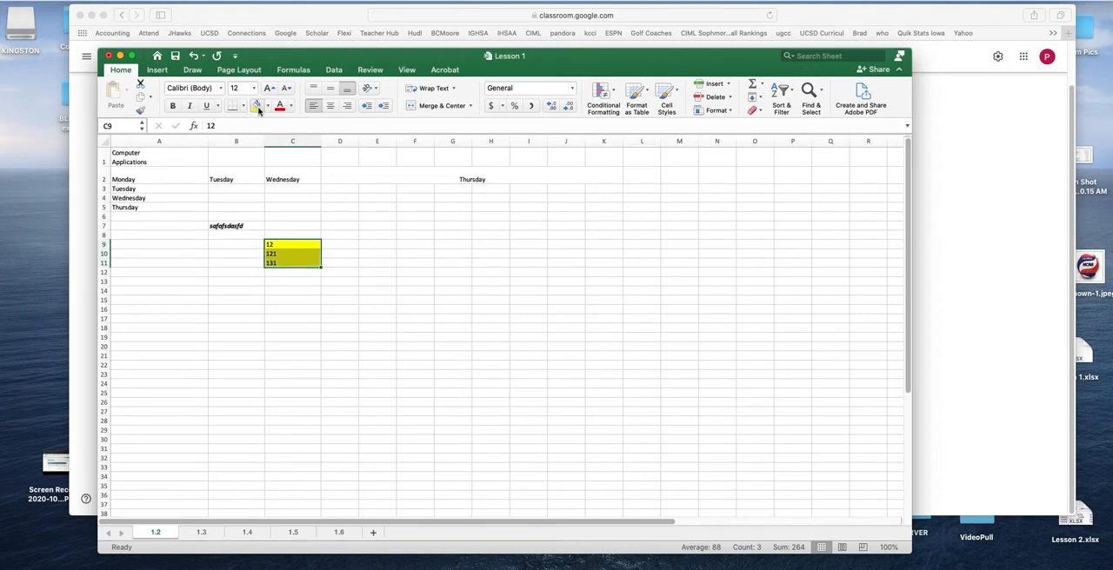
left_click(445, 311)
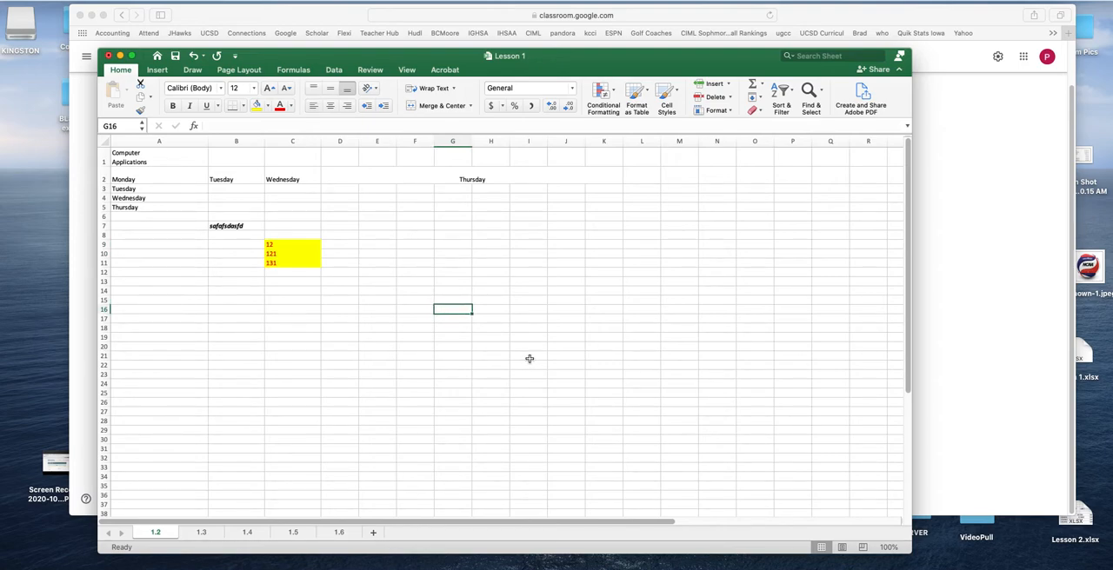
left_click(282, 264)
left_click(349, 237)
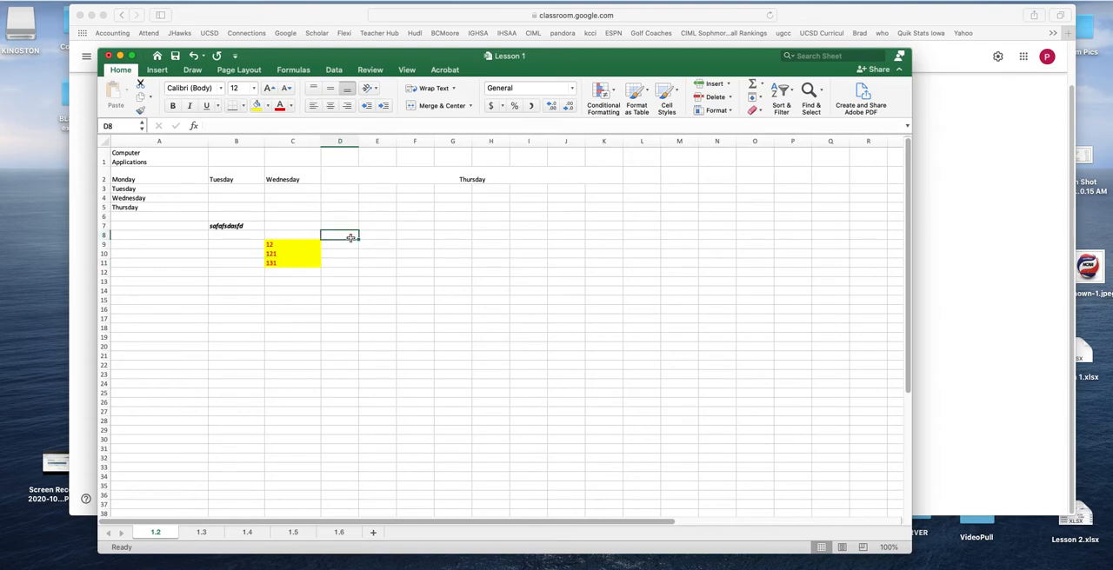
Clear both the contents and the formatting of cells C9:C11
left_click_drag(271, 242, 311, 265)
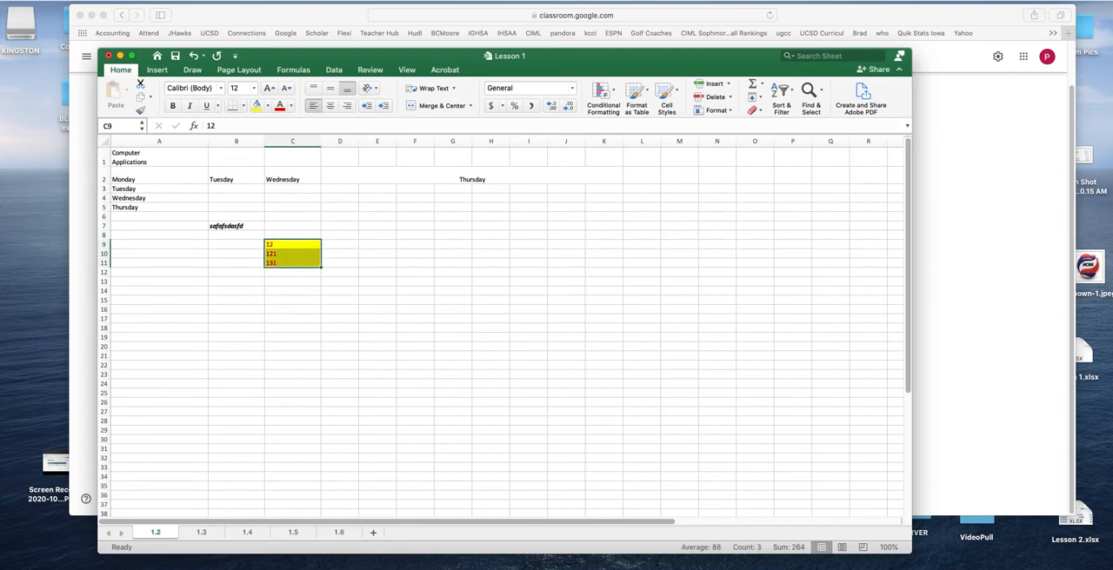
left_click(91, 1)
mouse_move(127, 109)
key("Return")
left_click(408, 253)
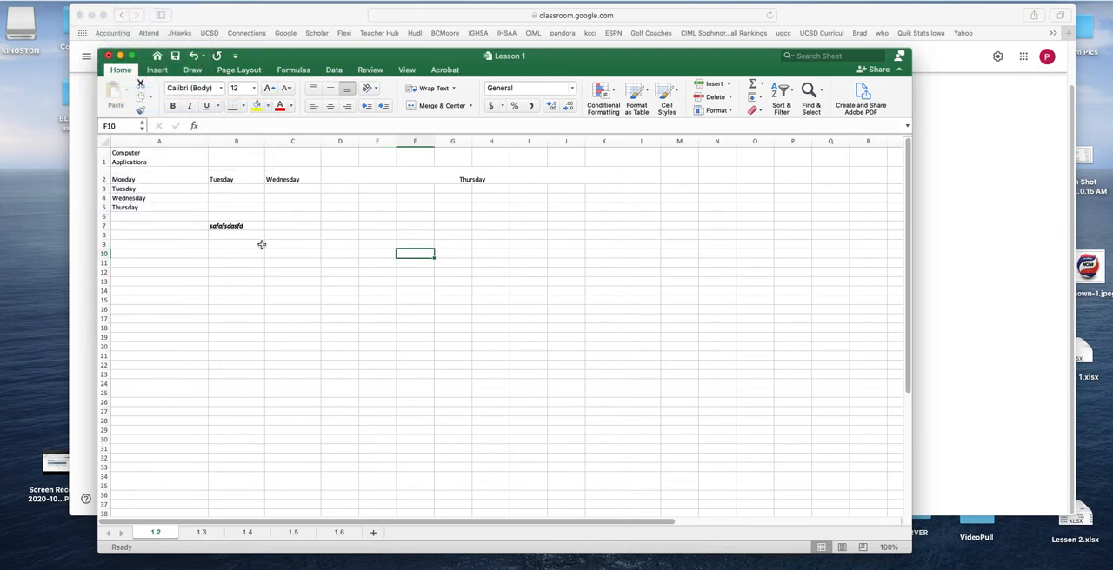
left_click(166, 243)
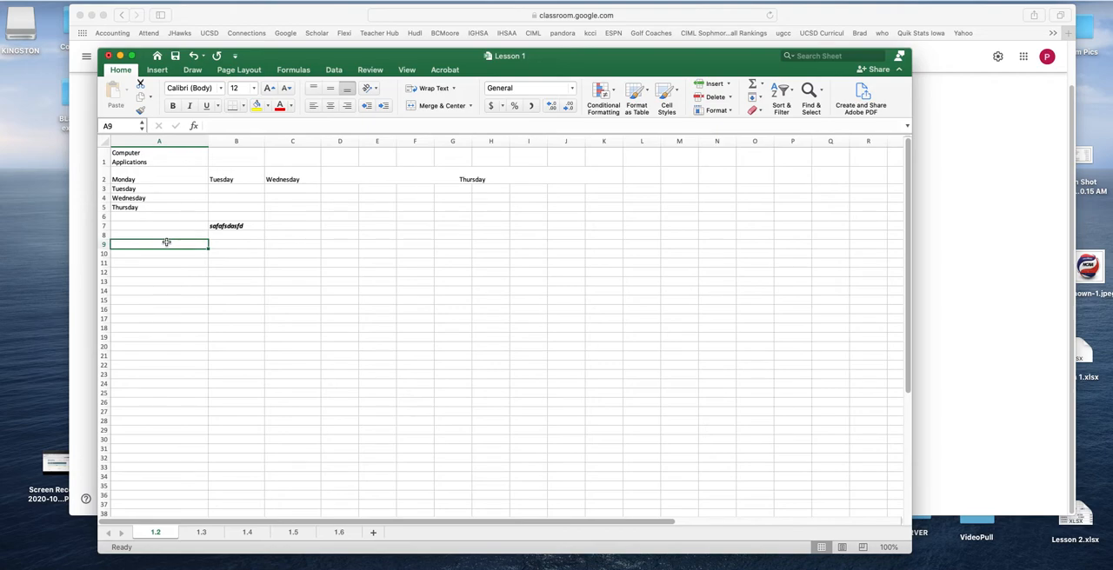
Enter the numbers 5, 4, 3, 2 and 1 across cells A9 to E9
type("5")
key("Return")
key("Up")
key("Right")
type("4")
key("Tab")
type("3")
key("Tab")
type("2")
key("Tab")
type("1")
Enter the numbers 6, 7, 8, 9 and 10 across cells A10 to E10
left_click(176, 252)
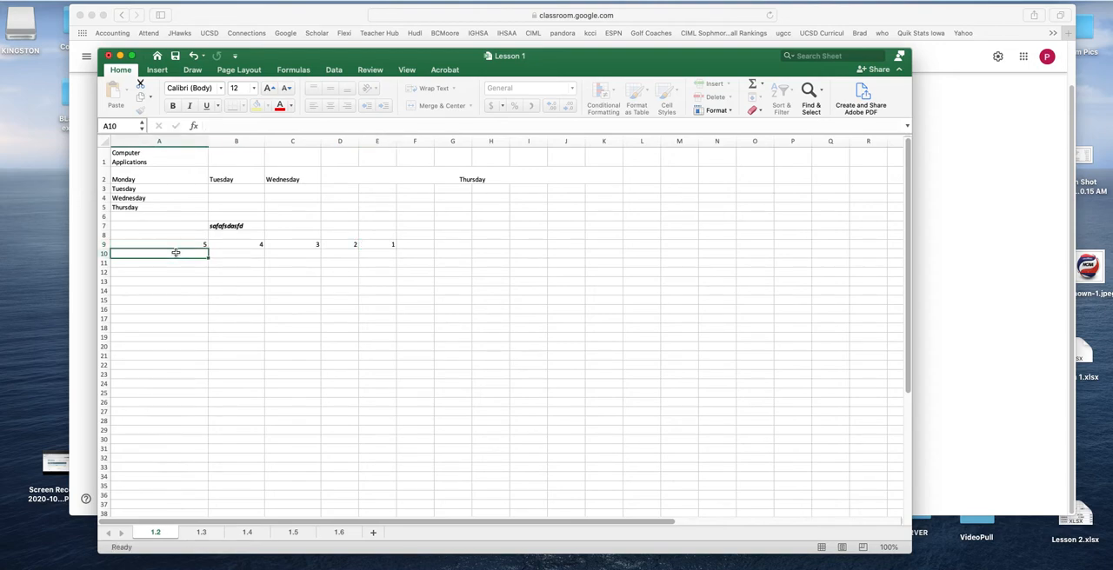
type("6")
key("Tab")
type("7")
key("Tab")
type("8")
key("Tab")
type("9")
key("Tab")
type("10")
key("Tab")
Apply a thick bottom border to cells A10:E10
left_click_drag(178, 252, 391, 253)
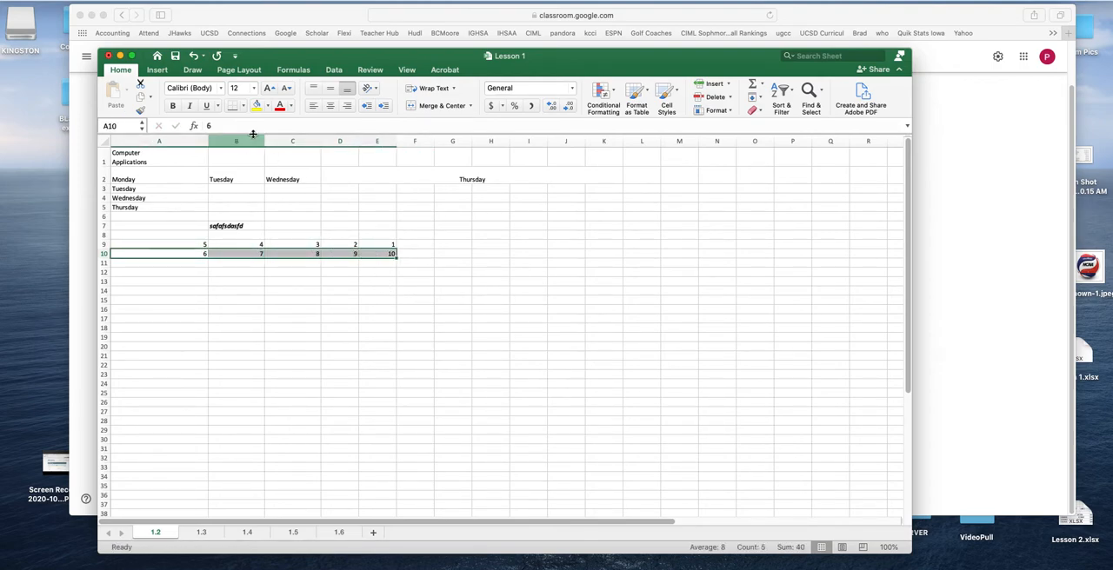
left_click(243, 106)
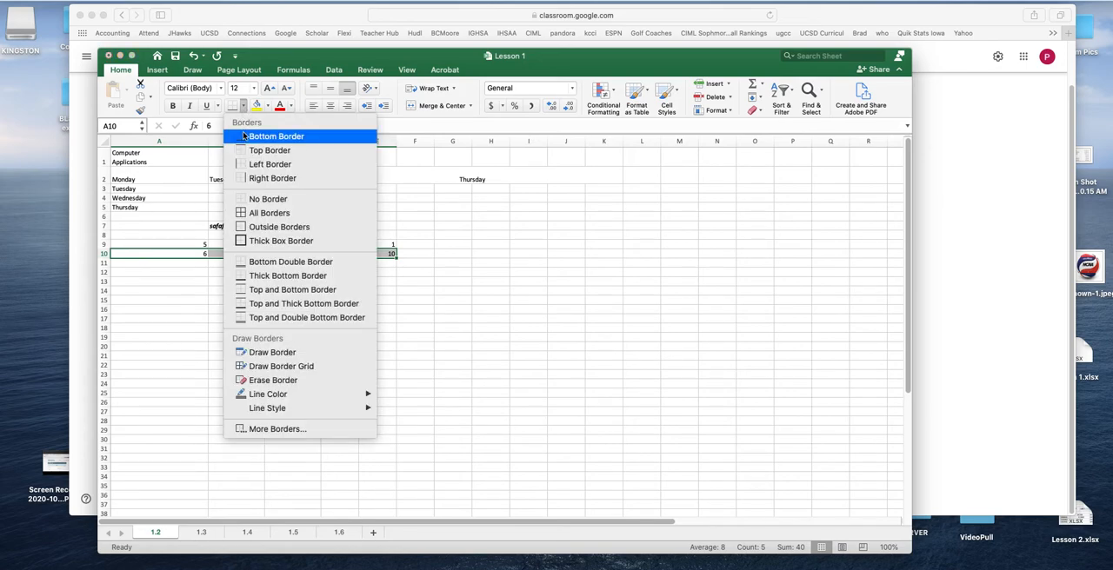
left_click(288, 275)
left_click(381, 338)
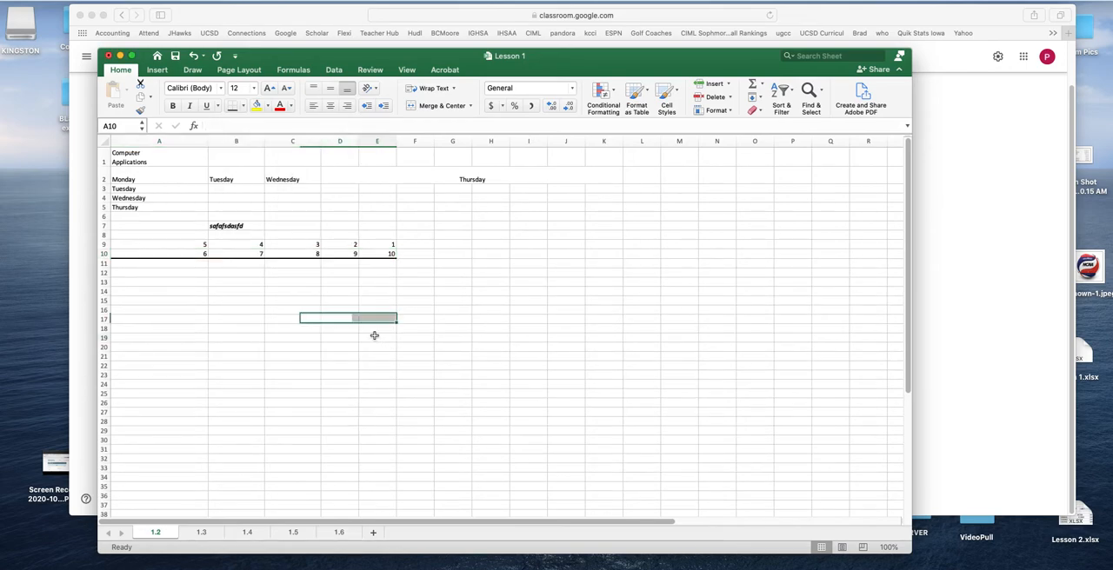
left_click(188, 263)
left_click(232, 261)
left_click(304, 264)
left_click(404, 270)
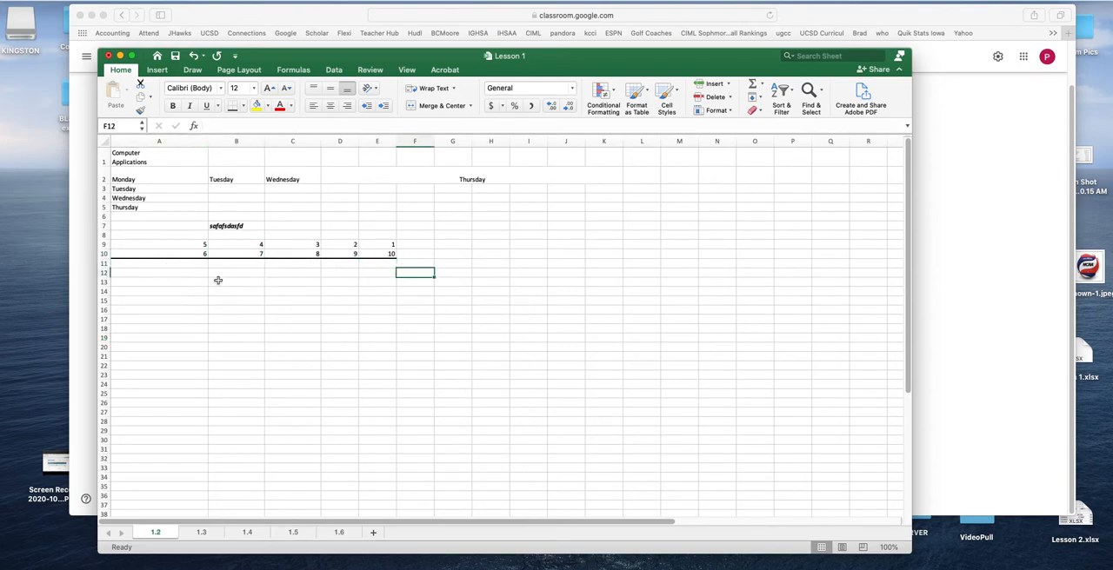
Left-align the title in cell A1 and turn off its text wrapping
left_click(138, 158)
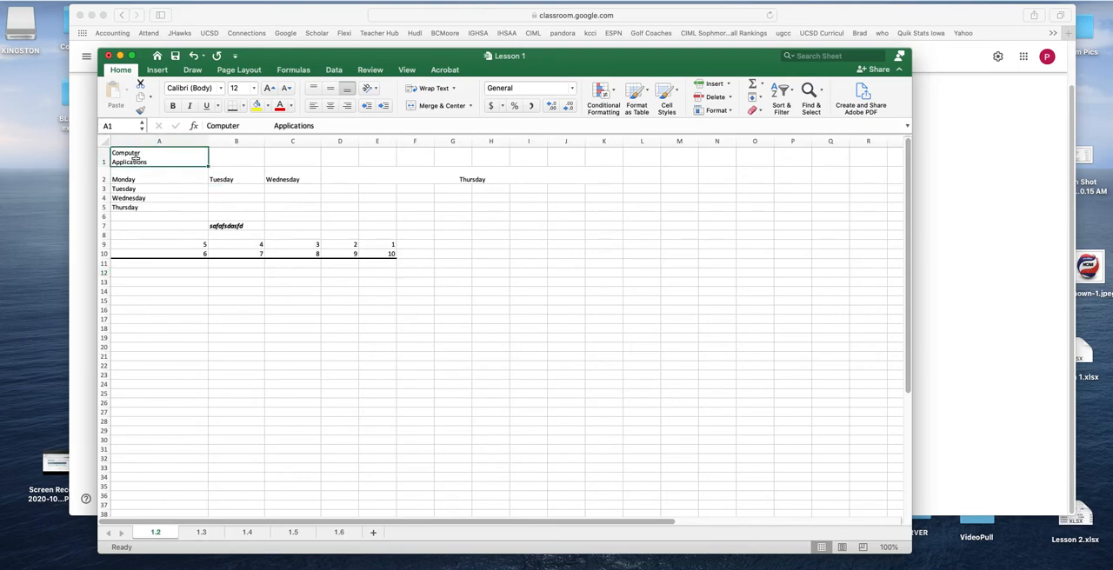
left_click(436, 106)
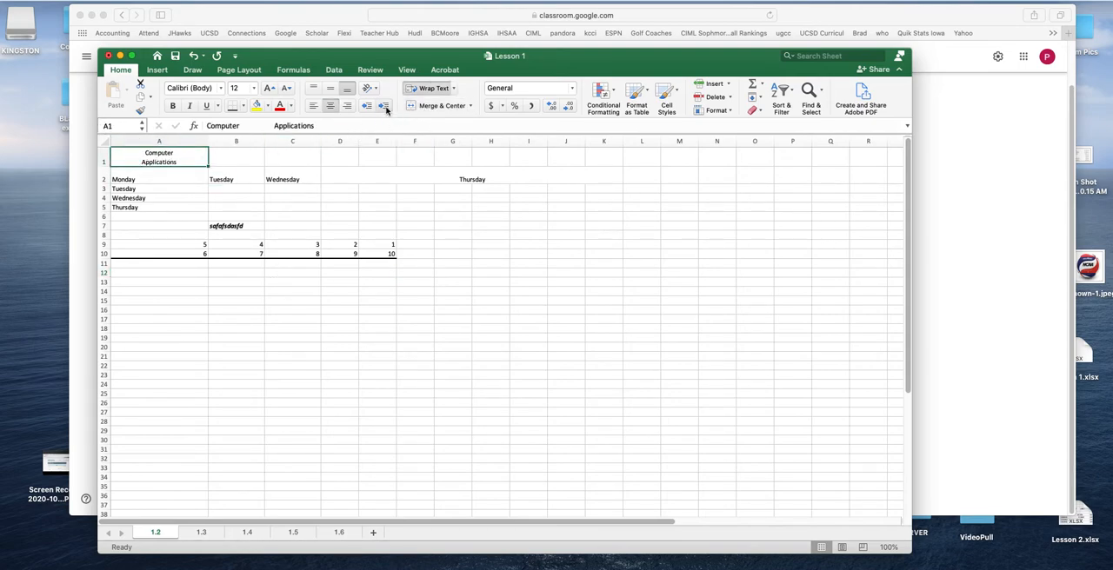
left_click(313, 105)
left_click(440, 88)
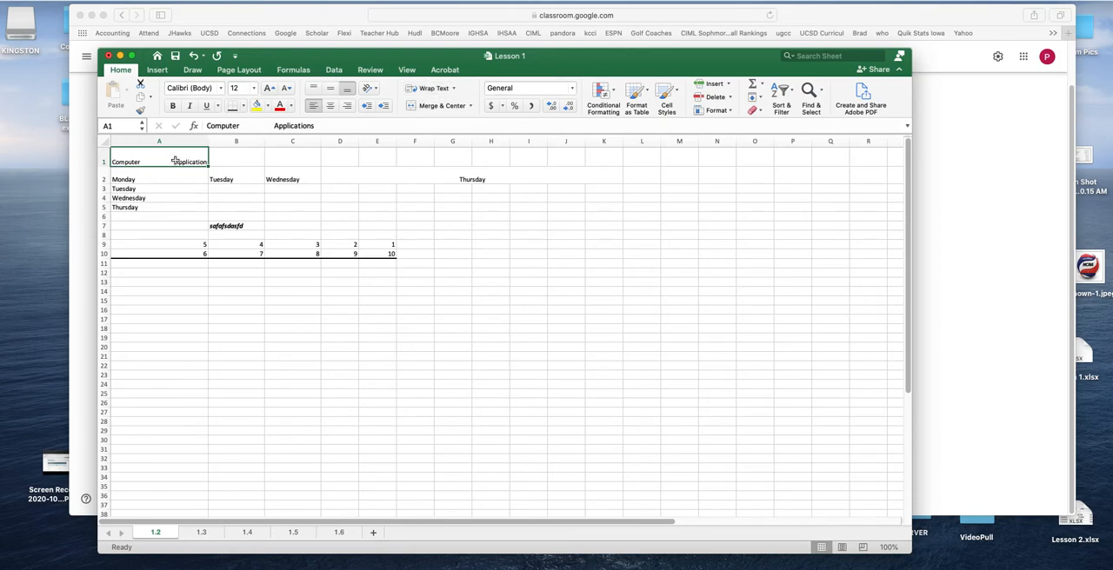
Remove the extra spaces between the words so cell A1 reads "Computer Applications"
double_click(177, 162)
key("BackSpace")
key("BackSpace")
key("BackSpace")
key("BackSpace")
key("BackSpace")
key("BackSpace")
key("BackSpace")
key("BackSpace")
key("BackSpace")
key("BackSpace")
key("BackSpace")
left_click(193, 216)
Merge and center the title across A1:K1 and give it a thick bottom border
left_click_drag(147, 161, 619, 155)
left_click(437, 104)
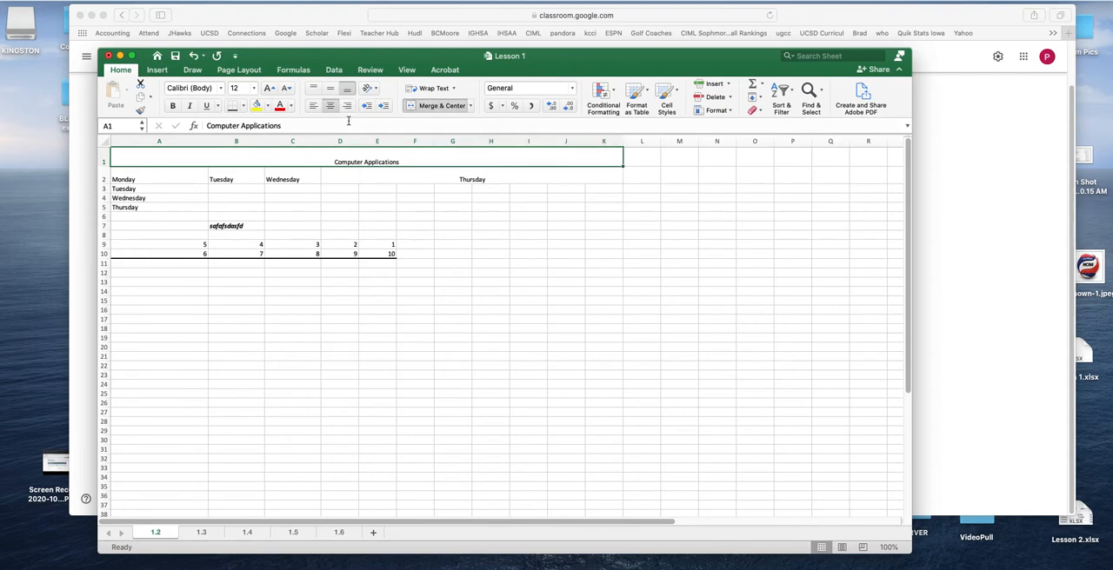
left_click(244, 105)
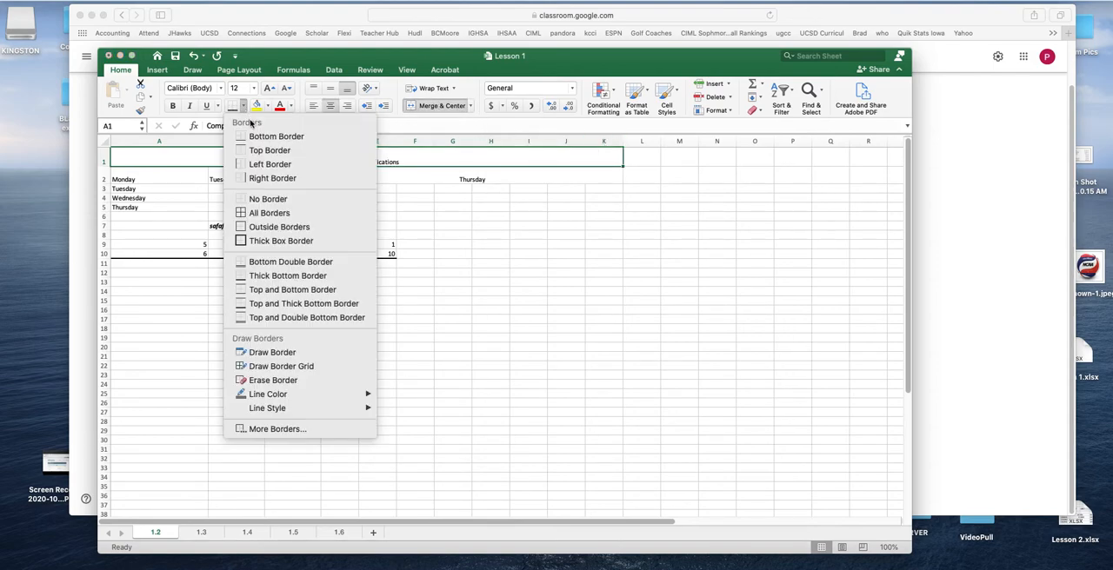
left_click(299, 277)
left_click(452, 300)
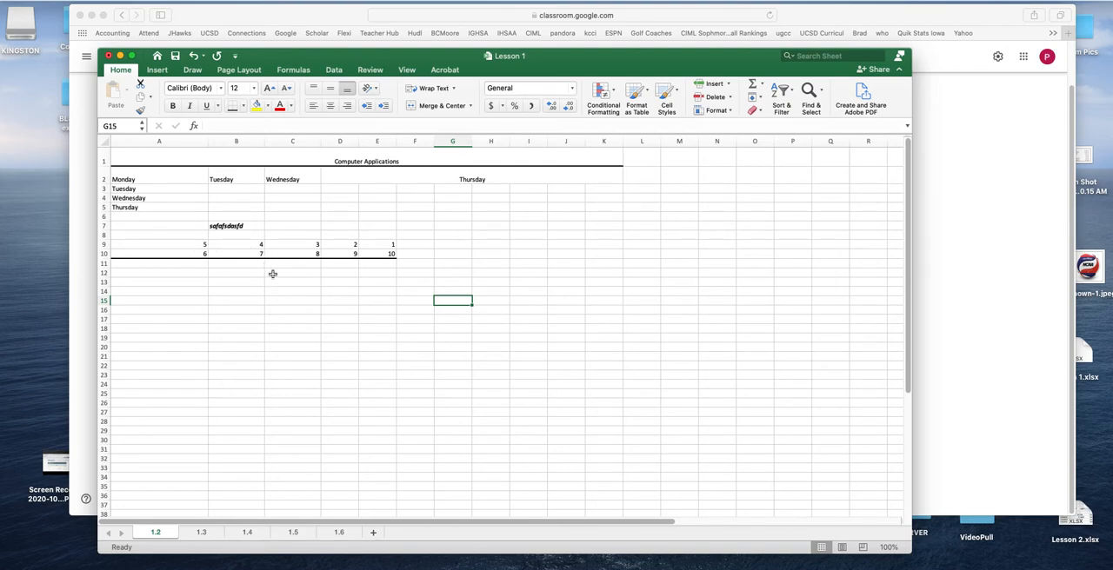
Change the number in cell B9 to 4.25 and decrease its displayed decimal places
left_click_drag(201, 246, 200, 255)
left_click(234, 247)
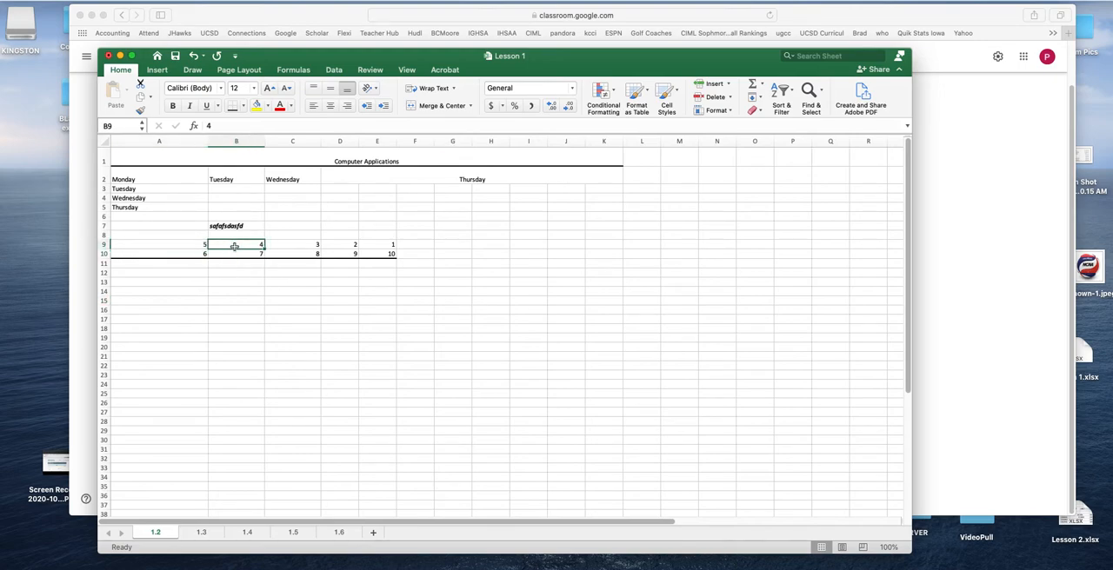
double_click(234, 246)
left_click(297, 288)
left_click(263, 244)
left_click(568, 105)
Enter 7.1 in cell B10 and display B9:B10 with two decimal places
left_click(250, 252)
type("7.1")
left_click(351, 298)
left_click(261, 254)
left_click(568, 105)
left_click_drag(247, 242, 247, 253)
left_click(549, 105)
left_click(550, 106)
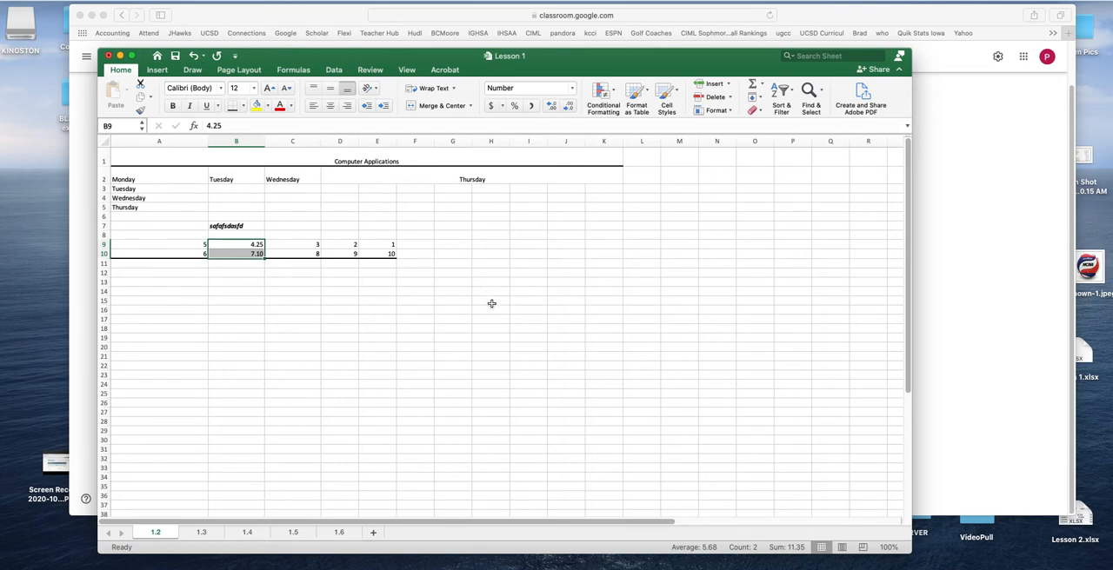
Enter 2.25, 3.54 and 5.21 across cells C14 to E14
left_click(304, 288)
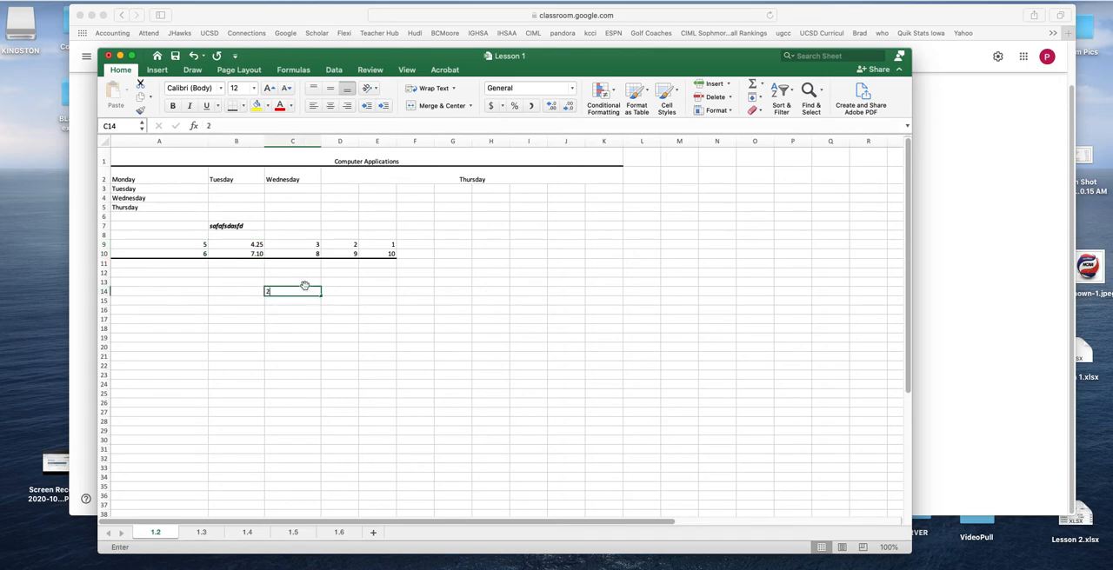
type("2.25")
key("Tab")
type("3")
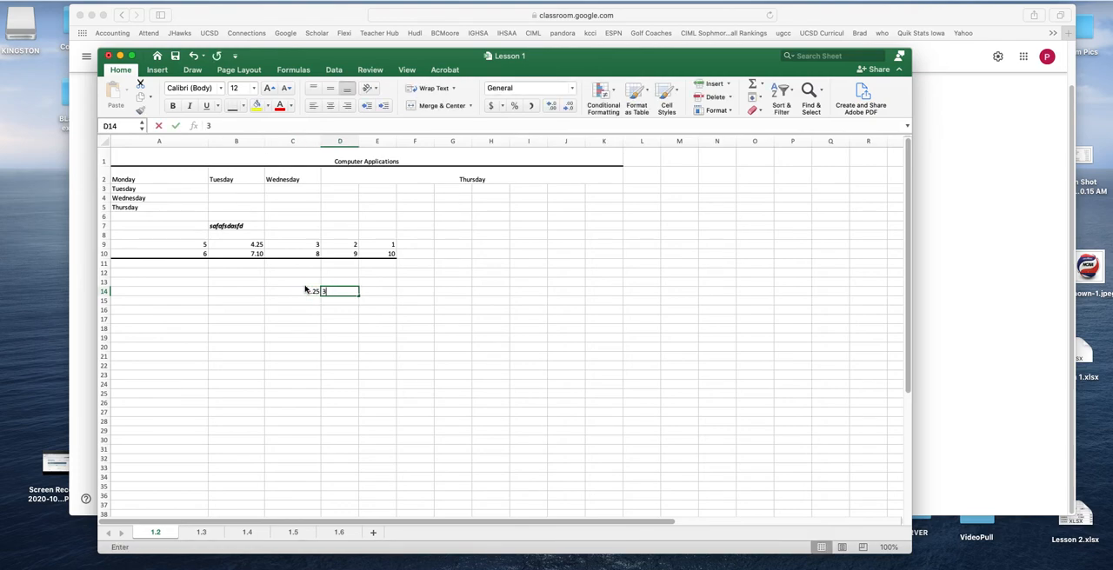
type(".54")
key("Tab")
type("5")
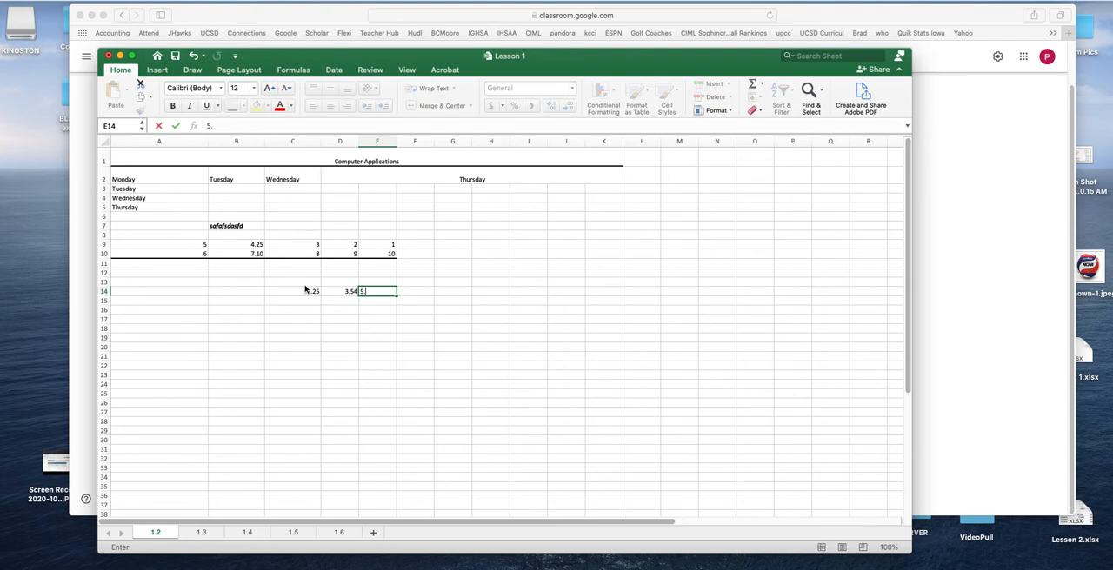
type(".21")
key("Return")
Decrease and increase the decimal places of C14:E14, finishing with whole numbers
left_click_drag(308, 293, 382, 292)
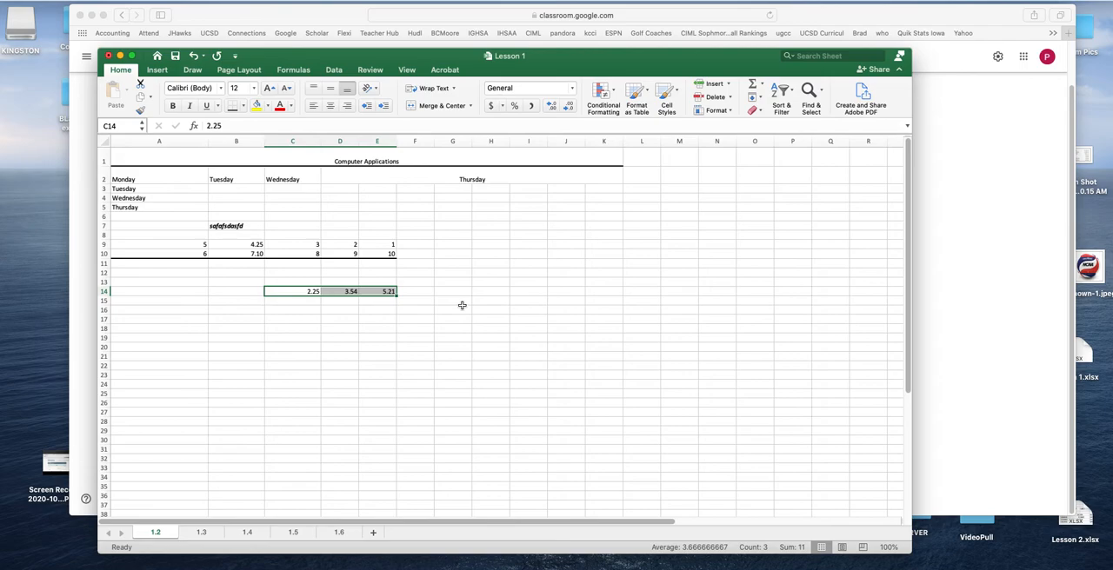
left_click(569, 110)
left_click(570, 110)
left_click(553, 109)
left_click(552, 109)
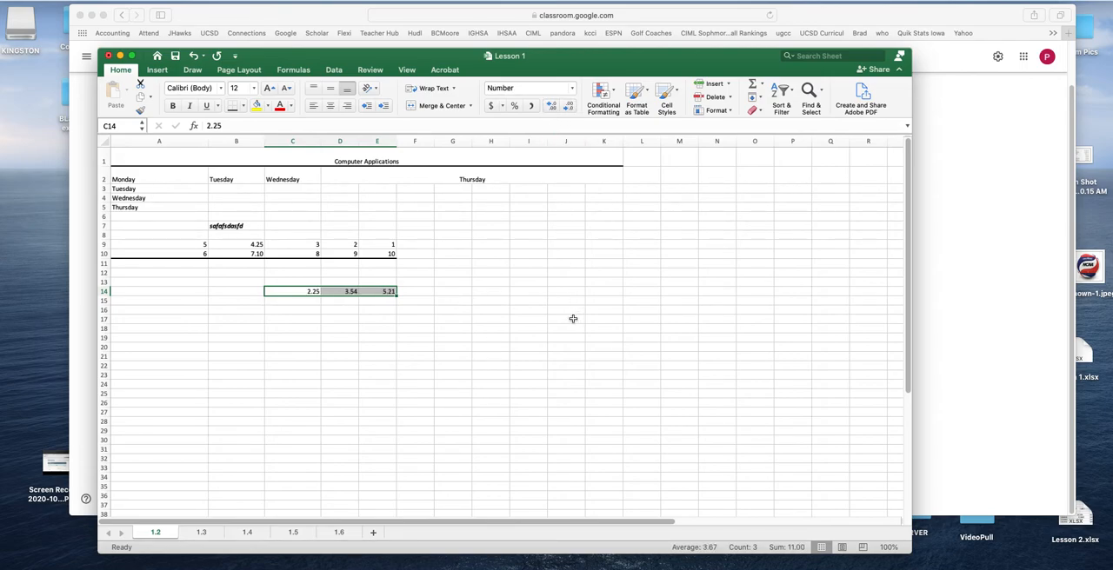
left_click(551, 108)
left_click(551, 108)
left_click(570, 108)
left_click(570, 109)
left_click(570, 109)
left_click(570, 108)
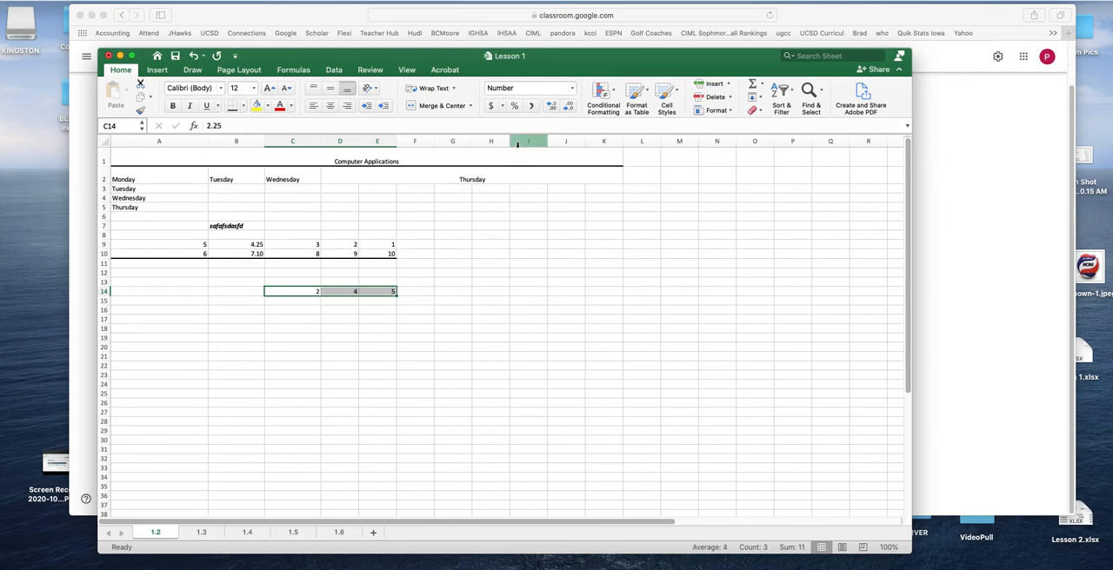
Apply the comma style to C14:E14 and change it to the dollar accounting format
left_click(530, 106)
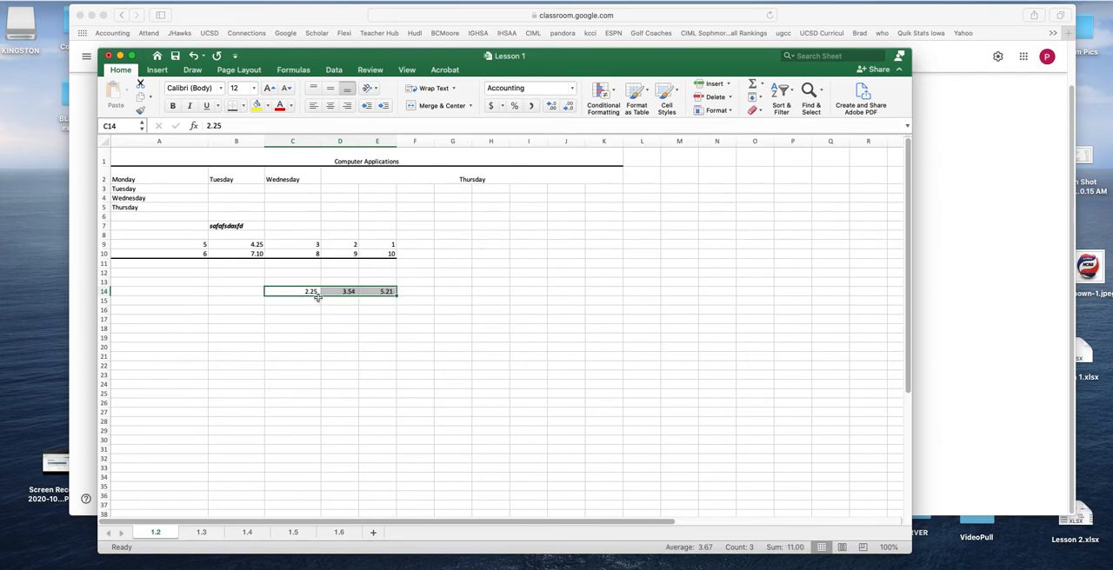
left_click(490, 106)
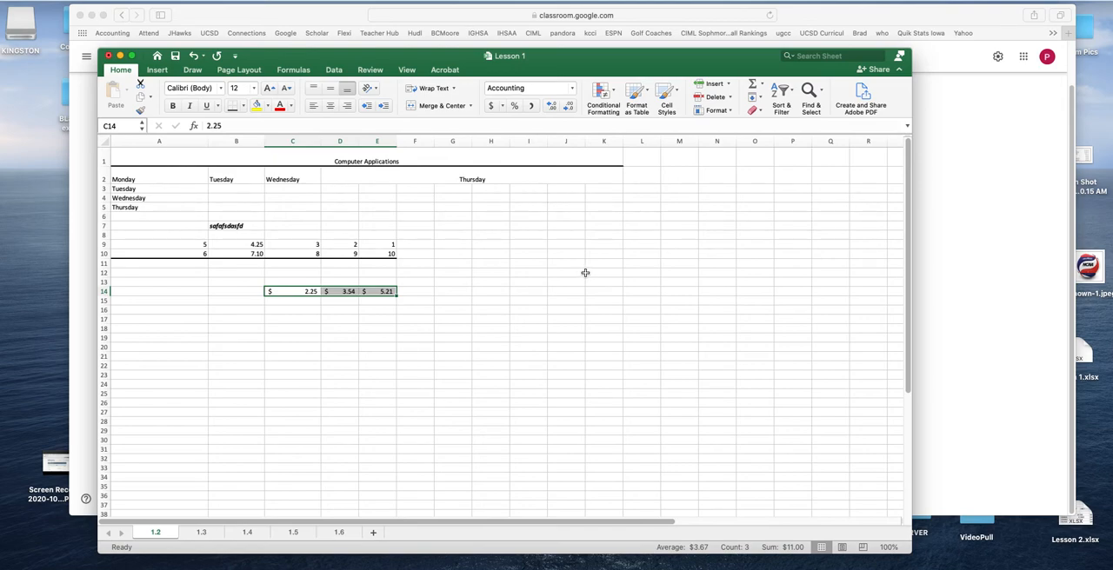
Clear all contents and formatting from cells A1:K15
left_click_drag(144, 156, 579, 301)
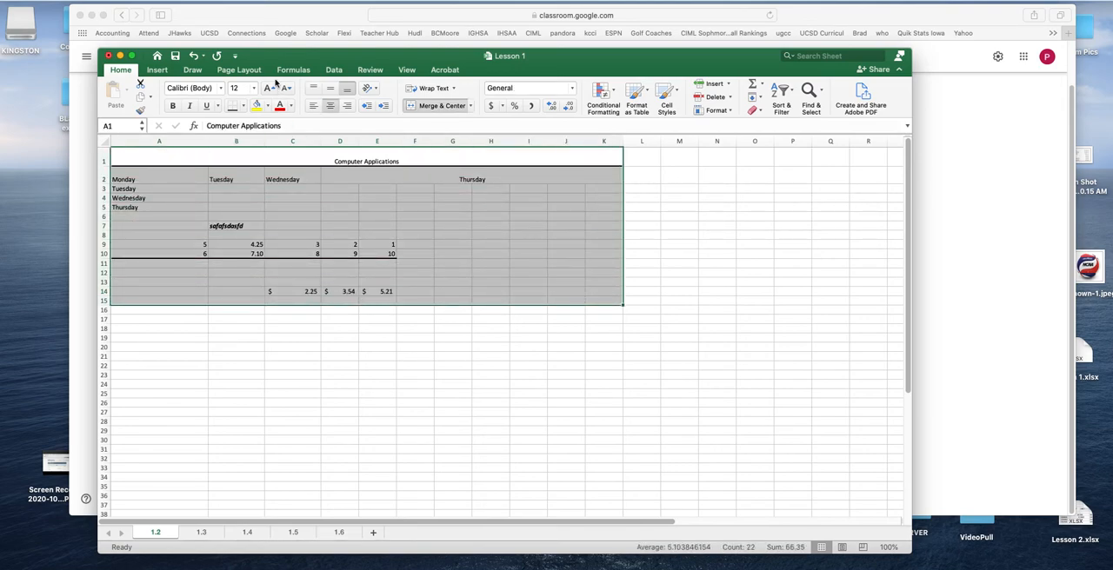
left_click(89, 2)
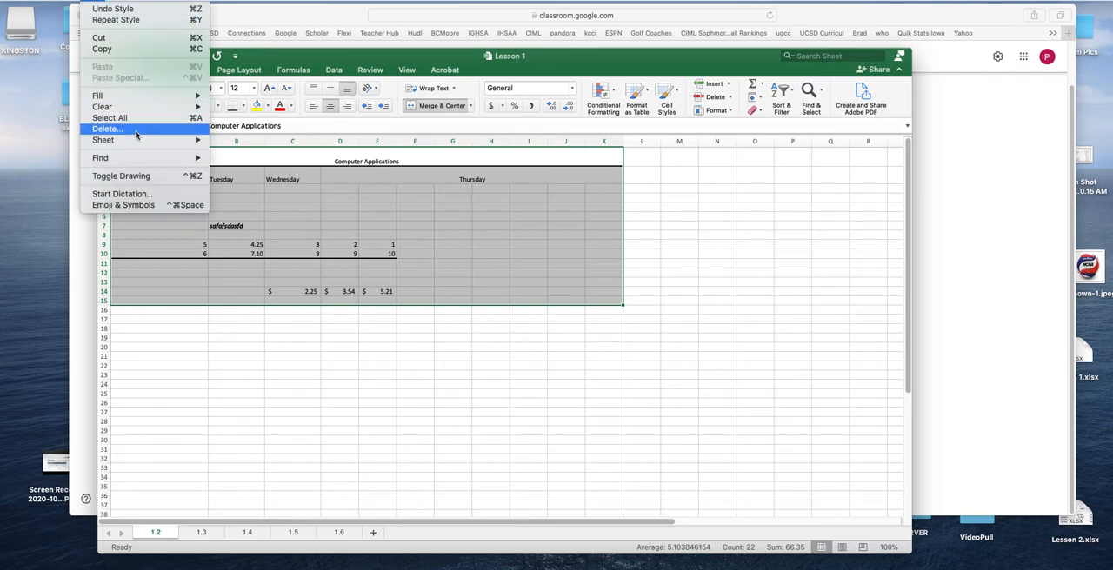
mouse_move(132, 108)
left_click(332, 216)
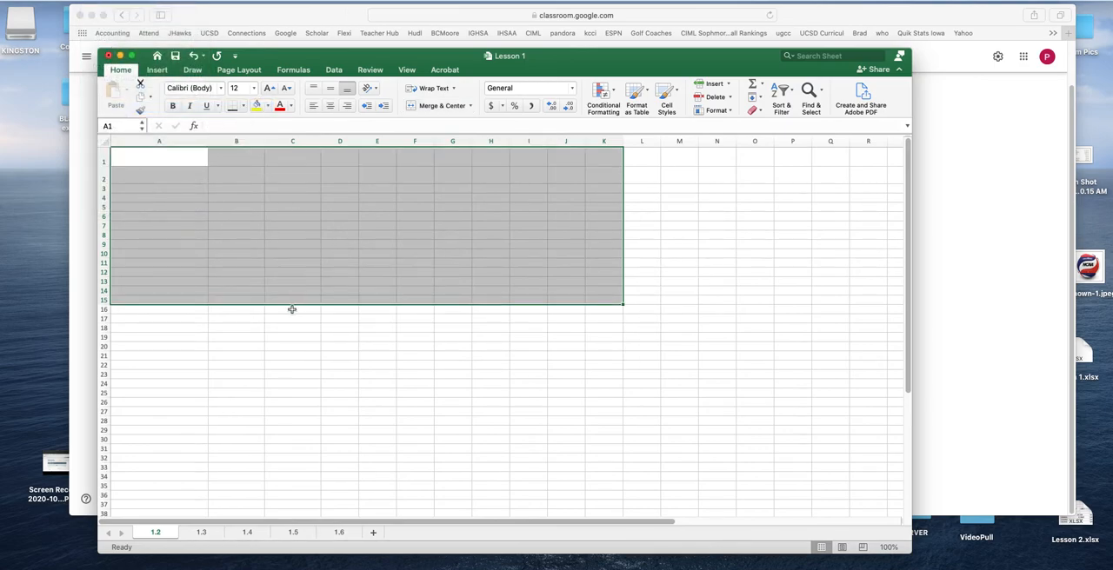
left_click(292, 327)
Enter the title INVOICE in cell D1
left_click(155, 160)
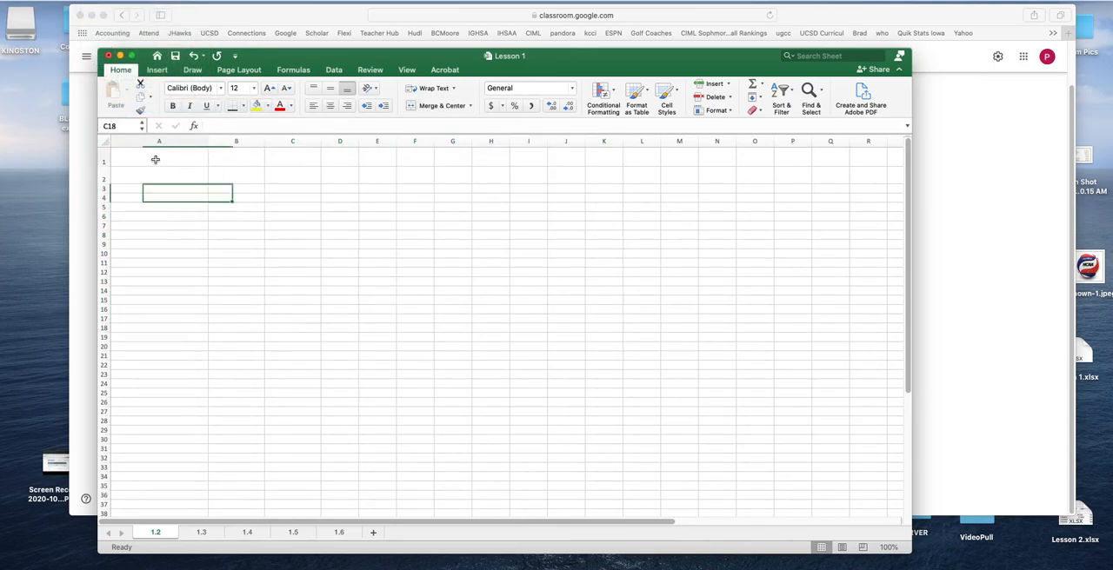
left_click(341, 158)
type("l")
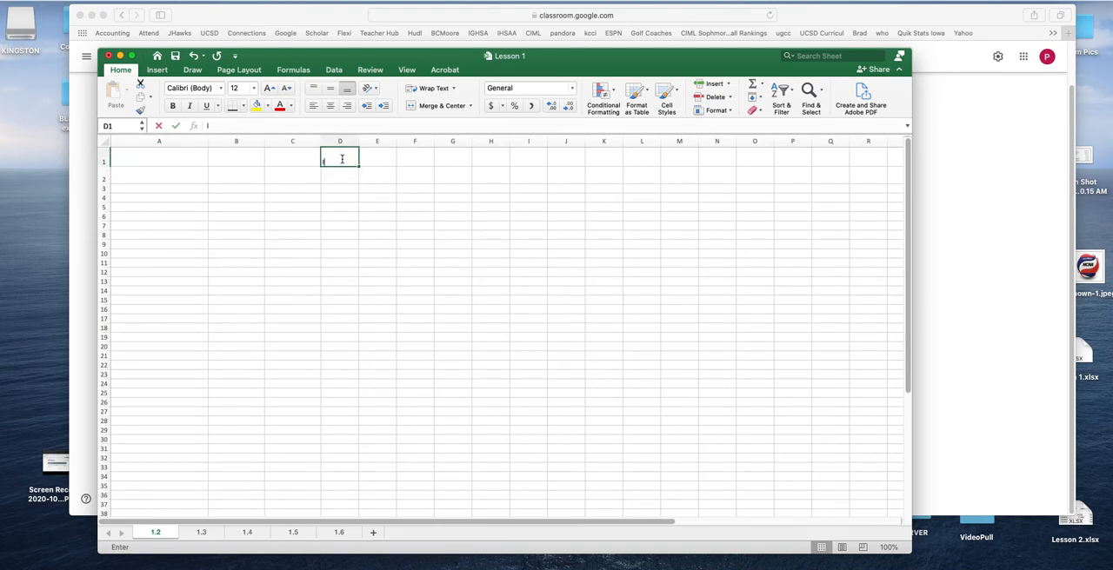
type("NVOICE")
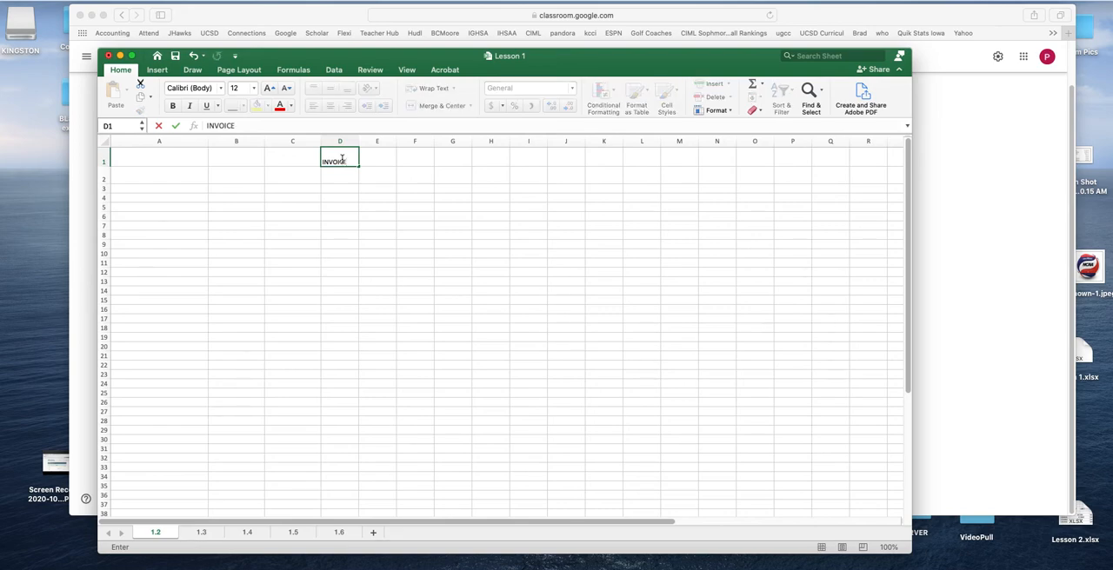
Narrow column A and reduce the heights of rows 1 and 2
left_click(151, 189)
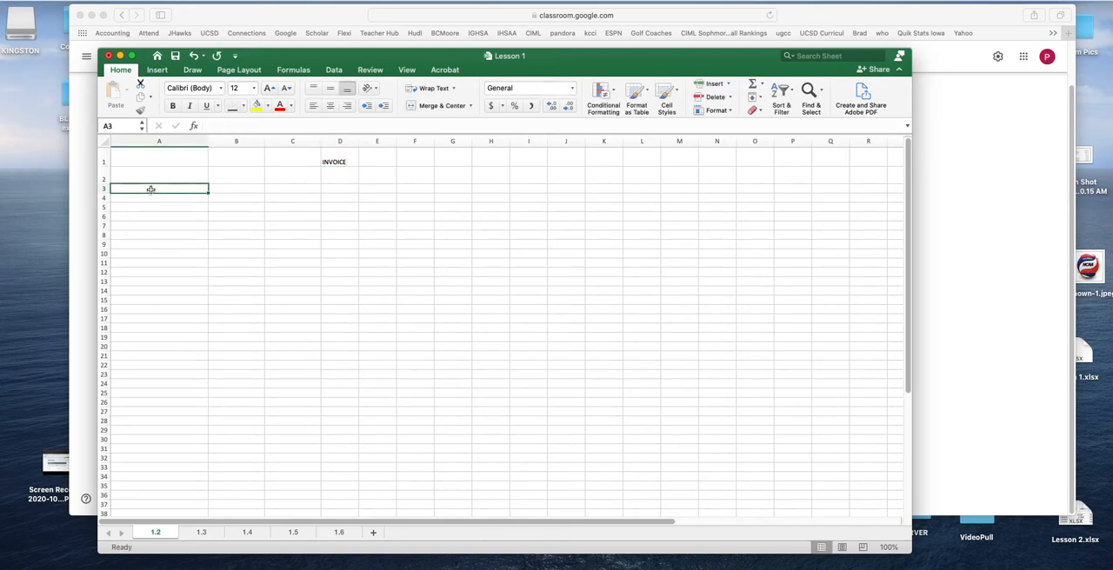
left_click_drag(209, 140, 175, 140)
left_click_drag(105, 173, 105, 173)
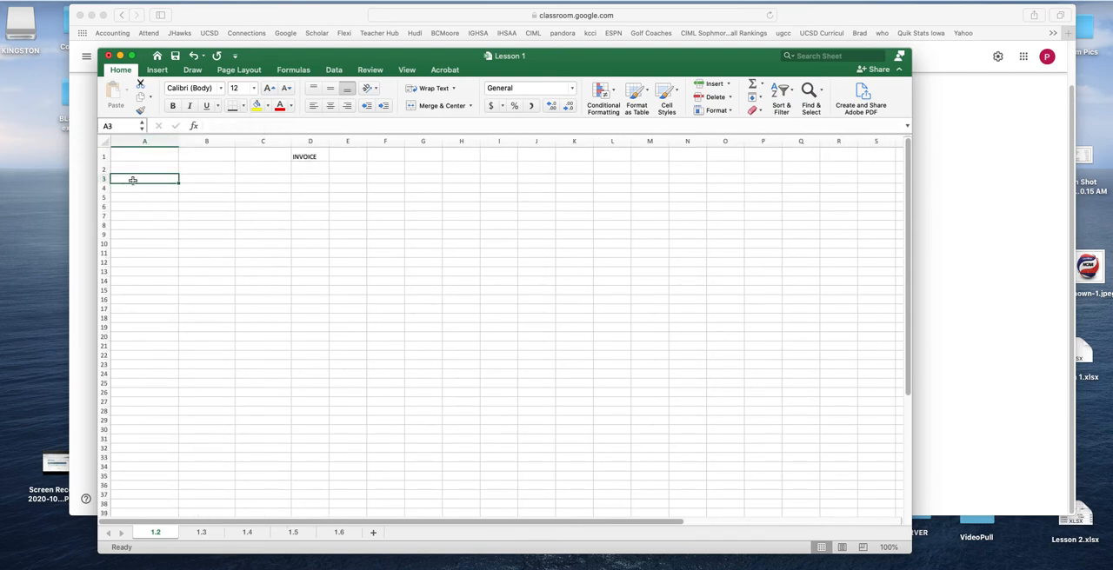
Enter the headings ITEM NO, QUAT, UNIT, DESCR and UNIT PRICE across cells A3 to E3
type("ITEM NO")
key("Tab")
type("QUA")
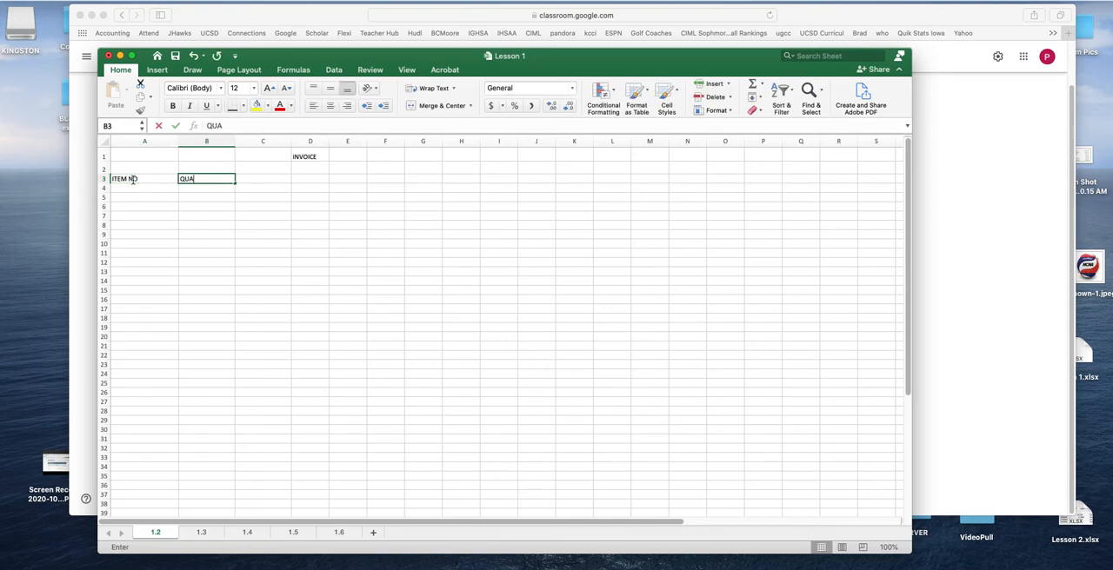
type("T")
key("Tab")
type("UNIT")
key("Tab")
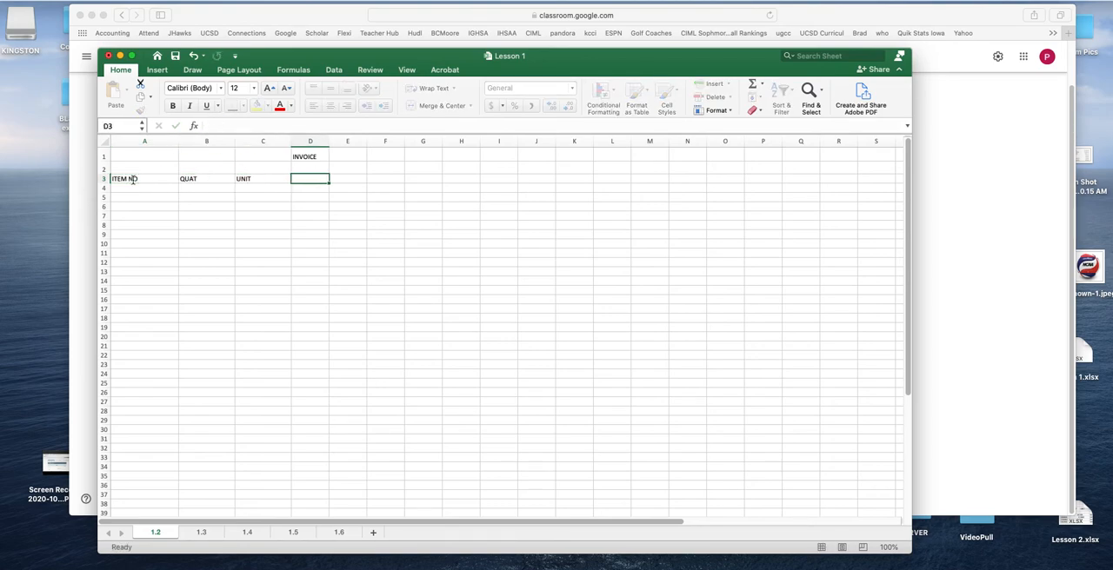
type("DESCR")
key("Tab")
type("UNIT")
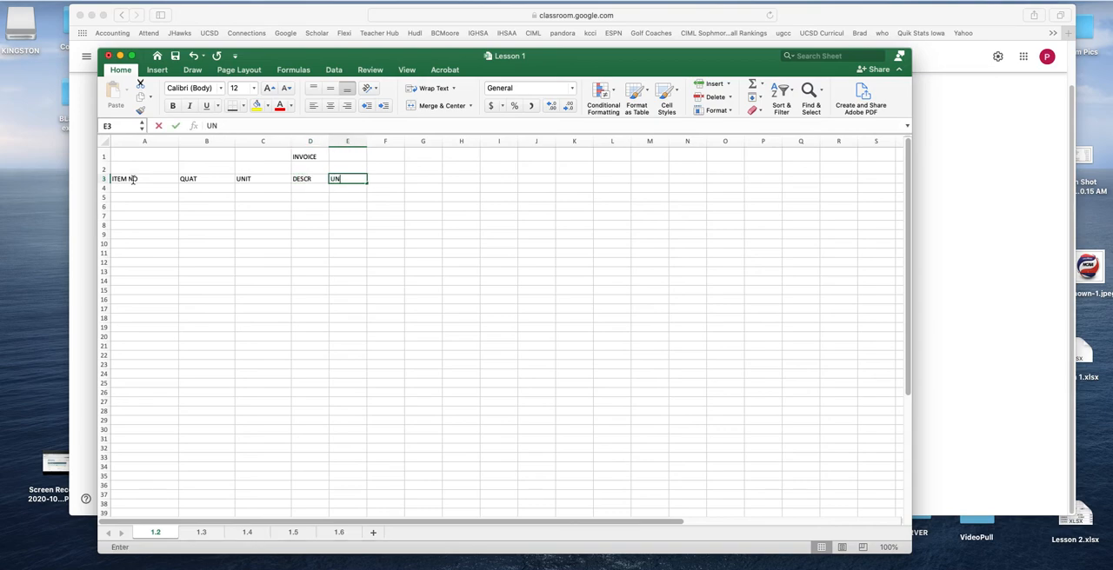
left_click(348, 281)
Wrap the text of the UNIT PRICE heading in cell E3 and narrow column E slightly
left_click_drag(345, 185, 349, 181)
left_click(357, 178)
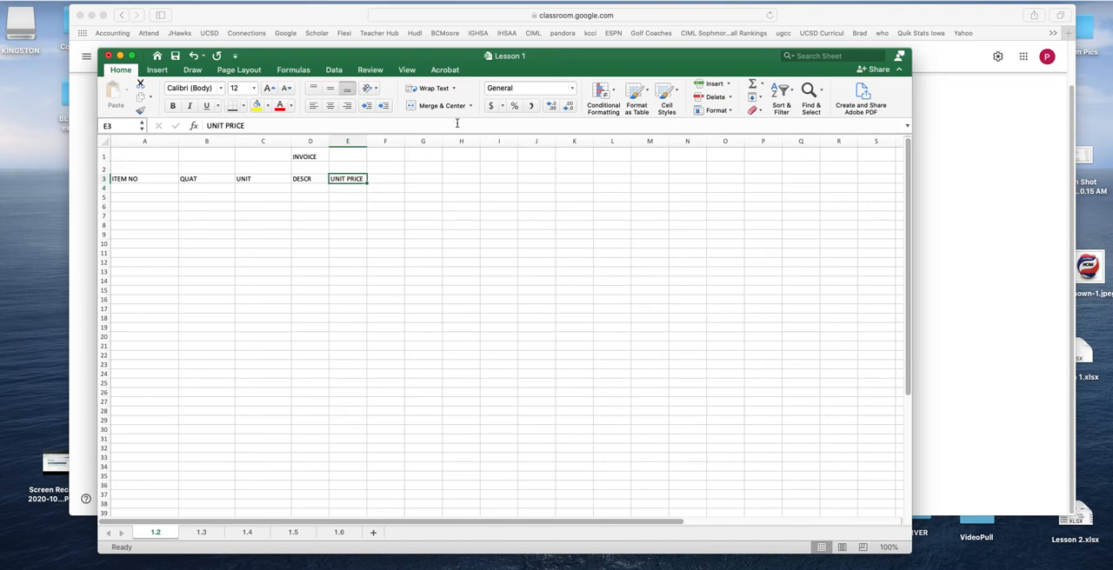
left_click(443, 92)
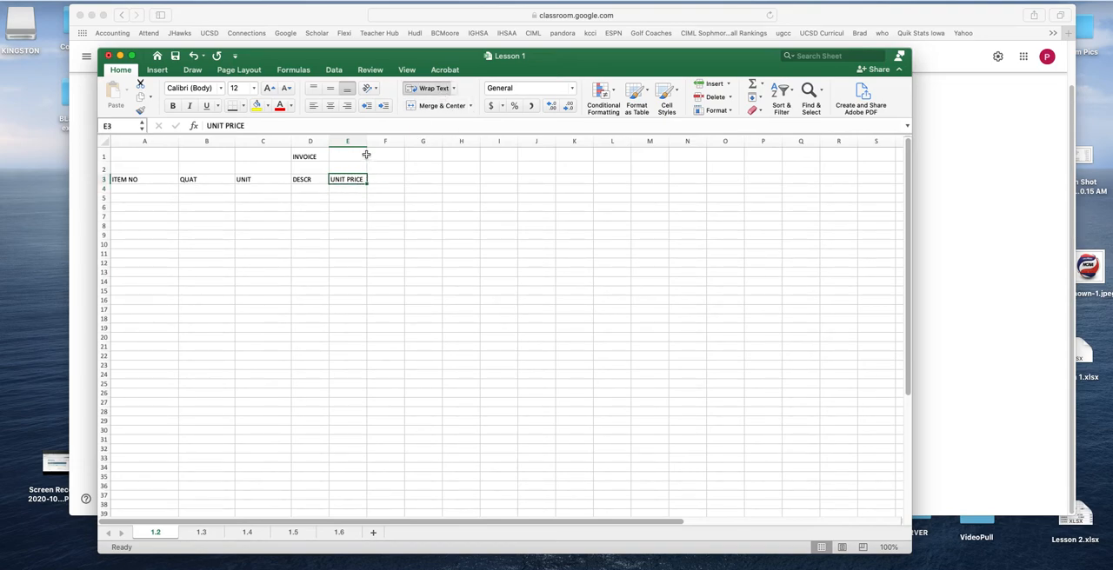
left_click_drag(367, 141, 362, 141)
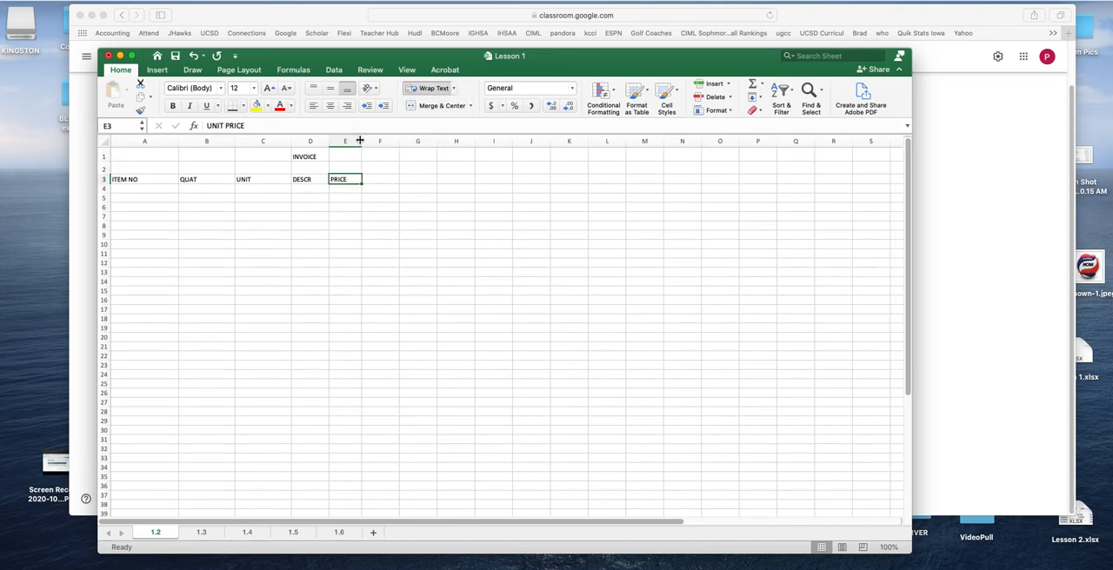
Make row 3 taller and column E wider, and insert a line break between UNIT and PRICE in cell E3
left_click_drag(108, 183, 178, 199)
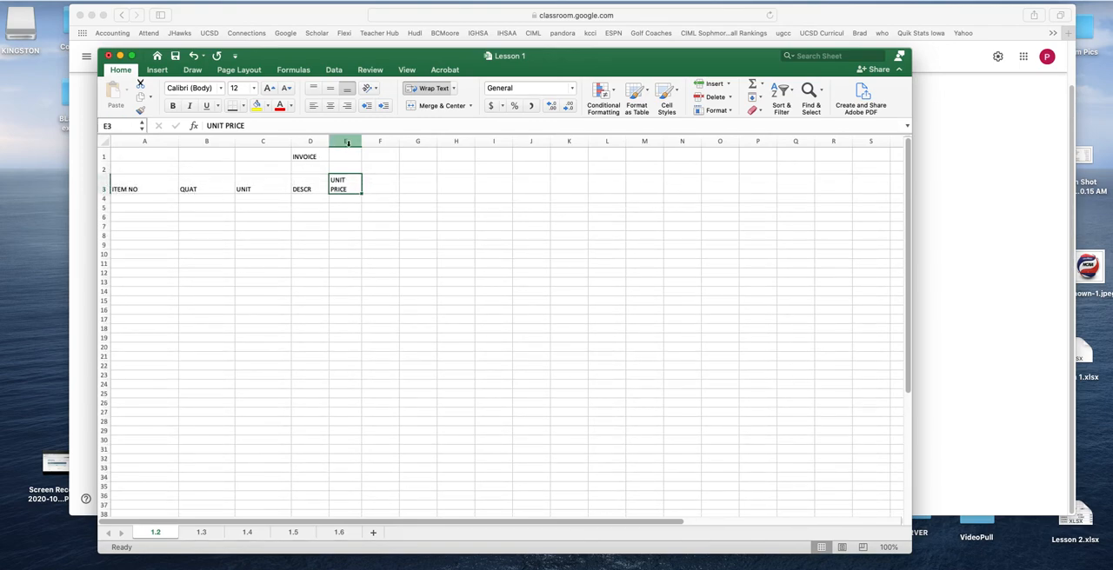
left_click_drag(362, 141, 370, 140)
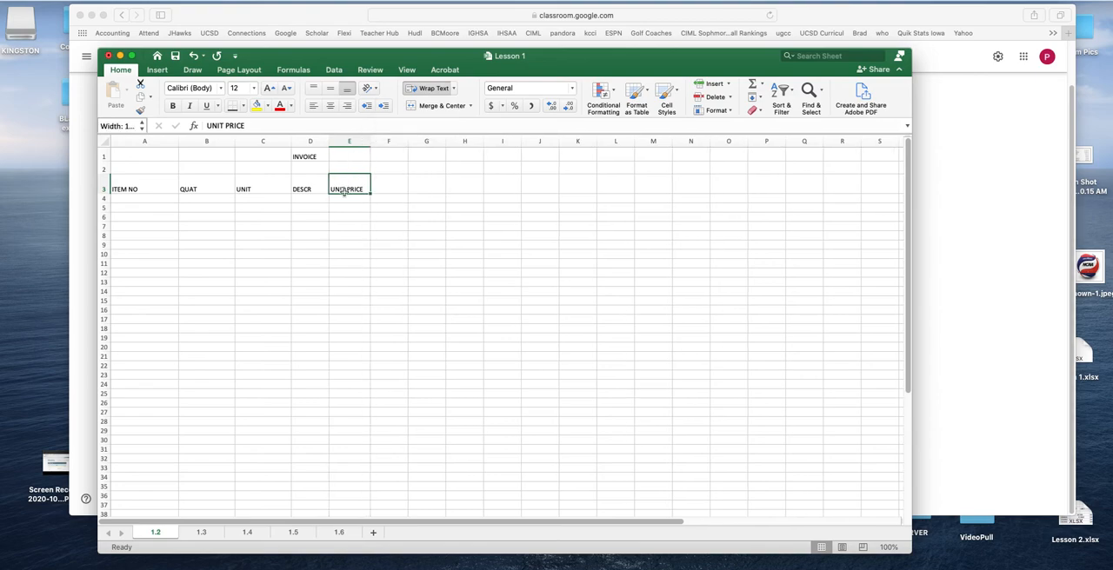
double_click(349, 191)
left_click_drag(350, 224, 348, 218)
left_click(340, 188)
left_click(226, 125)
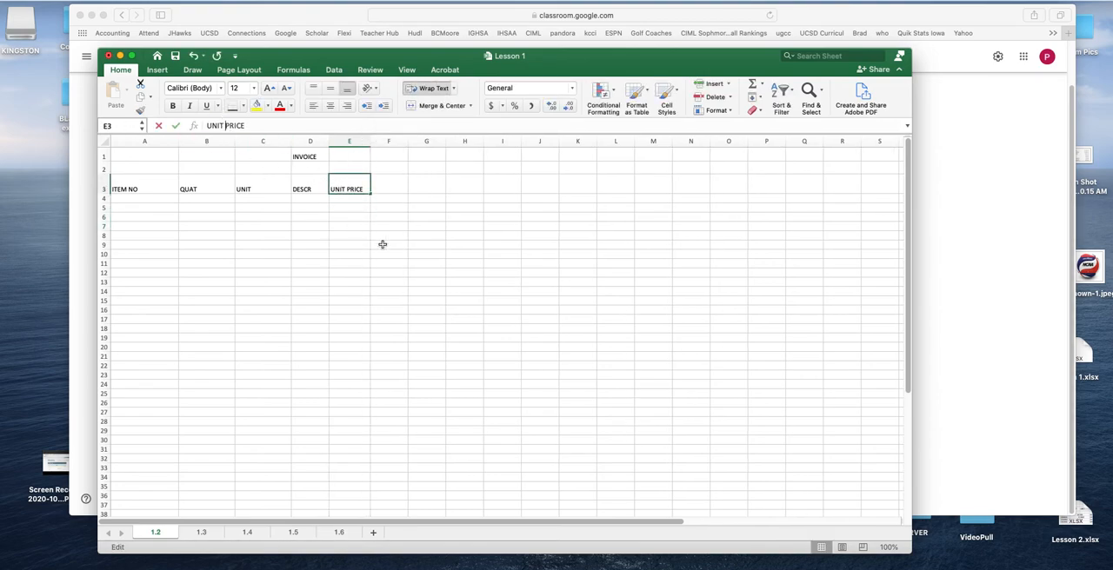
left_click(375, 241)
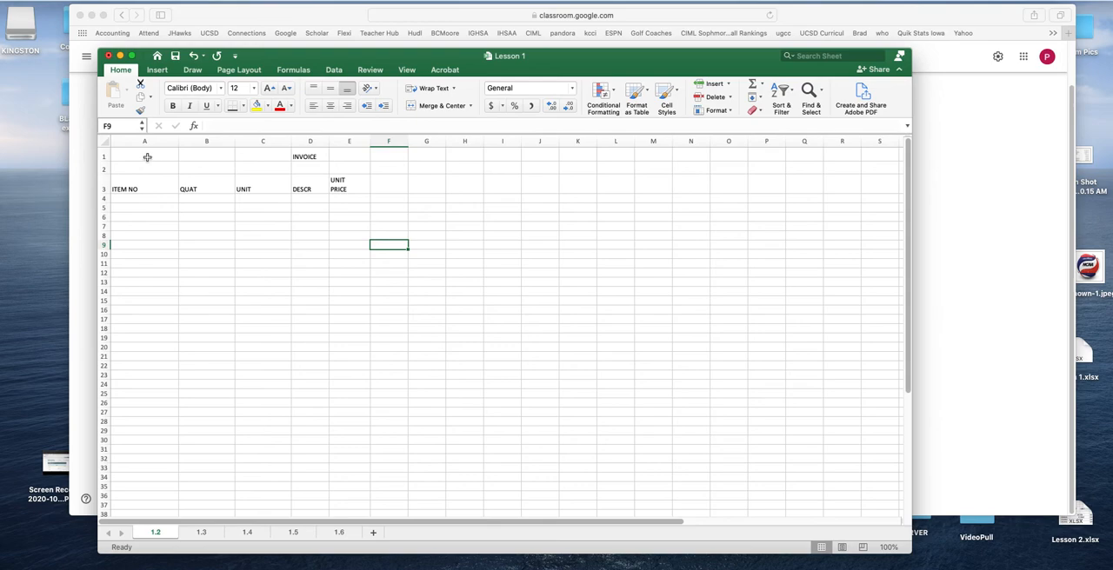
Enter the item number 121231 in cell A5 and align it to the left of the cell
left_click(146, 207)
type("121231")
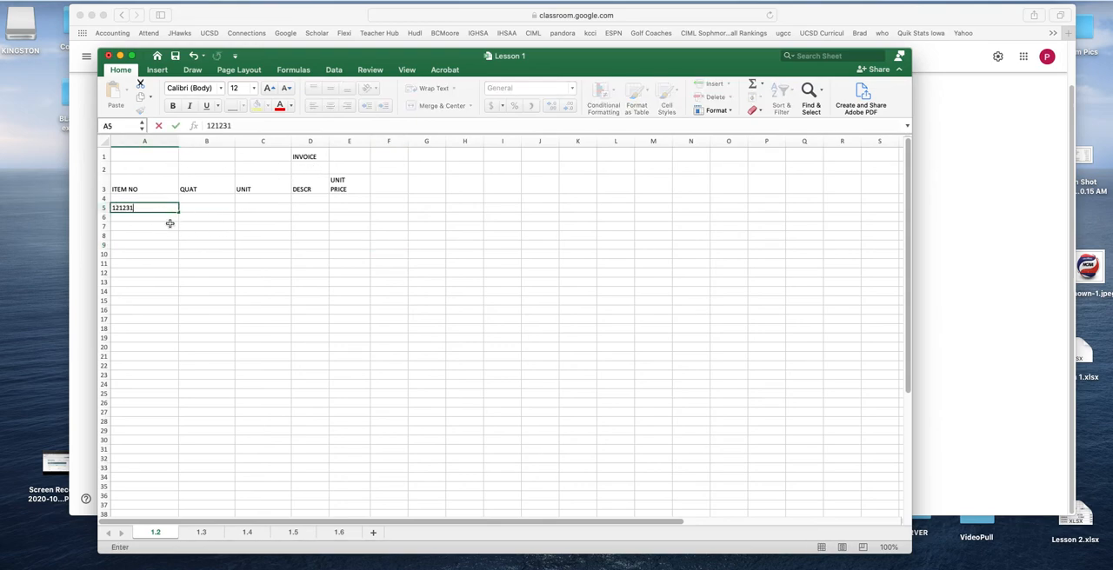
key("Return")
left_click(167, 207)
left_click(313, 105)
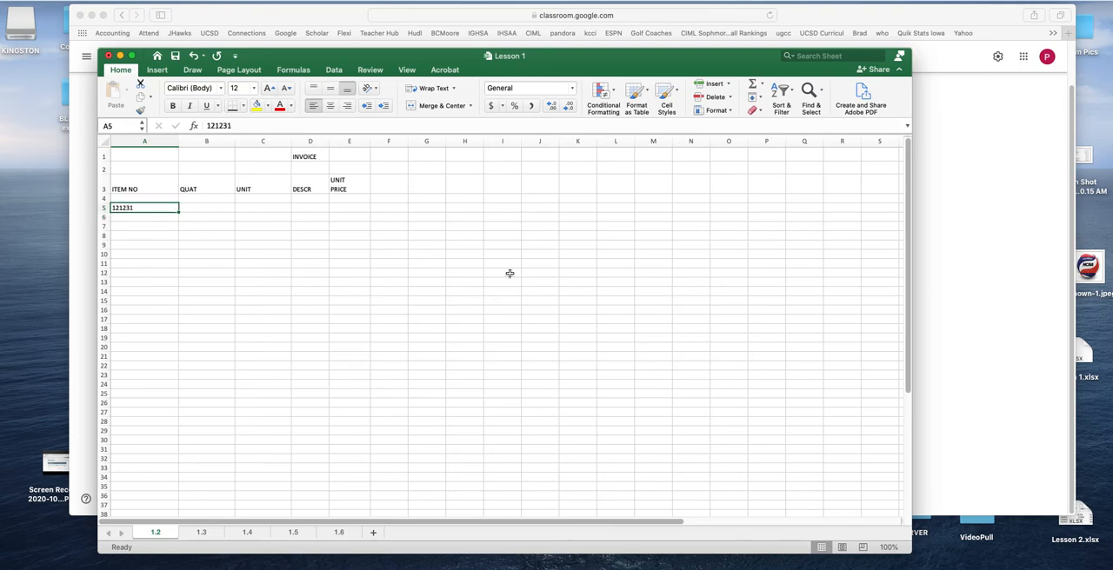
Switch to Google Classroom, view the Lesson 1 work image 1.2.png in a new window, and return to the assignment list
left_click(984, 293)
left_click(470, 360)
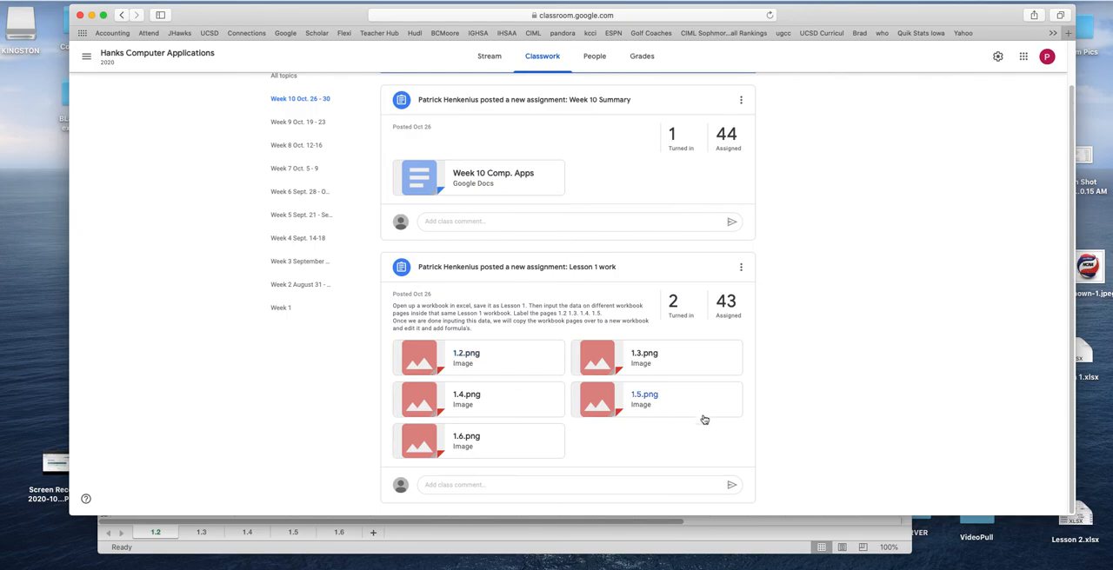
left_click(1059, 55)
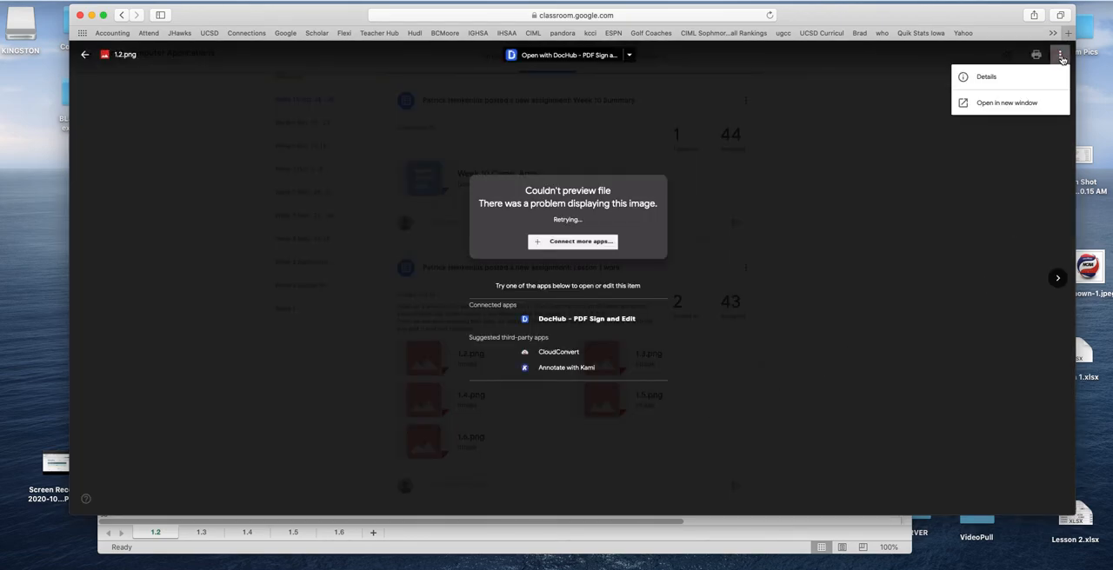
left_click(1008, 104)
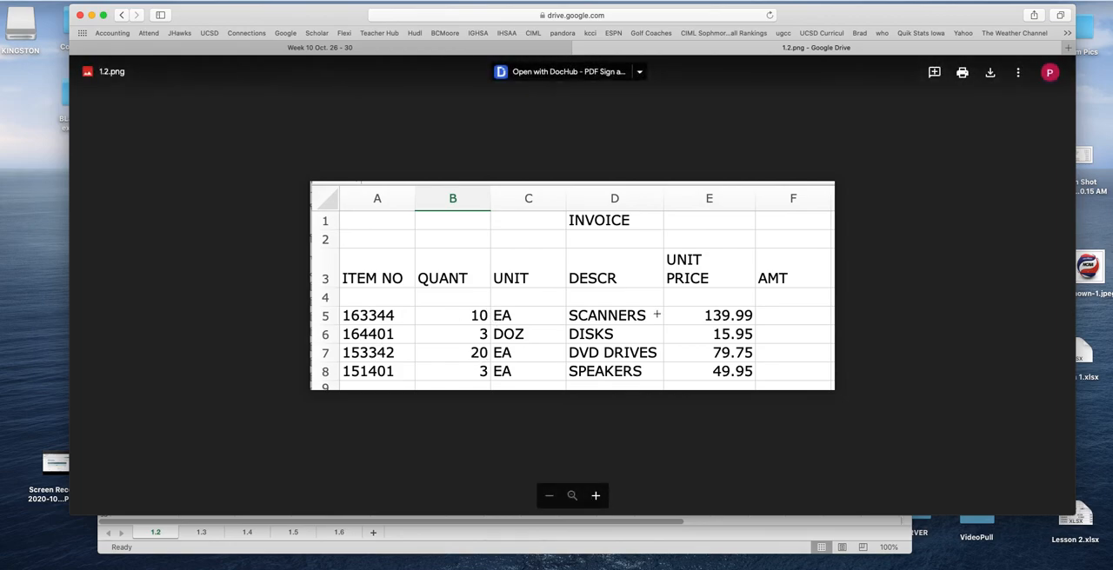
left_click(582, 47)
left_click(84, 54)
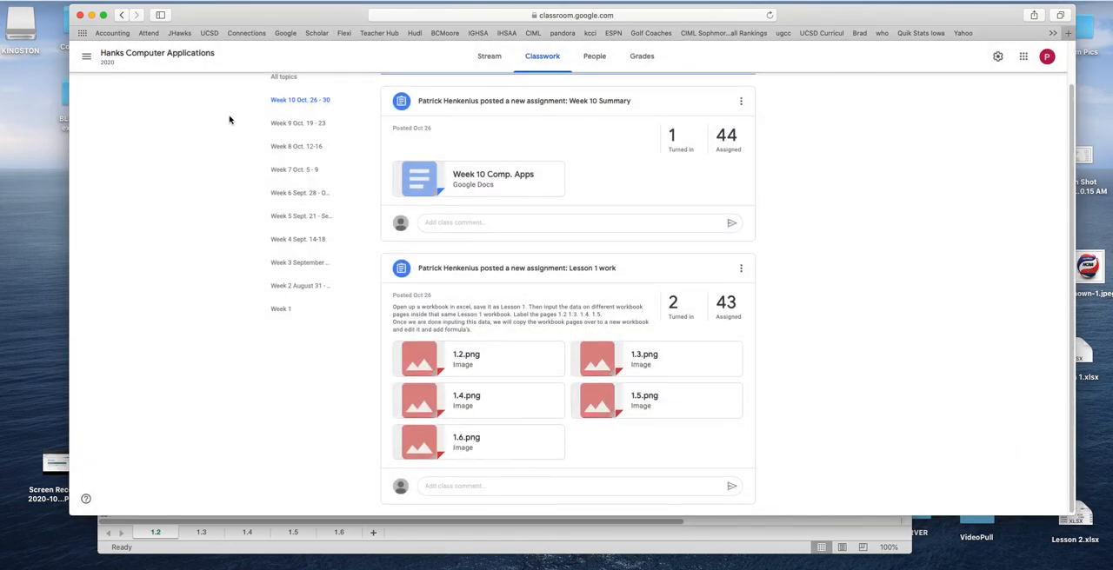
Switch to sheet 1.3 in Excel, and view 1.3.png from the Classroom assignment in a new window, closing it when done
left_click(271, 544)
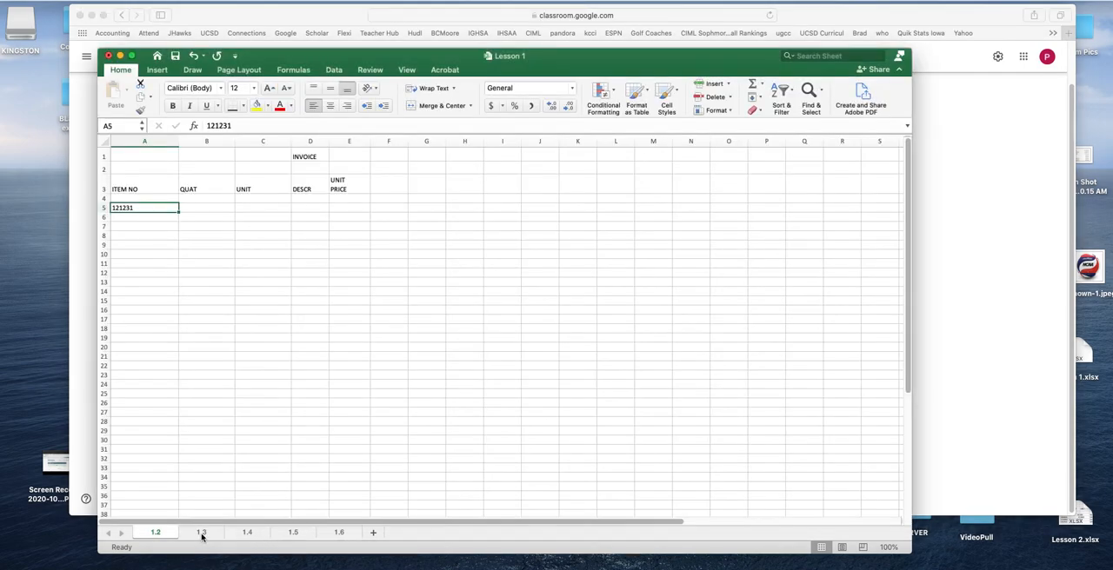
left_click(201, 533)
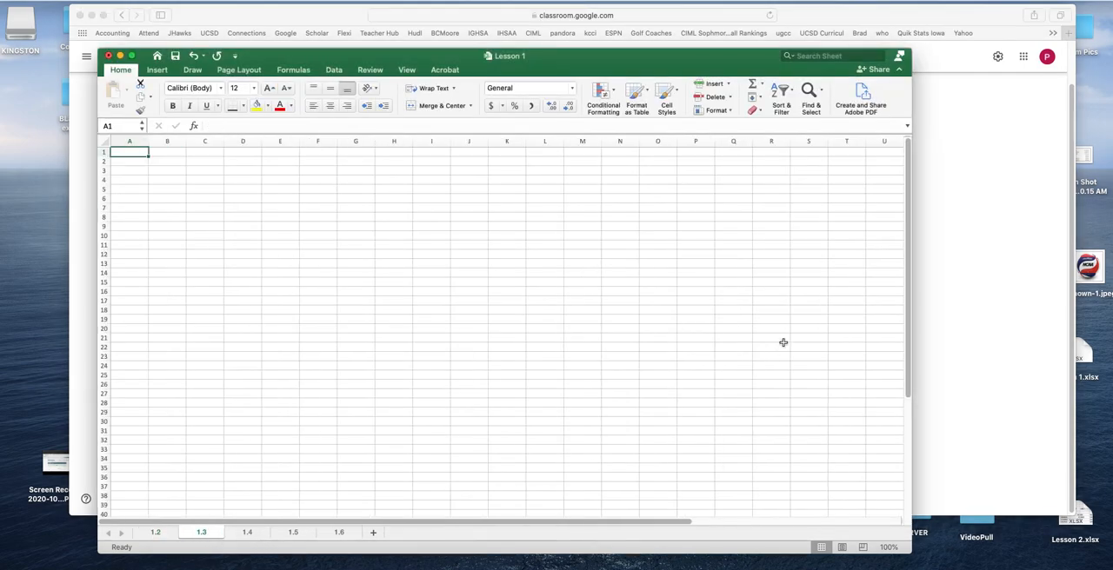
left_click(918, 313)
left_click(615, 364)
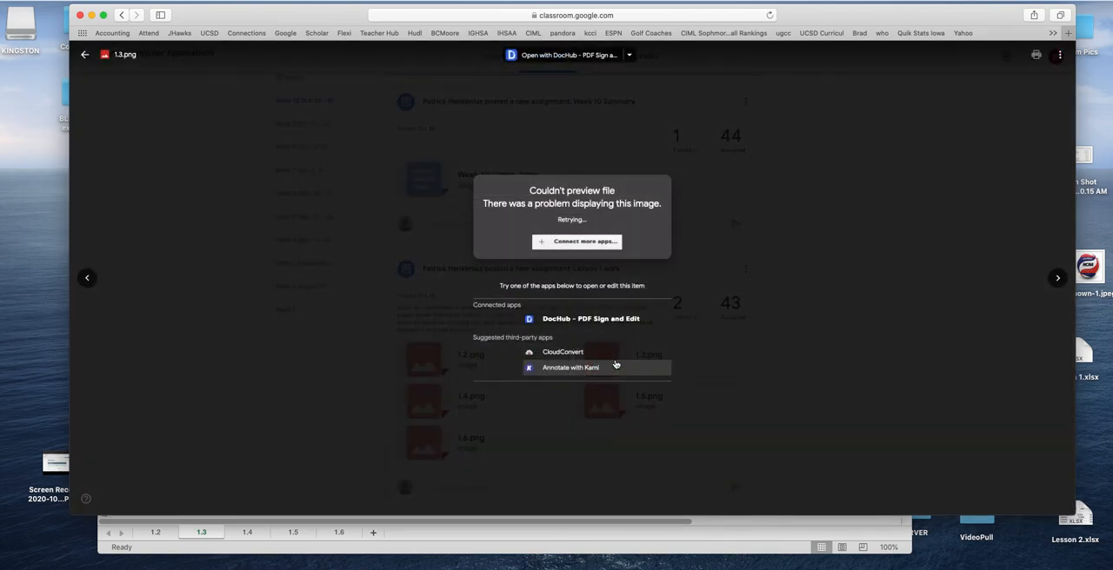
left_click(1060, 54)
left_click(1028, 99)
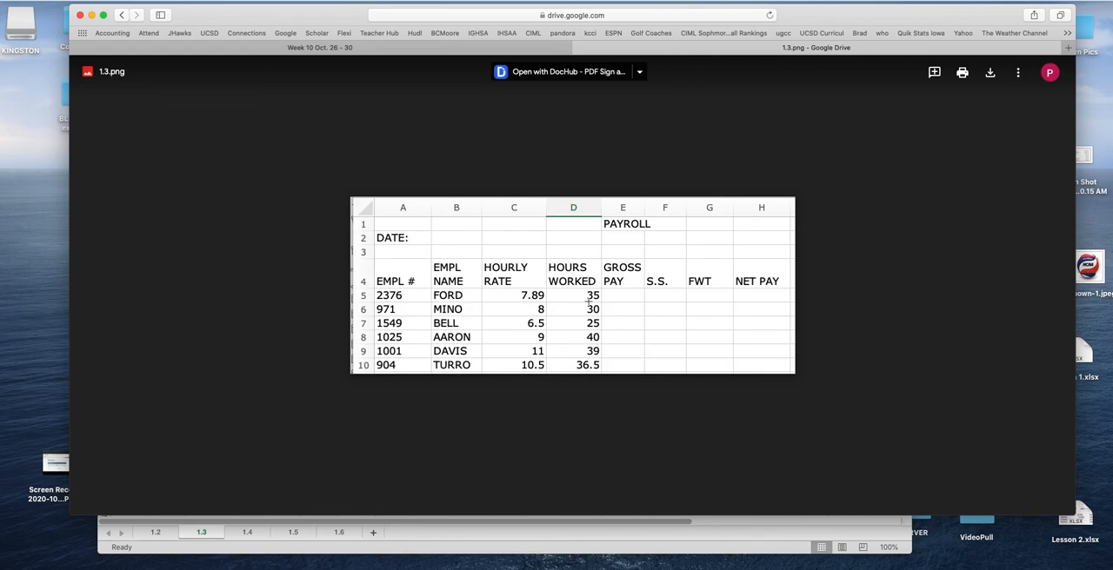
left_click(659, 526)
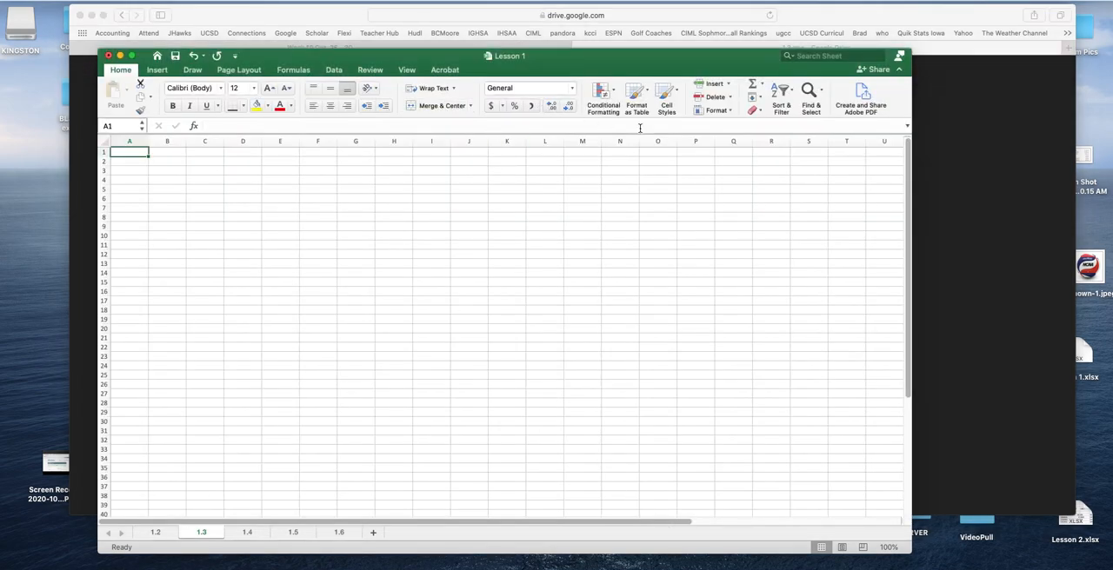
left_click(938, 221)
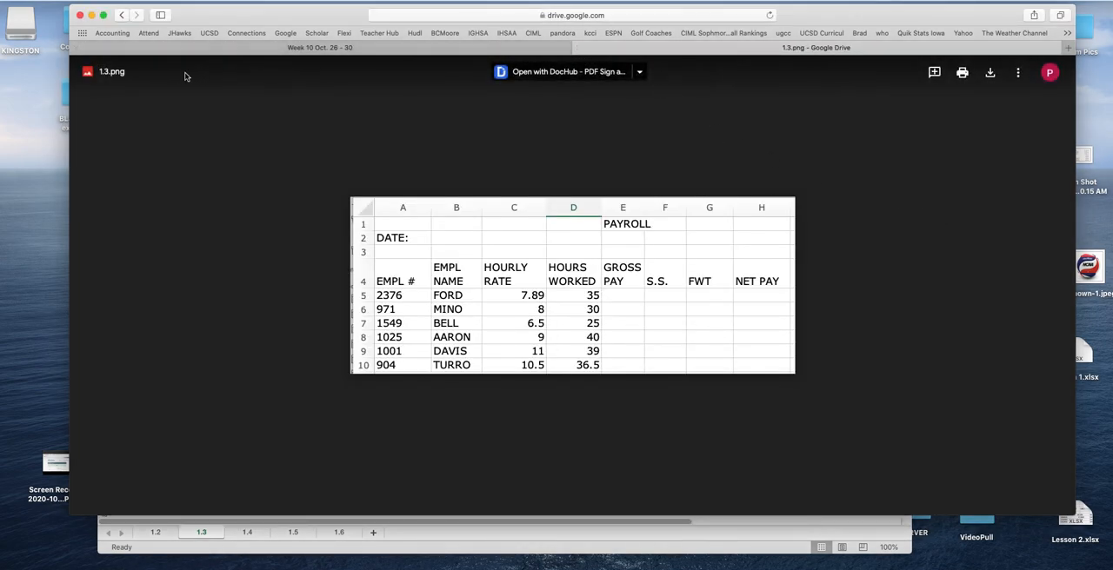
left_click(579, 47)
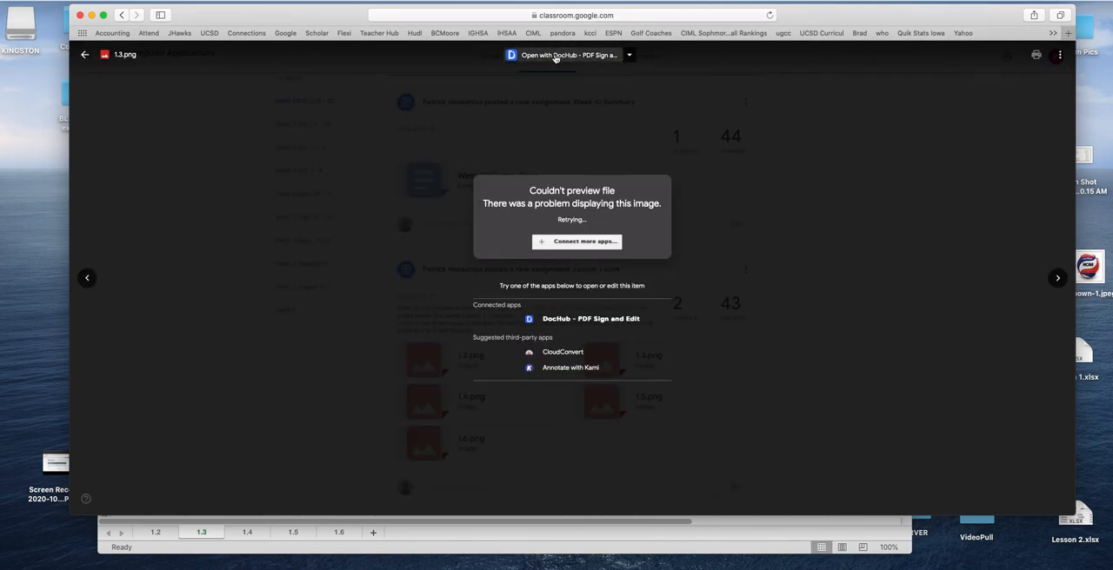
left_click(86, 60)
Open 1.4.png from the Classroom assignment in a new window and switch to sheet 1.4 in Excel
left_click(448, 404)
left_click(1059, 55)
left_click(1017, 101)
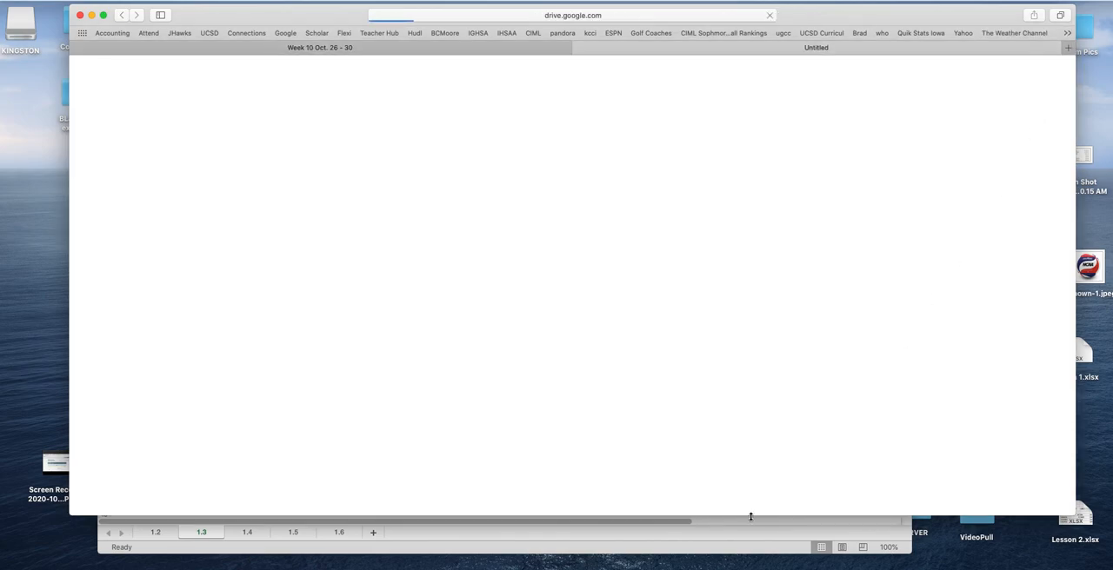
left_click(478, 519)
left_click(264, 535)
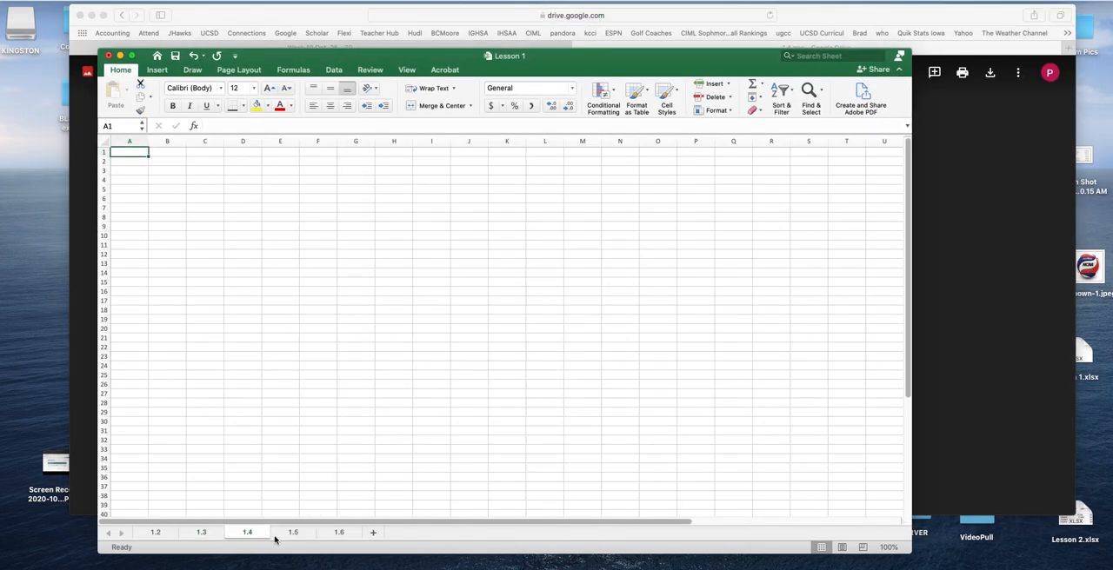